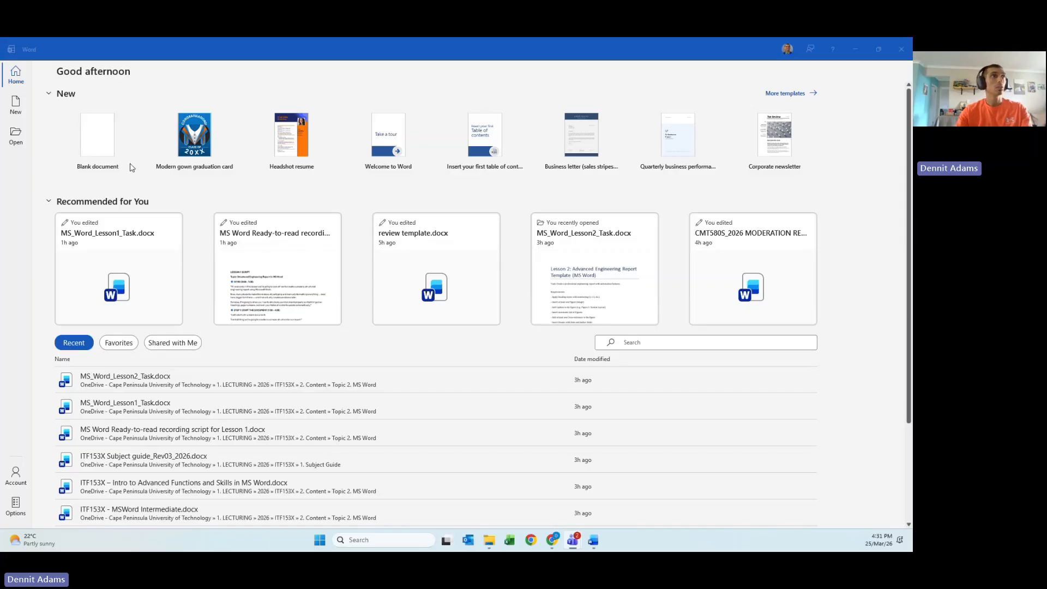
# - Create a new blank document and save it under the author's surname, initials and student number
pyautogui.click(98, 140)
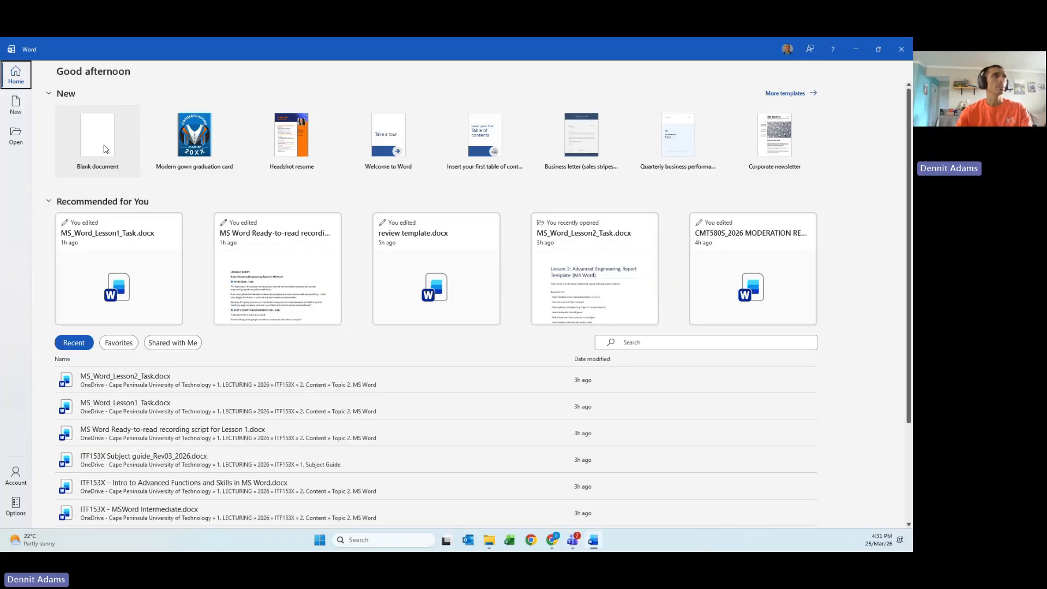
pyautogui.click(106, 148)
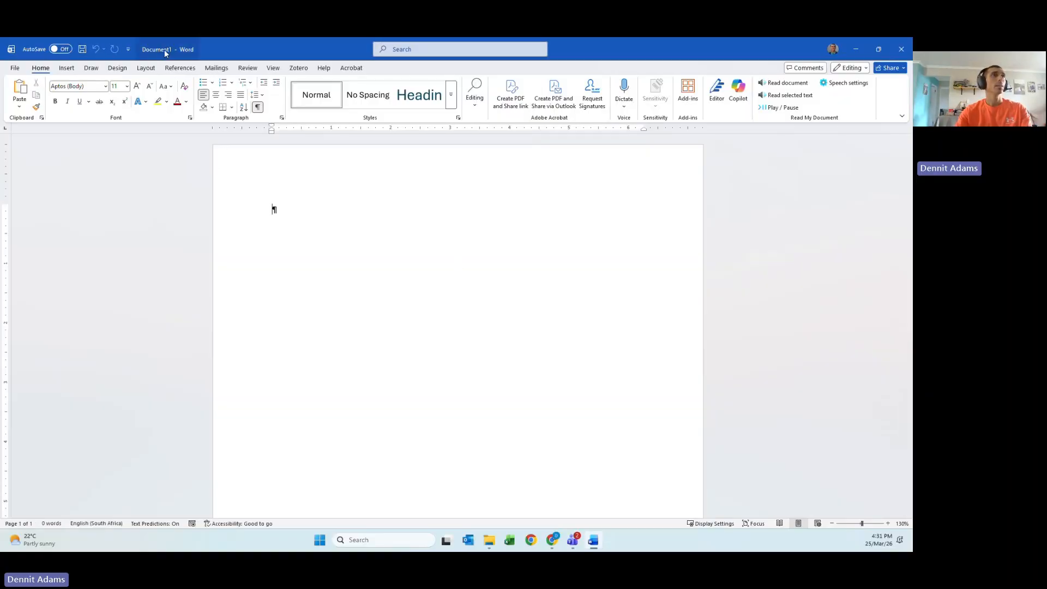
pyautogui.hotkey('ctrl', 's')
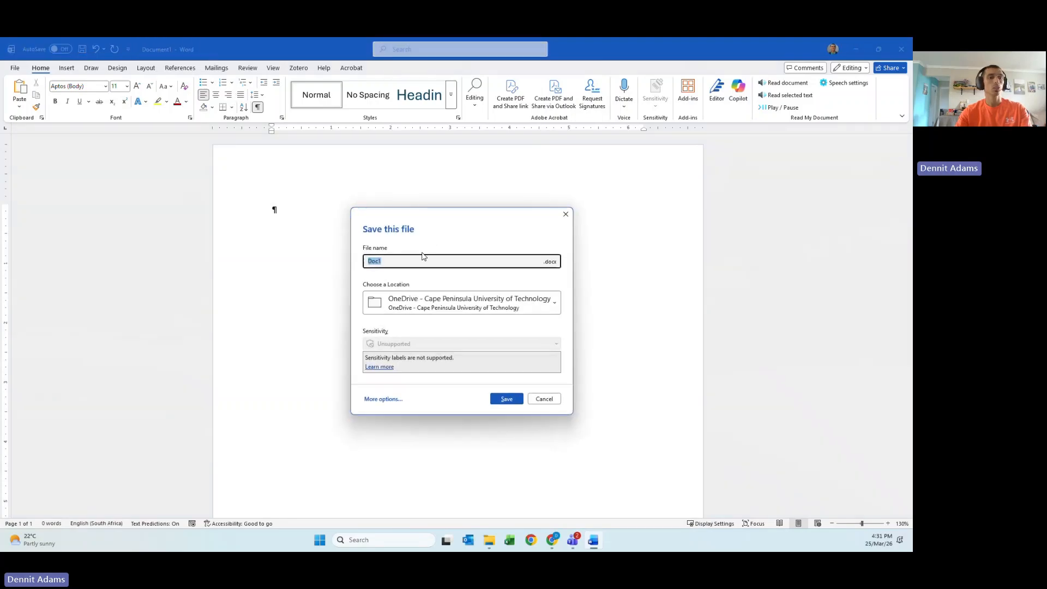
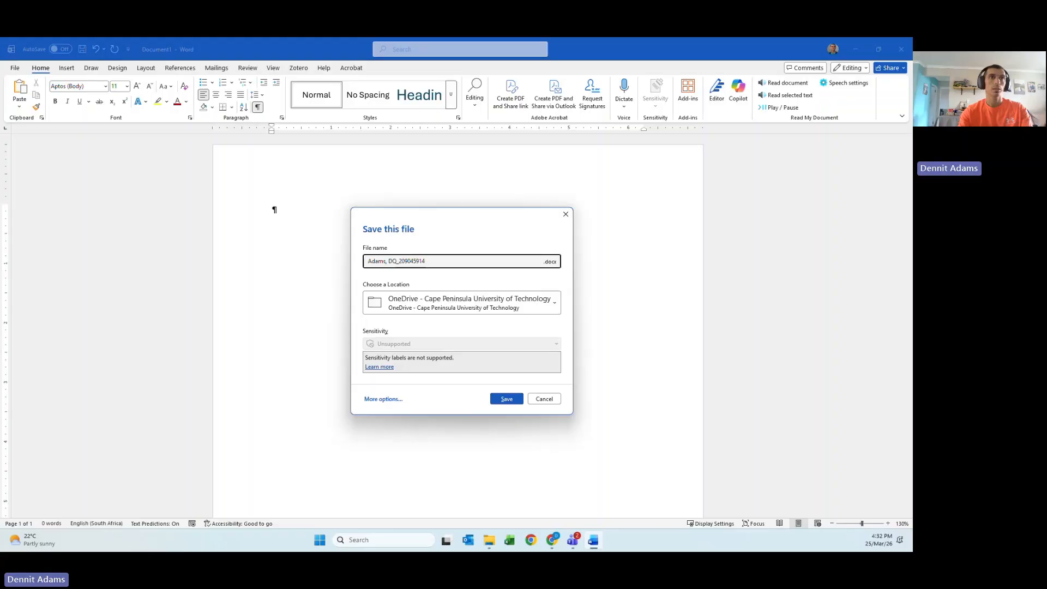
pyautogui.click(515, 397)
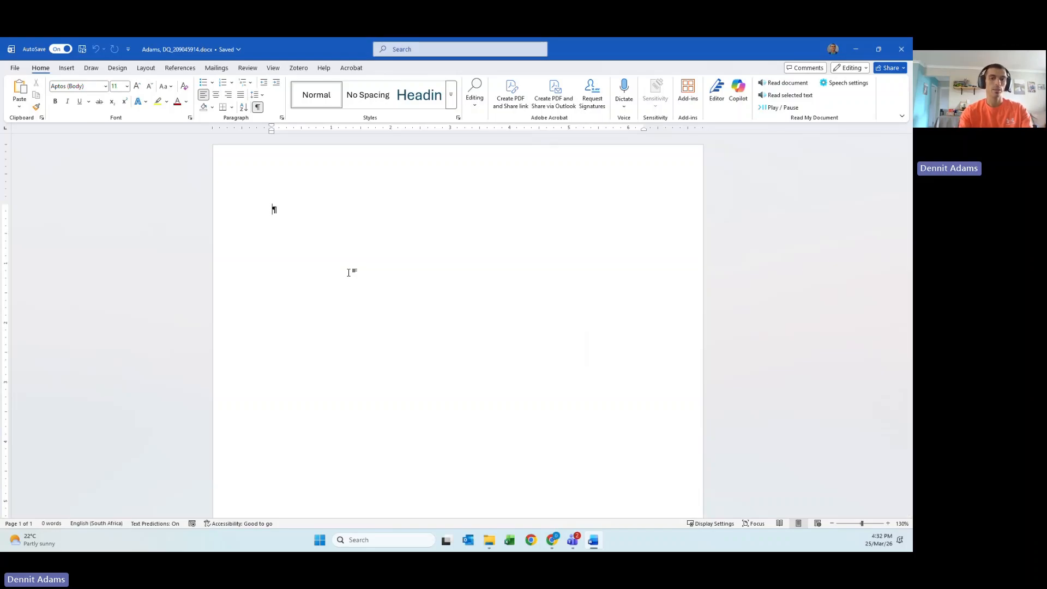
# - Type the heading 'Motivation Letter' and add an empty line below it
pyautogui.write('Mot')
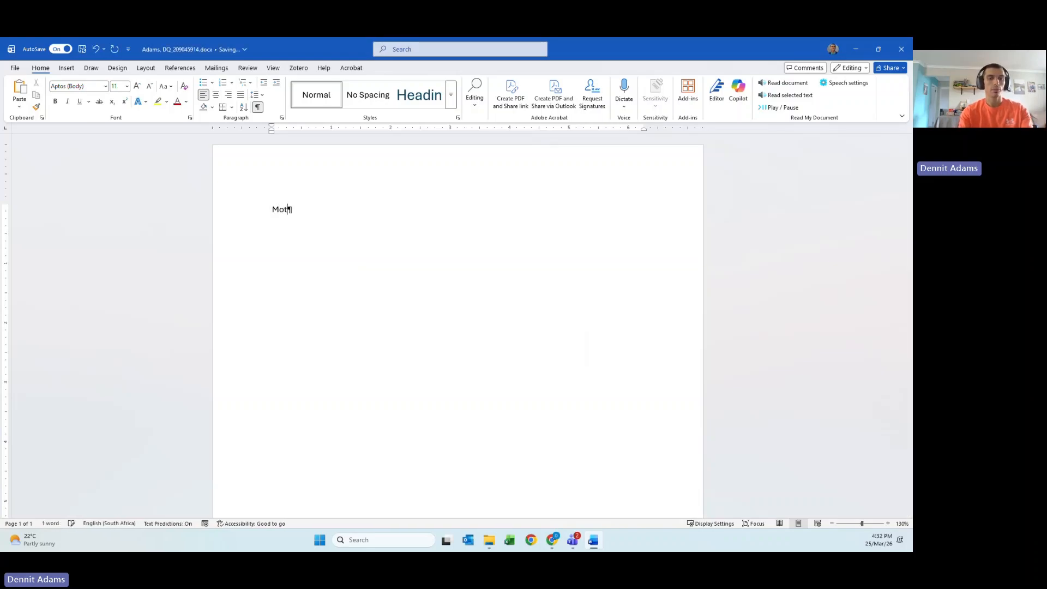
pyautogui.write('ivation Letter')
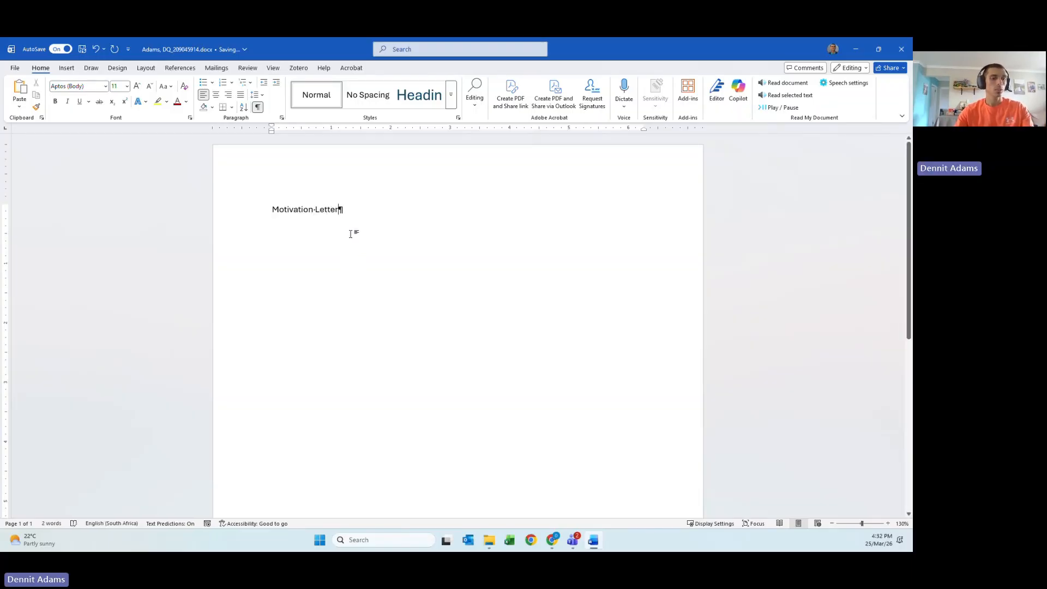
pyautogui.scroll(1, 351, 235)
pyautogui.scroll(3, 351, 235)
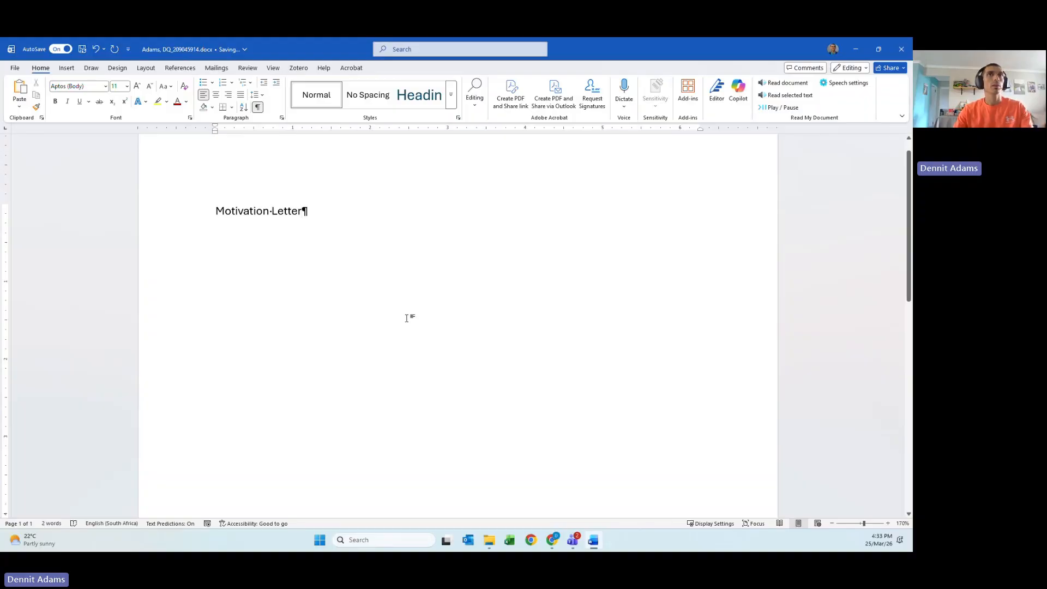
pyautogui.scroll(1, 407, 316)
pyautogui.click(296, 240)
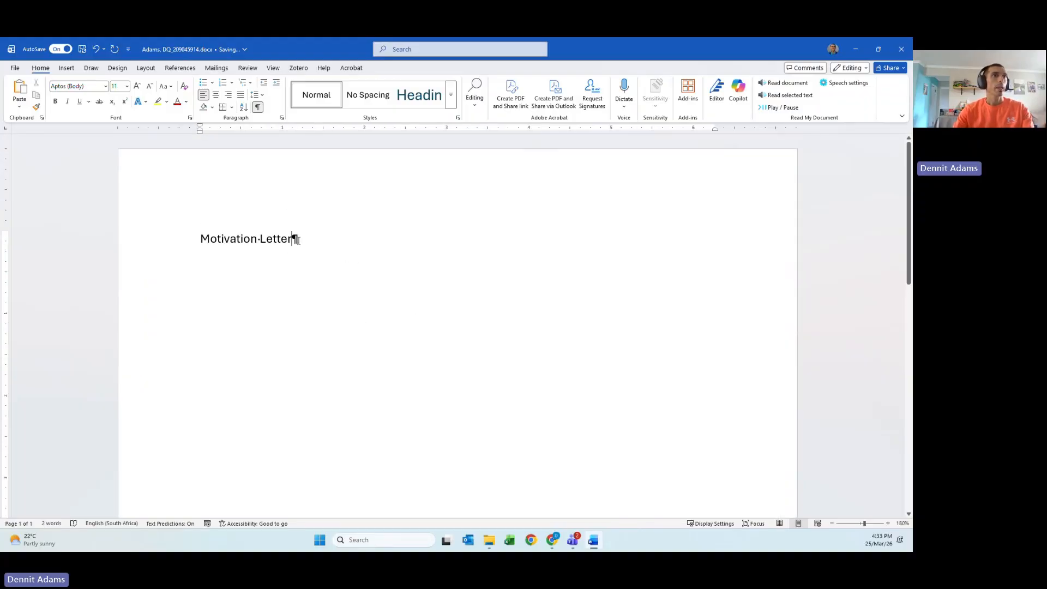
pyautogui.press('Return')
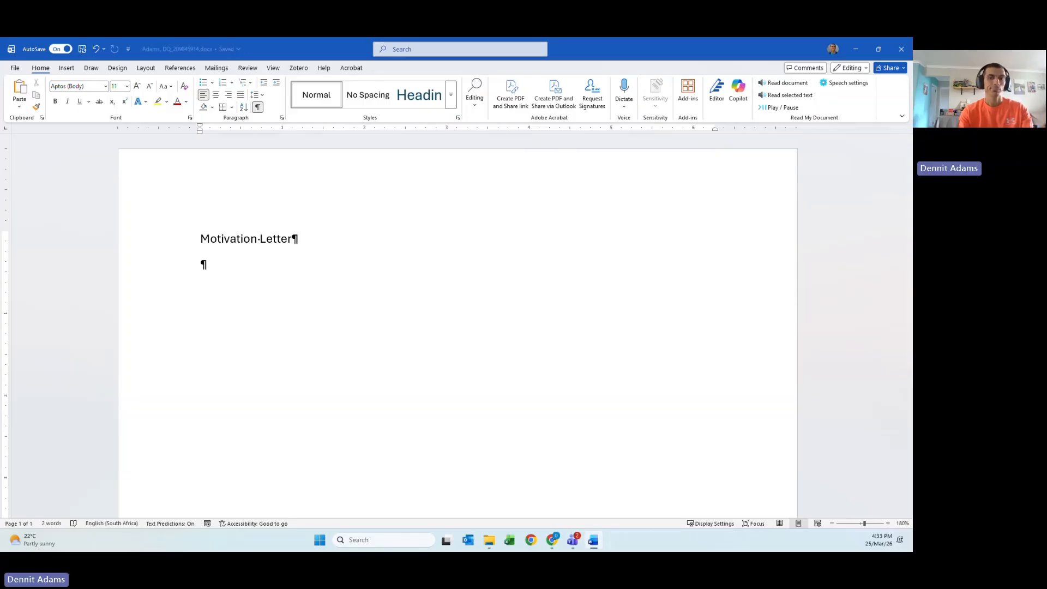
# - Extend the heading to 'Re: Motivation Letter for Job Application' and add an empty line above it
pyautogui.press('Up')
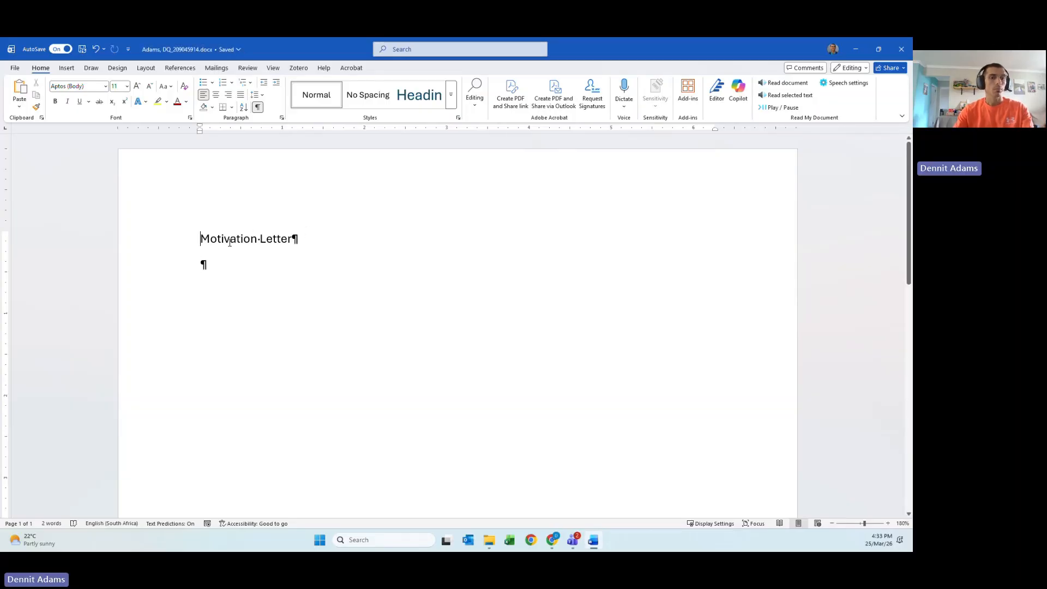
pyautogui.write('Re:')
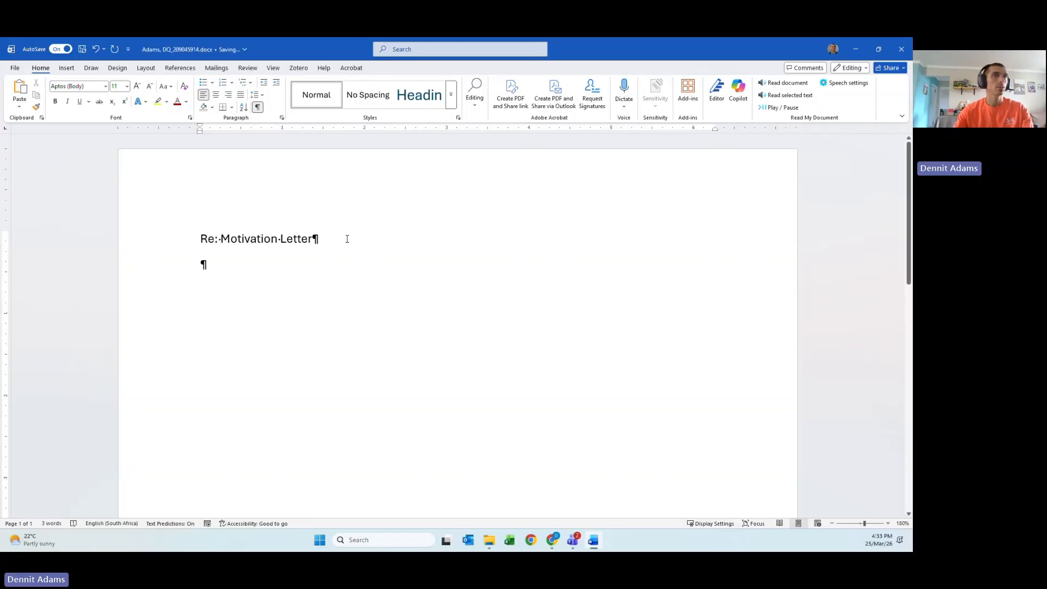
pyautogui.click(345, 238)
pyautogui.write('fo Job')
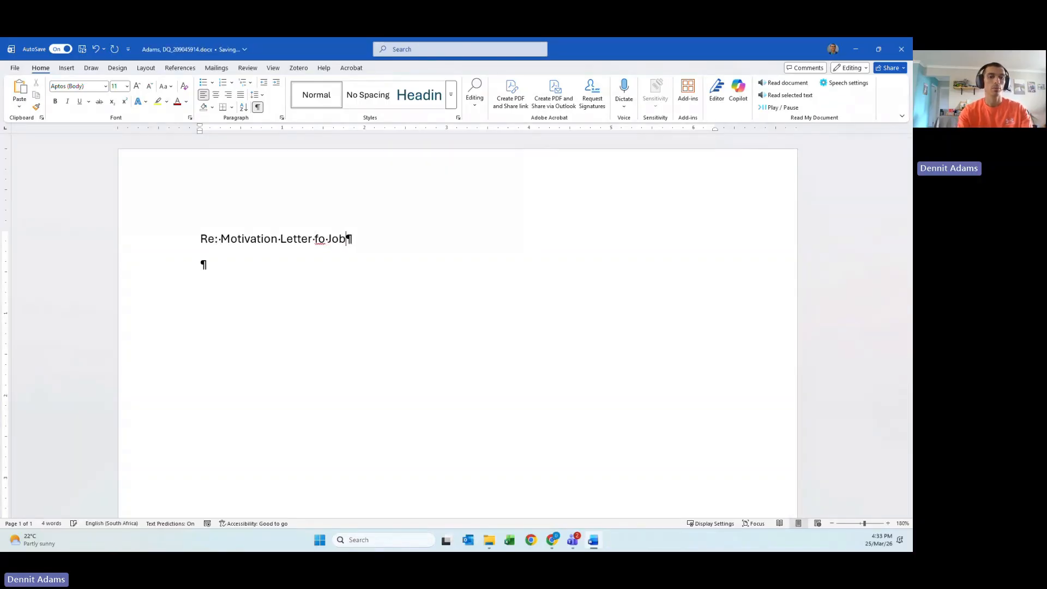
pyautogui.write(' Application')
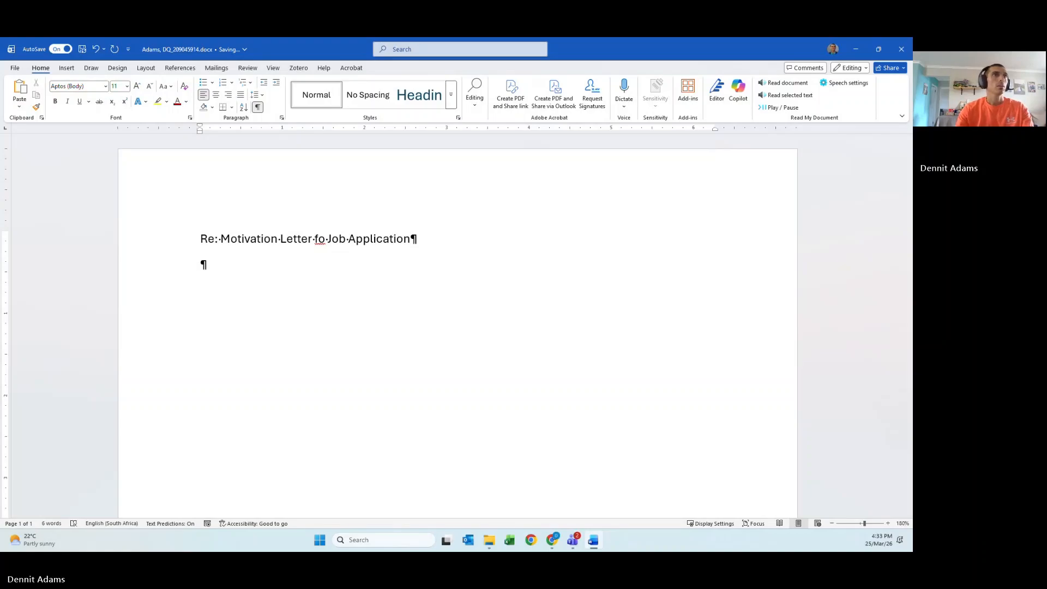
pyautogui.click(326, 238)
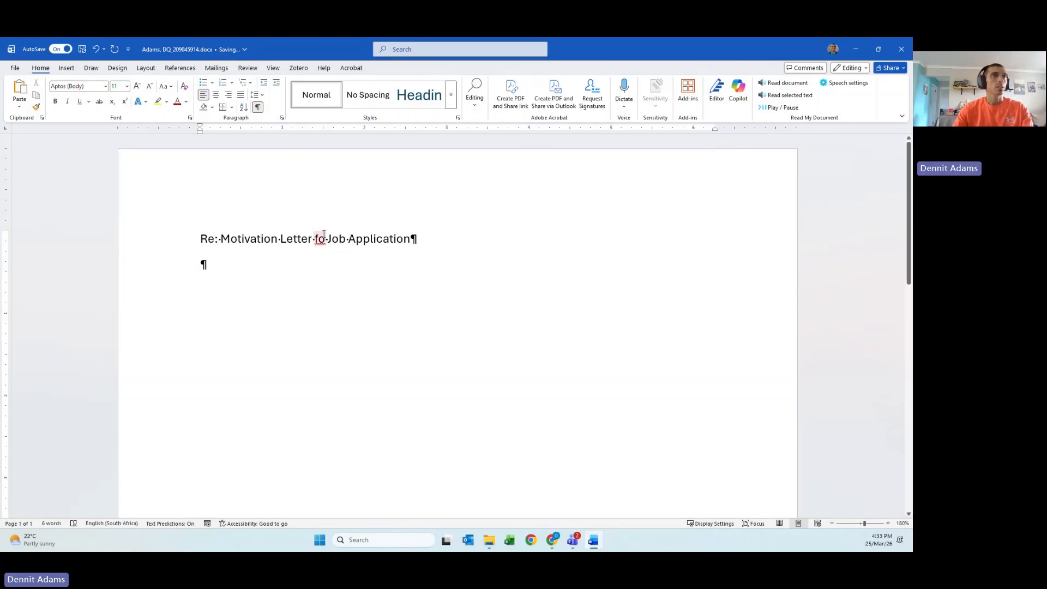
pyautogui.write('r')
pyautogui.click(388, 238)
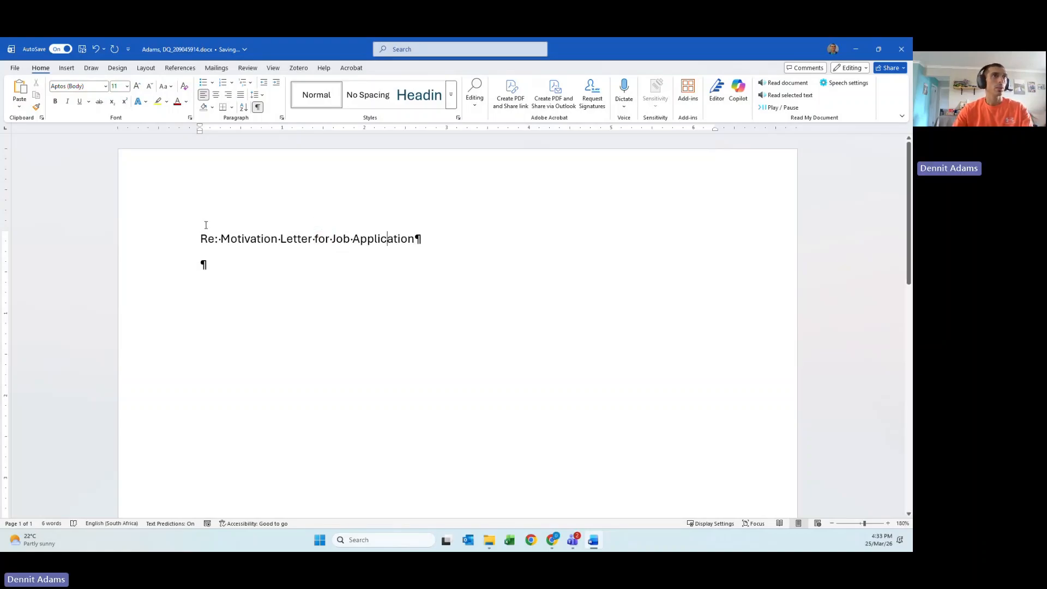
pyautogui.press('Return')
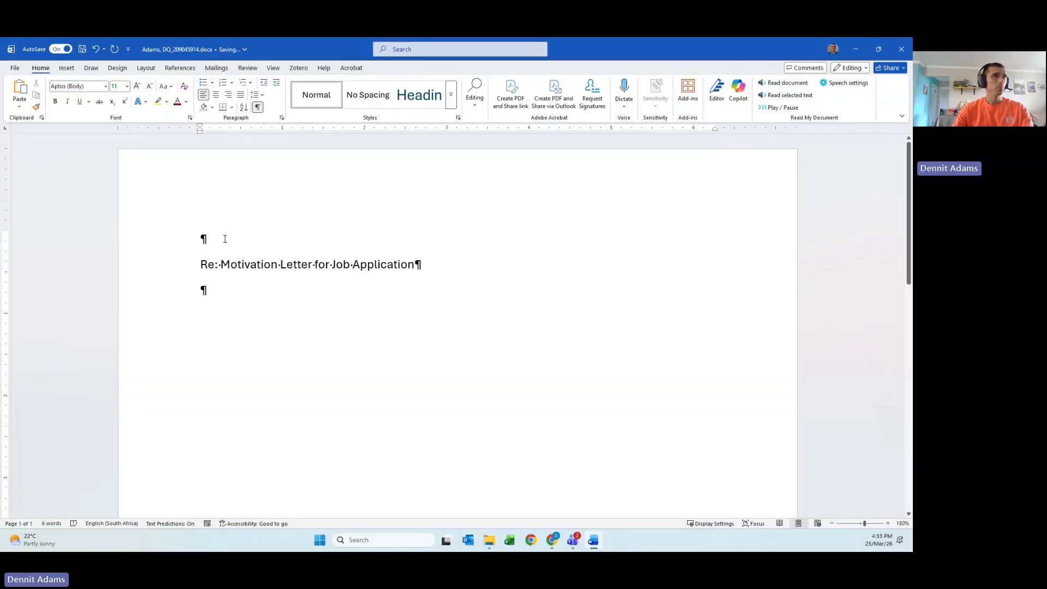
pyautogui.click(245, 227)
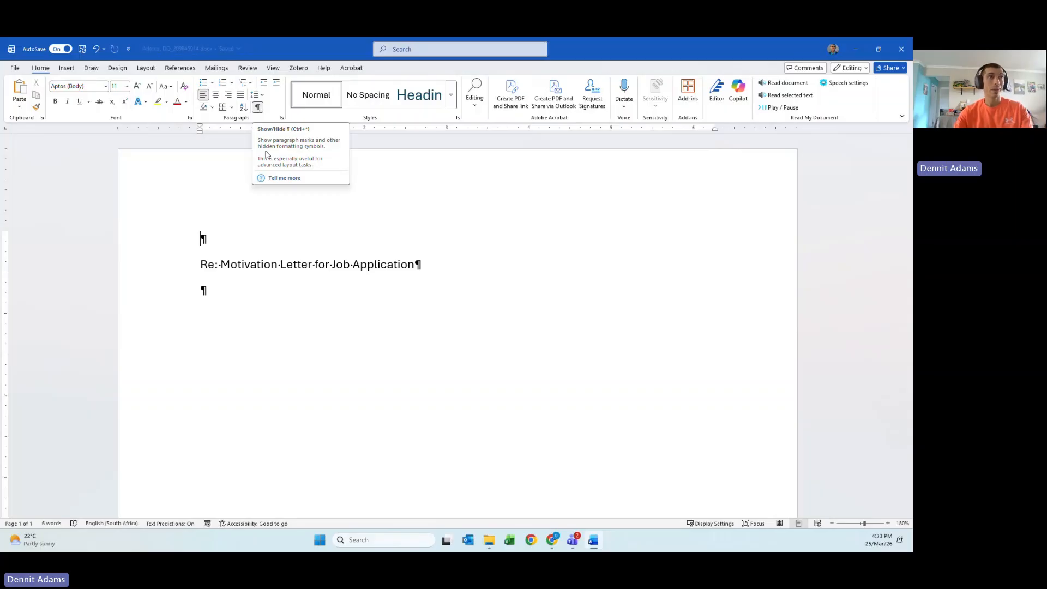
pyautogui.click(286, 302)
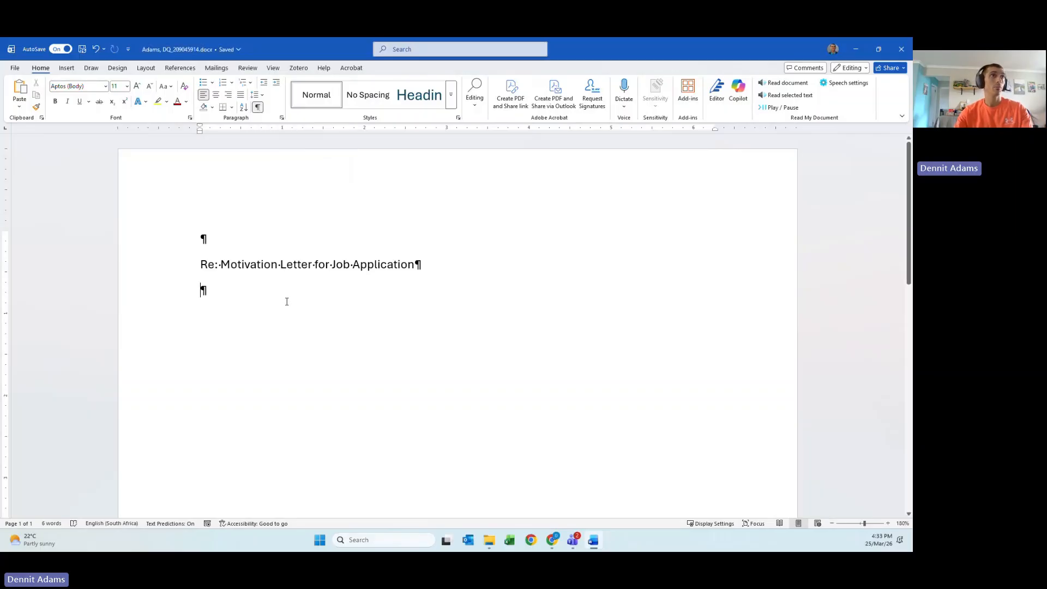
# - Type 'Hidden Header' into the page header, then return to the letter body
pyautogui.doubleClick(275, 189)
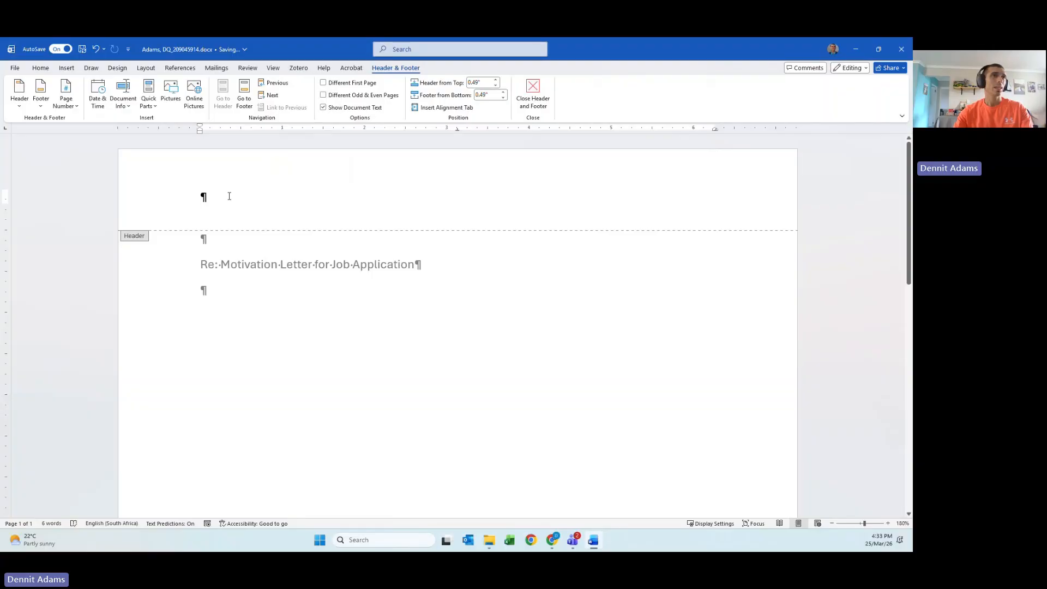
pyautogui.write('Hid')
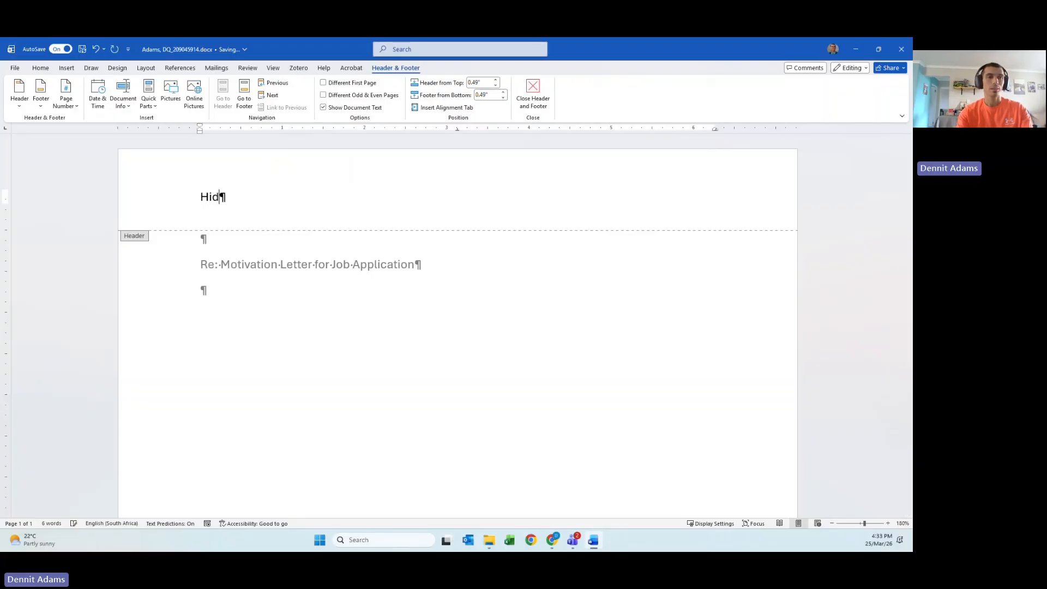
pyautogui.write('den Head')
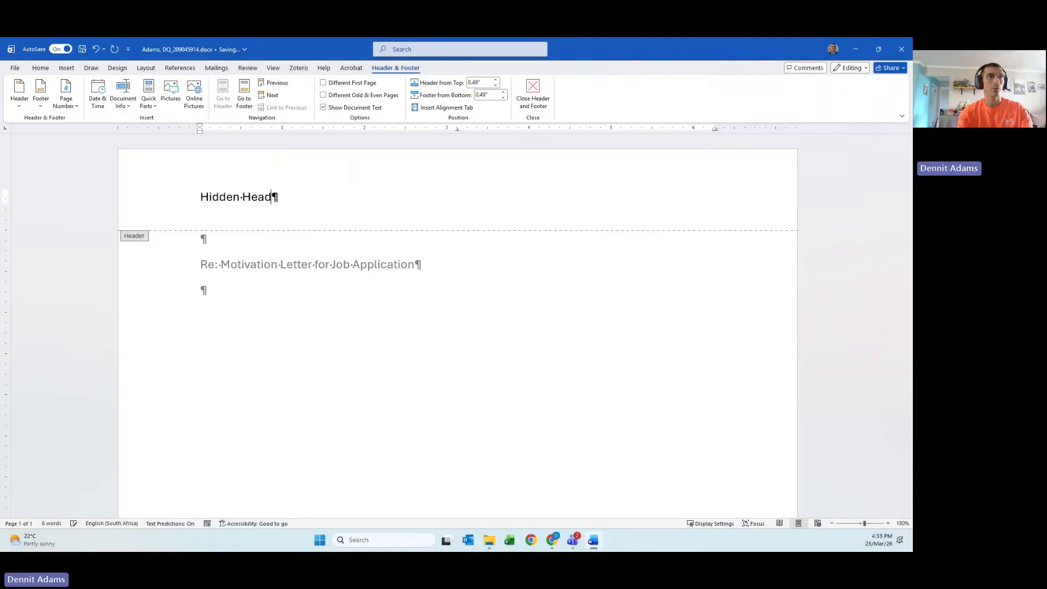
pyautogui.write('er')
pyautogui.doubleClick(266, 289)
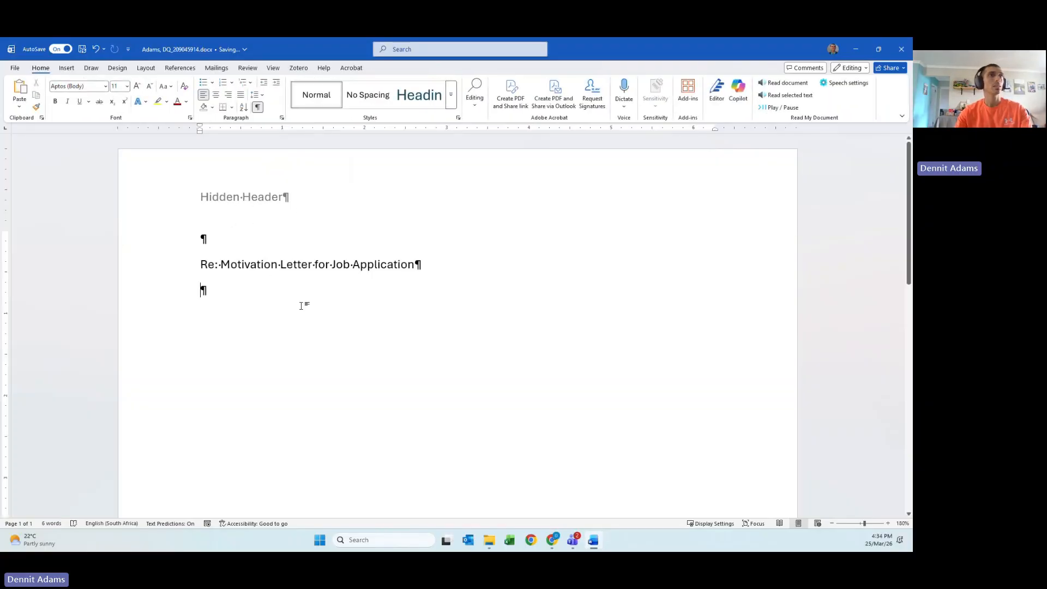
pyautogui.scroll(-5, 304, 304)
# - Insert the built-in Retrospect header design
pyautogui.scroll(5, 303, 303)
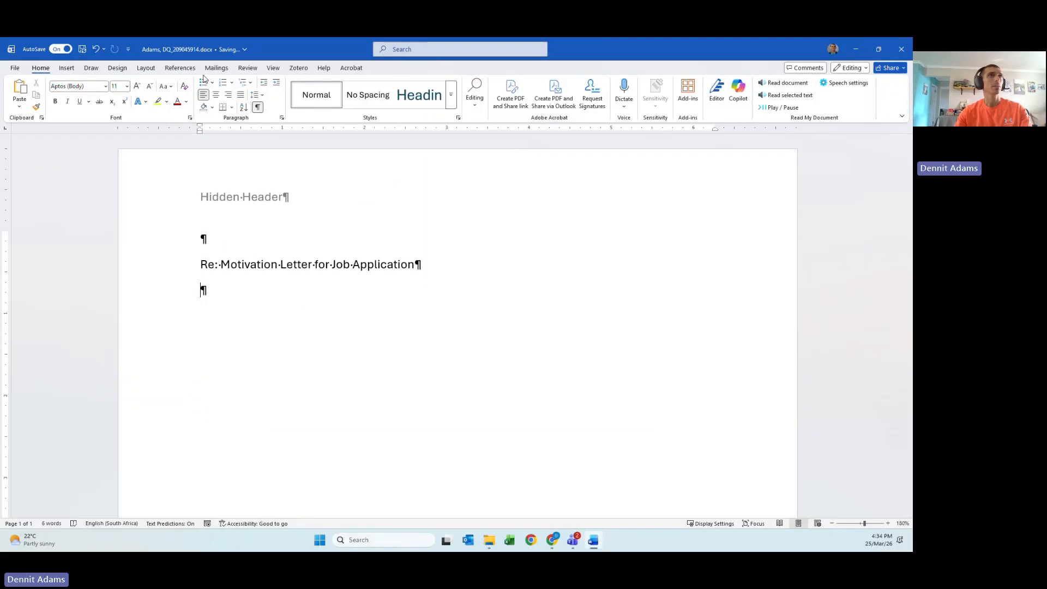
pyautogui.click(67, 68)
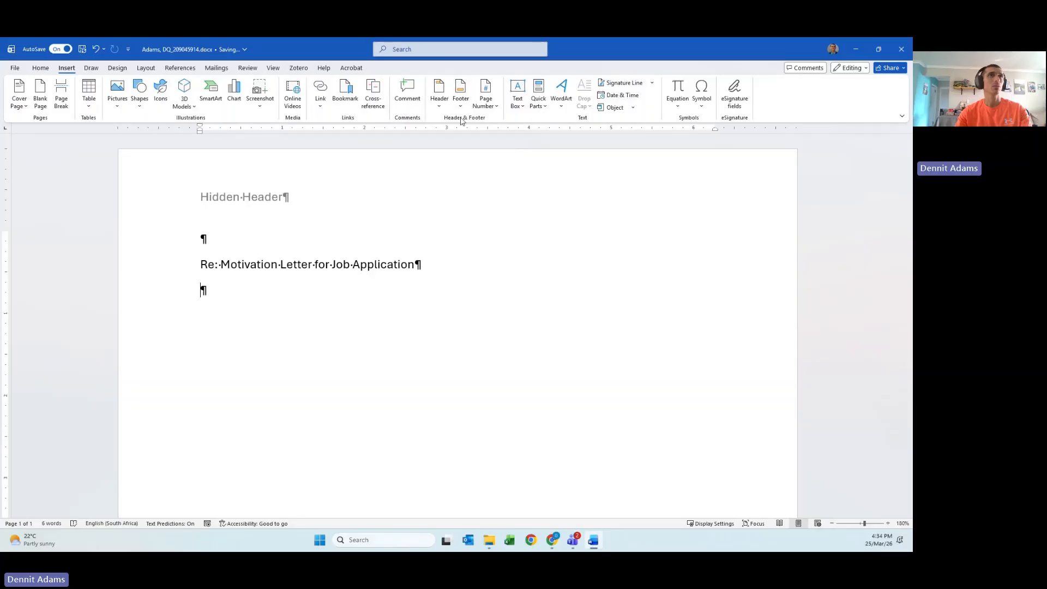
pyautogui.click(438, 103)
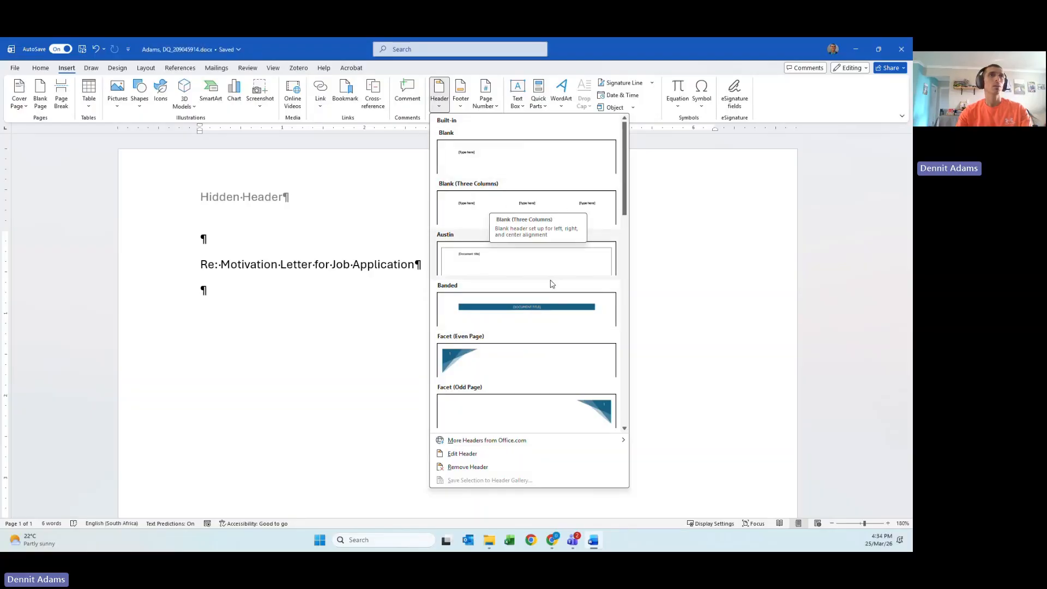
pyautogui.scroll(-3, 548, 281)
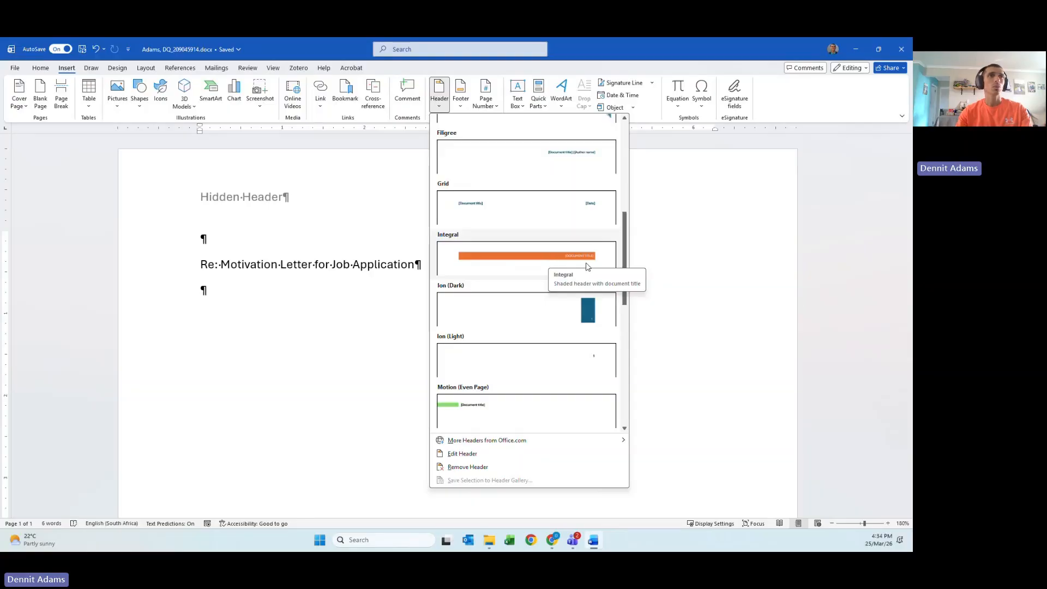
pyautogui.scroll(-3, 586, 266)
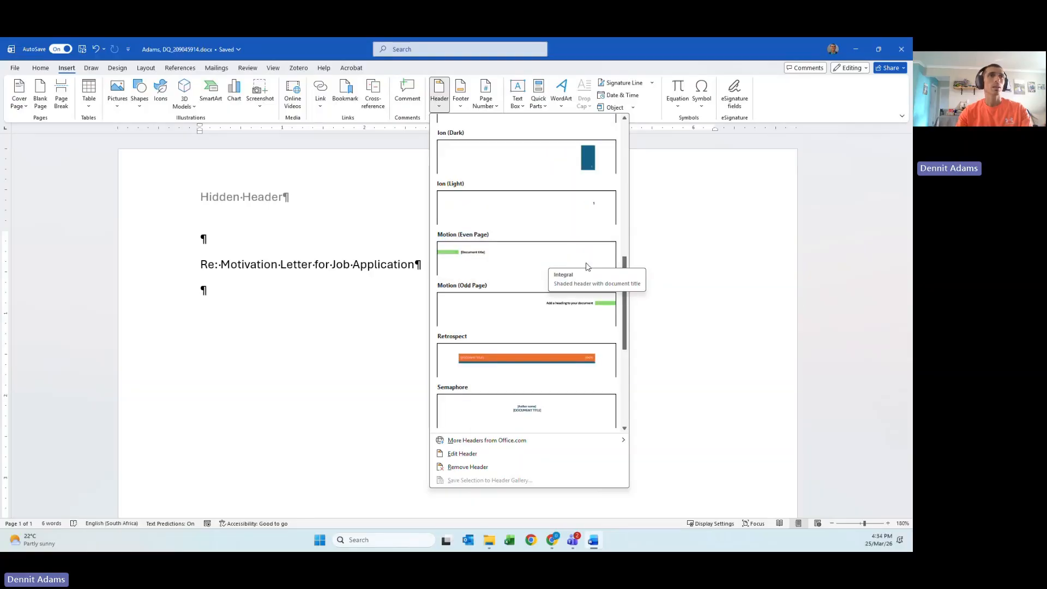
pyautogui.click(567, 364)
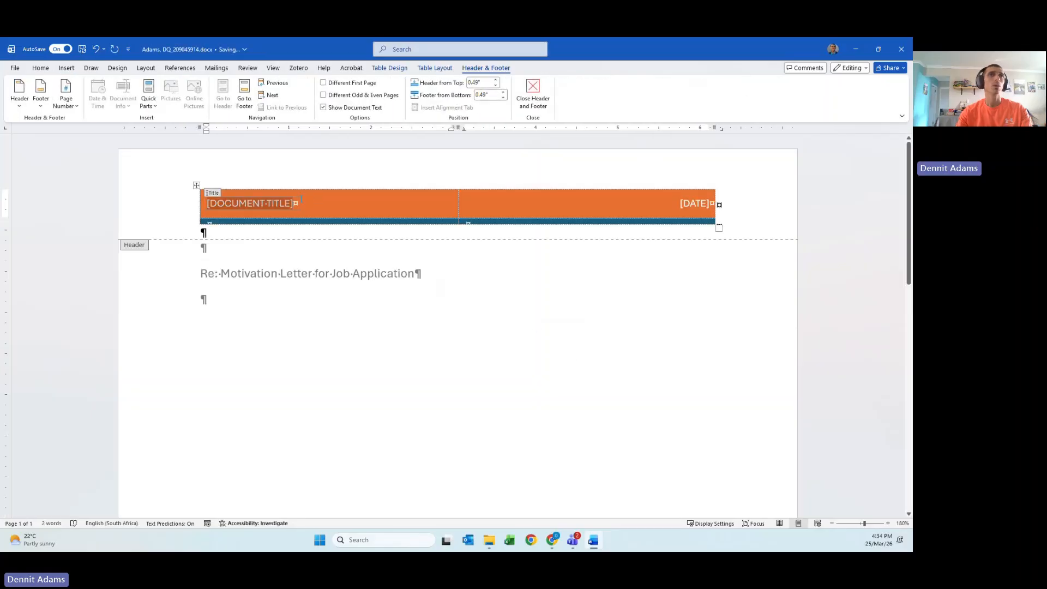
# - Delete the Retrospect title and date placeholders and its whole header table
pyautogui.click(196, 186)
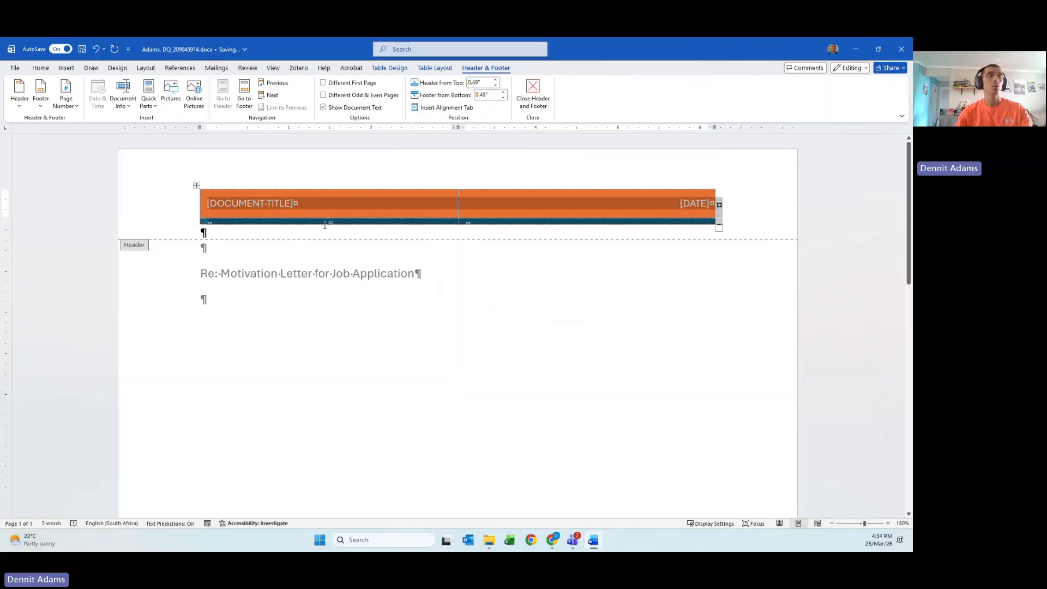
pyautogui.press('Delete')
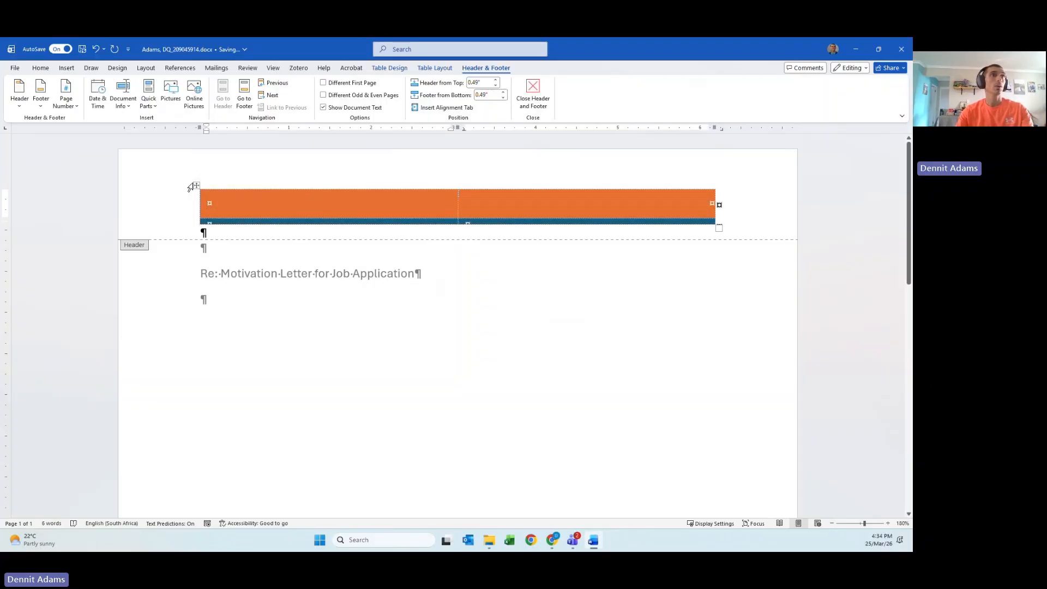
pyautogui.click(196, 186)
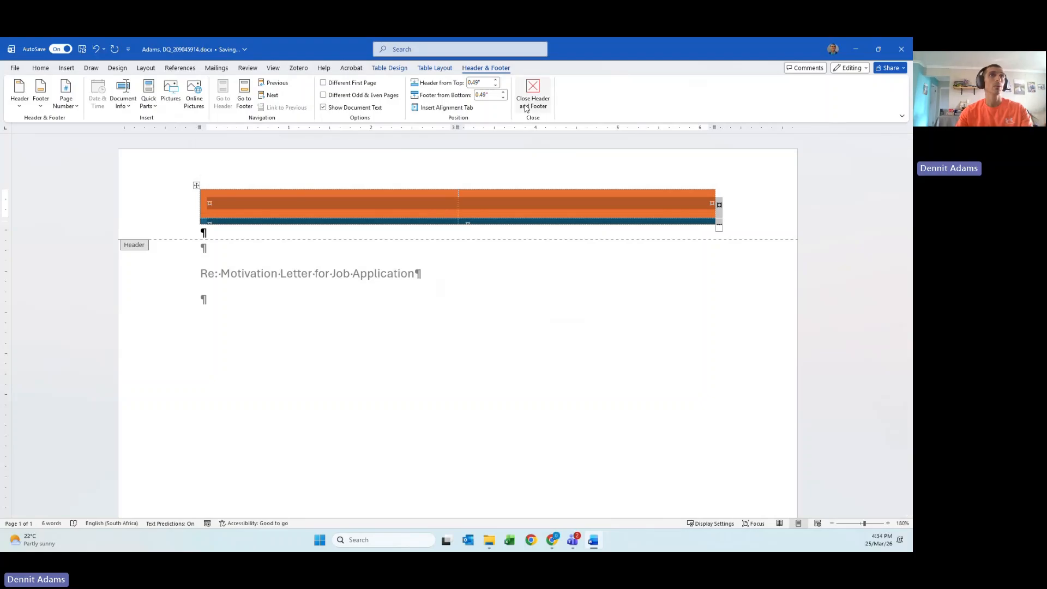
pyautogui.press('Delete')
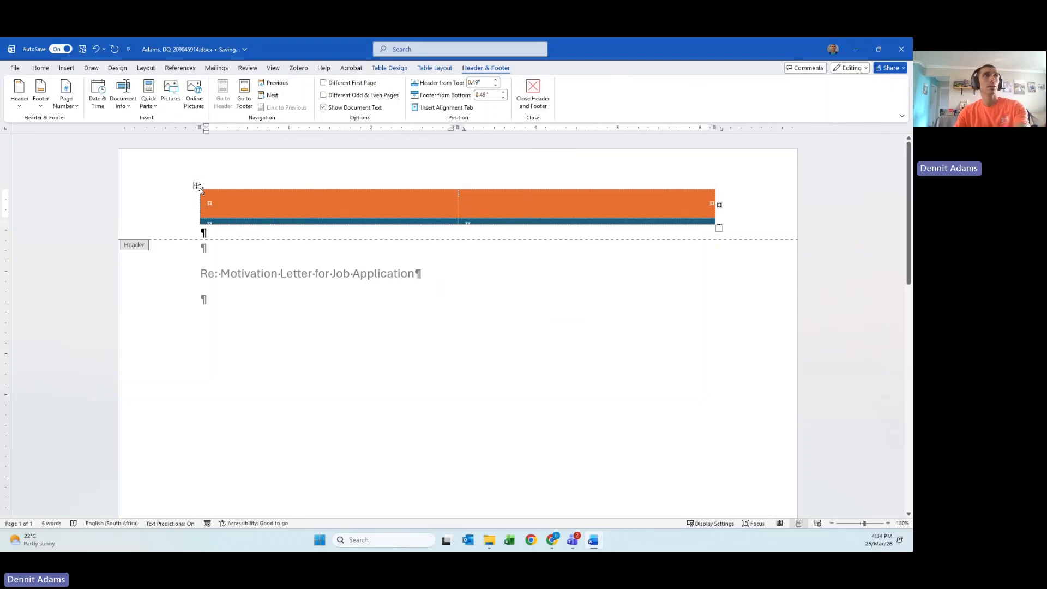
pyautogui.click(196, 186)
pyautogui.press('BackSpace')
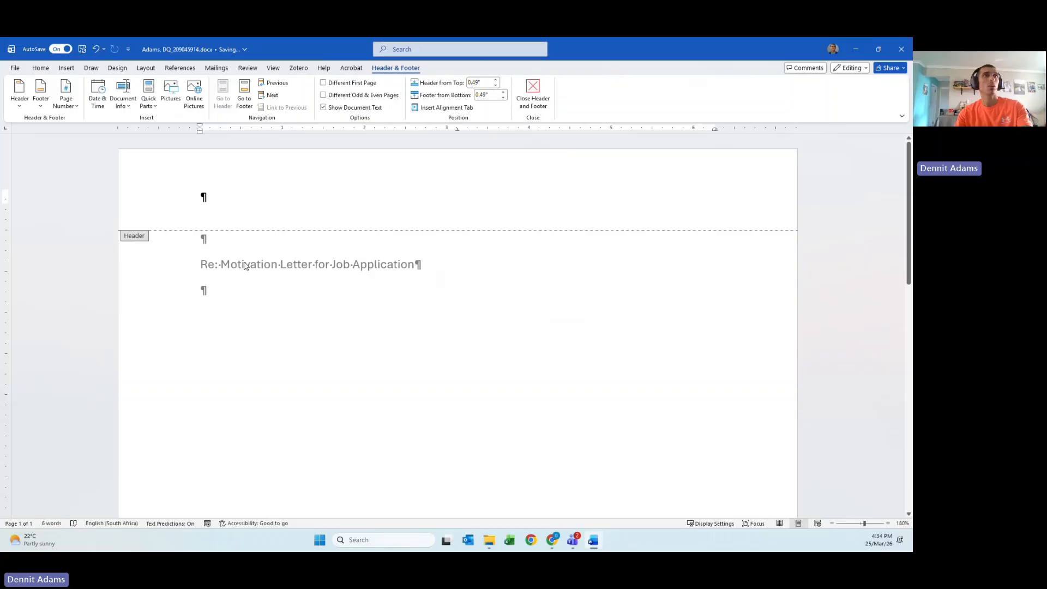
# - Close the header and right-align the empty first line of the letter
pyautogui.doubleClick(257, 294)
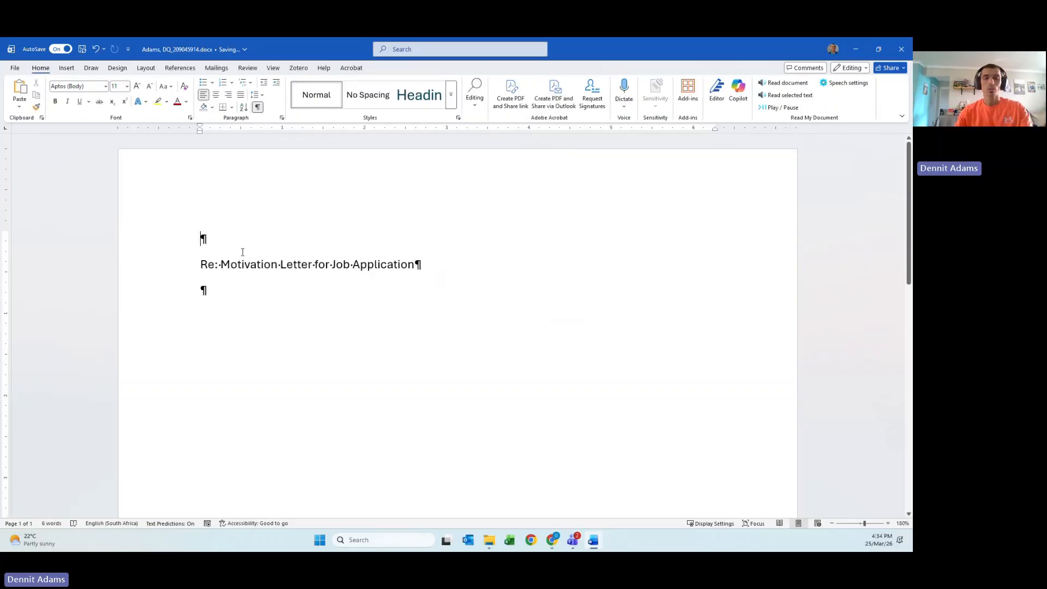
pyautogui.click(201, 237)
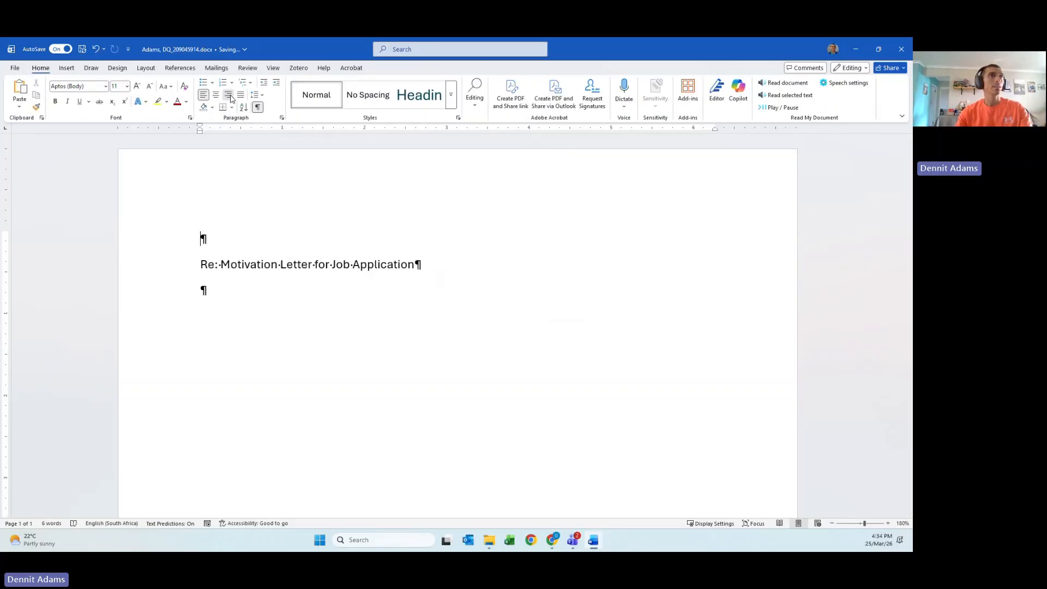
pyautogui.hotkey('ctrl', 'r')
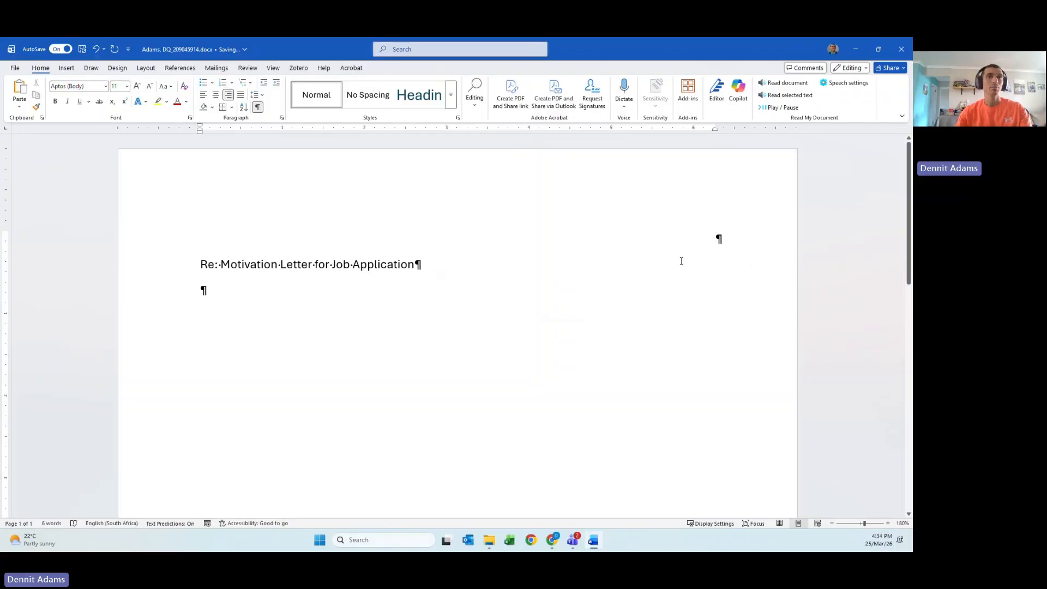
# - Insert the date in the '25 March 2026' format
pyautogui.click(76, 73)
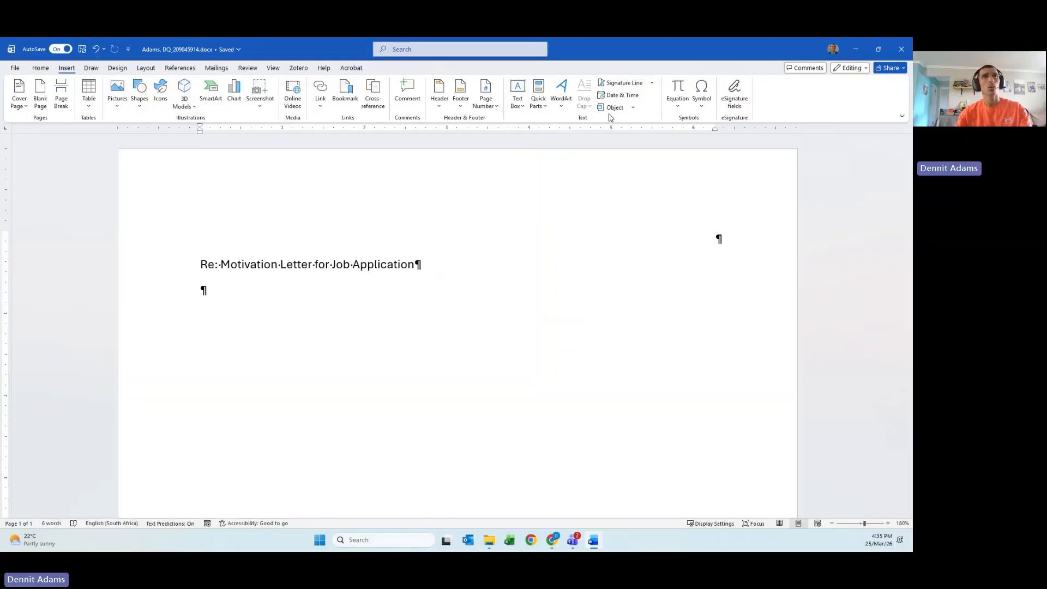
pyautogui.click(622, 96)
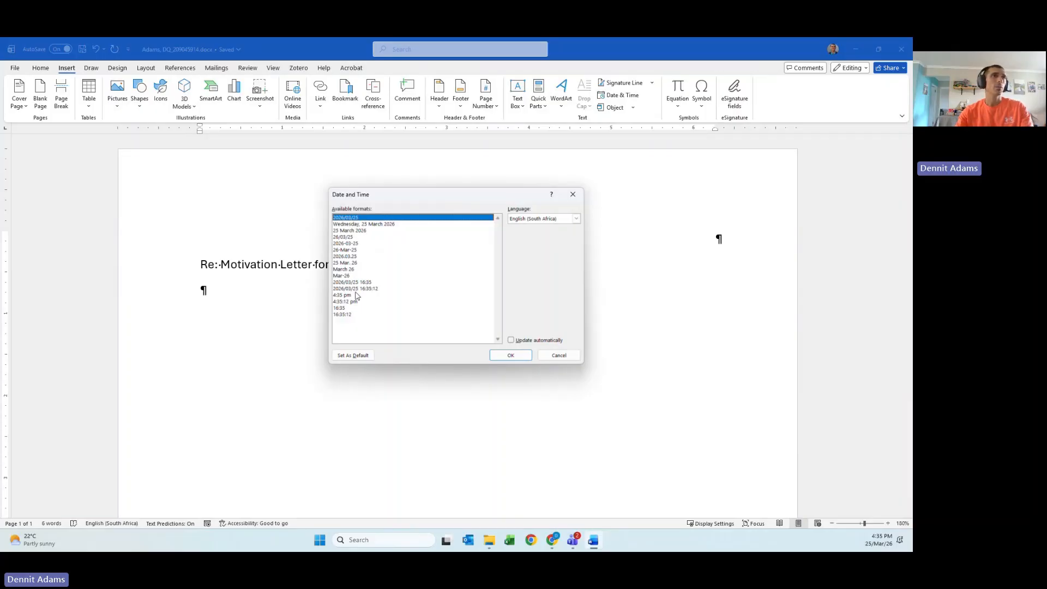
pyautogui.click(350, 263)
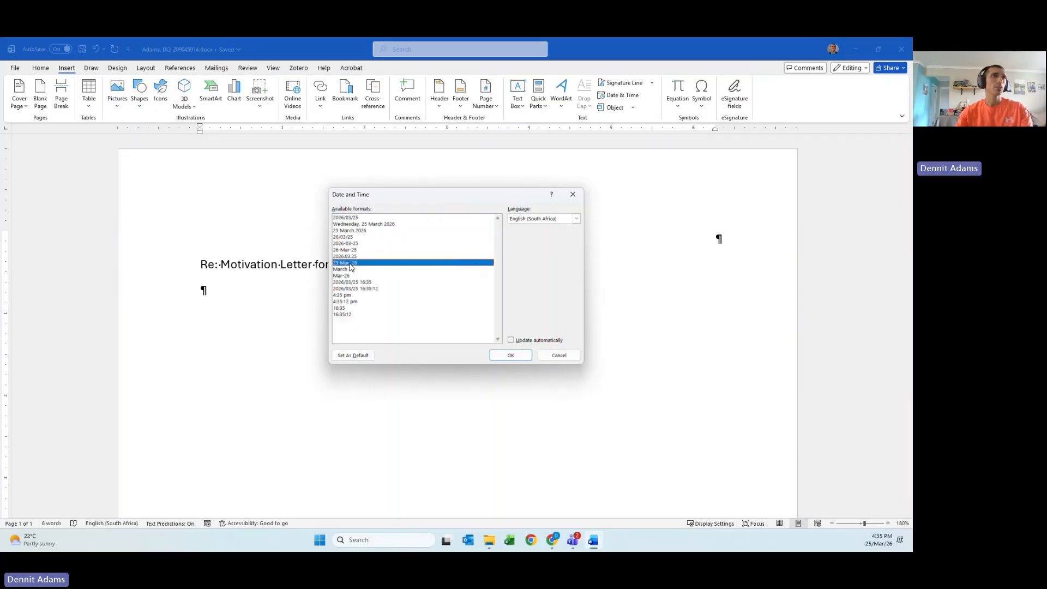
pyautogui.click(356, 231)
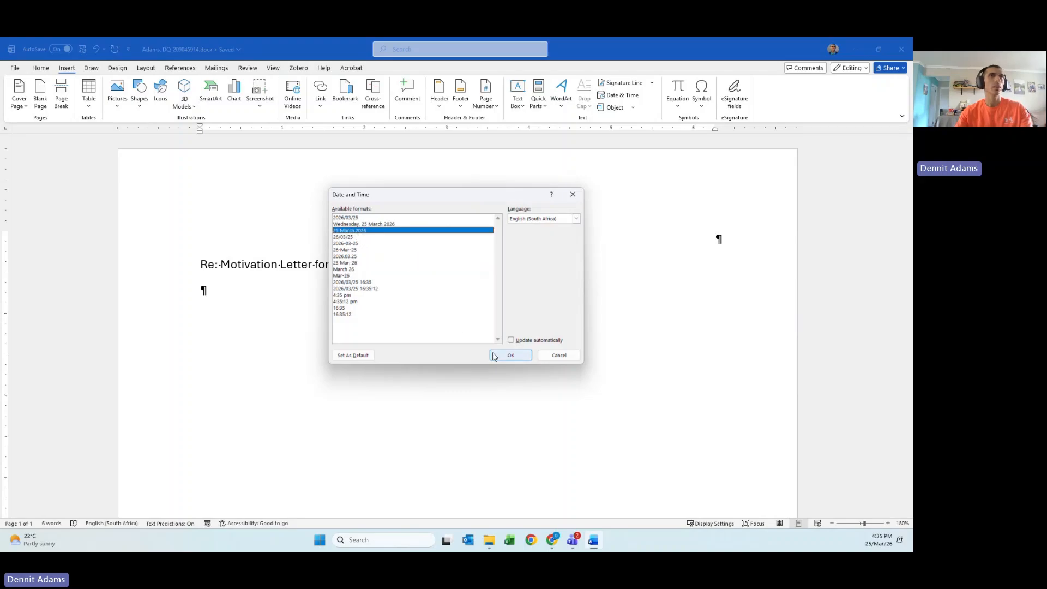
pyautogui.click(511, 355)
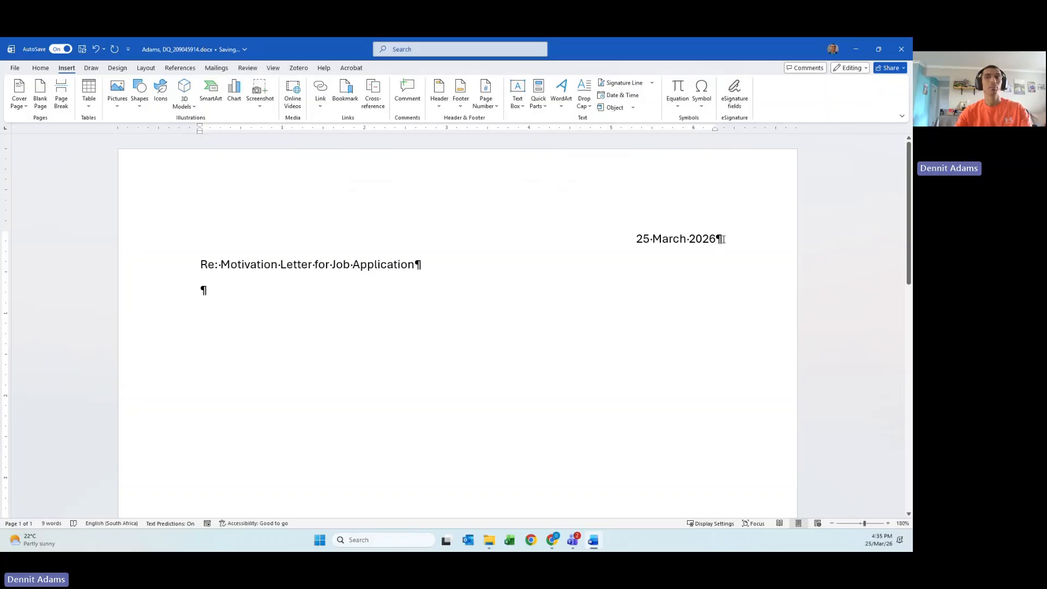
# - Add two blank lines below the date and left-align the lower one
pyautogui.click(591, 245)
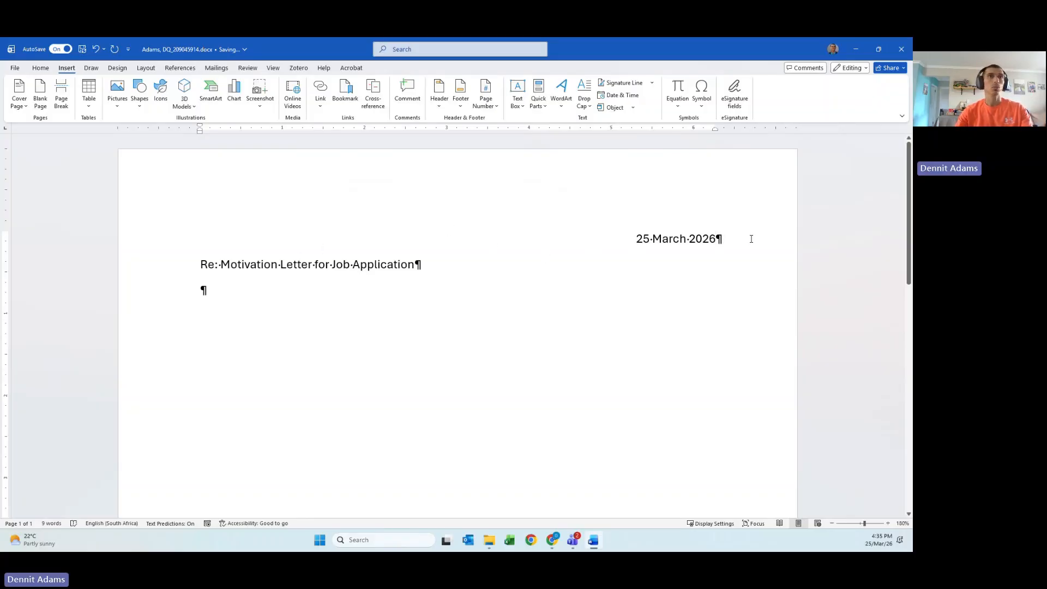
pyautogui.click(751, 239)
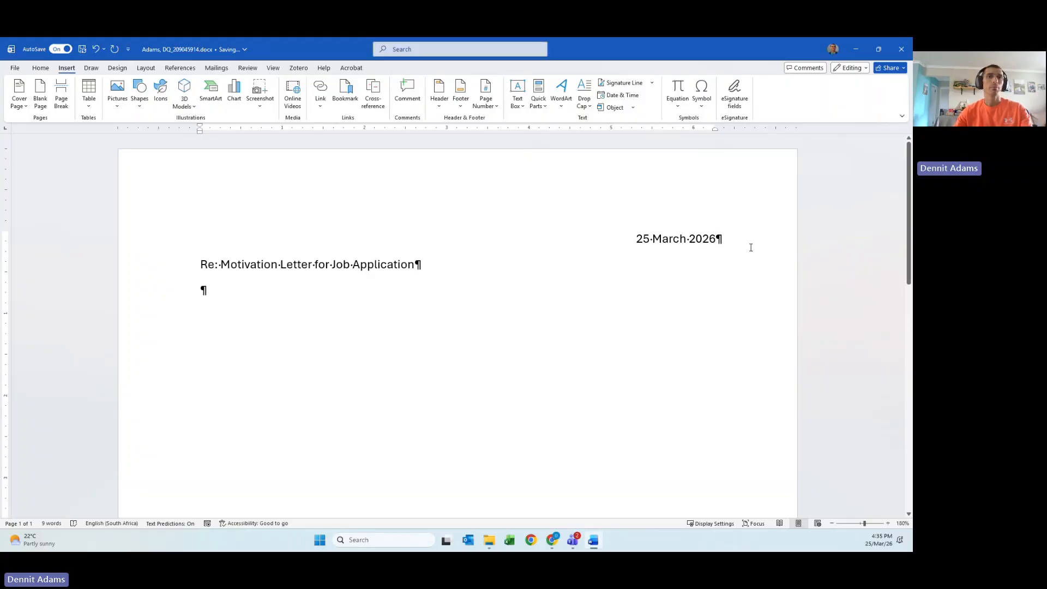
pyautogui.press('Return')
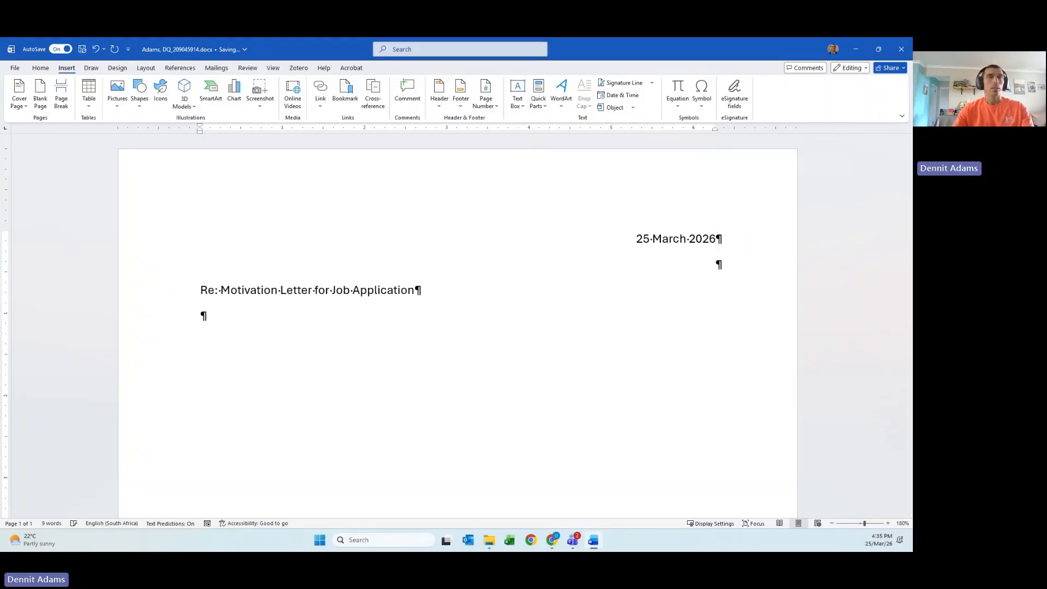
pyautogui.click(726, 232)
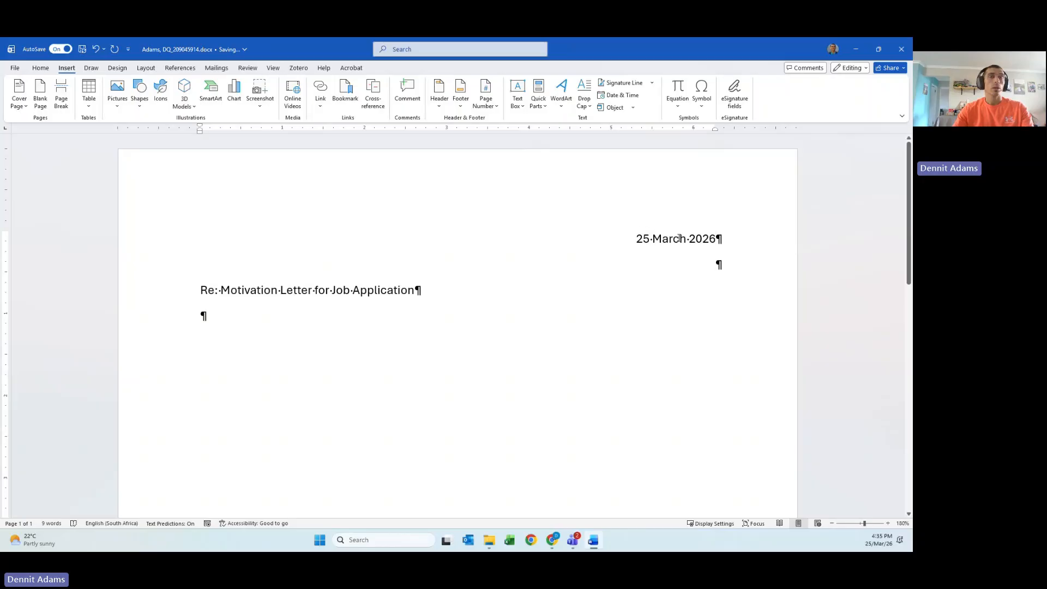
pyautogui.click(757, 270)
pyautogui.press('Return')
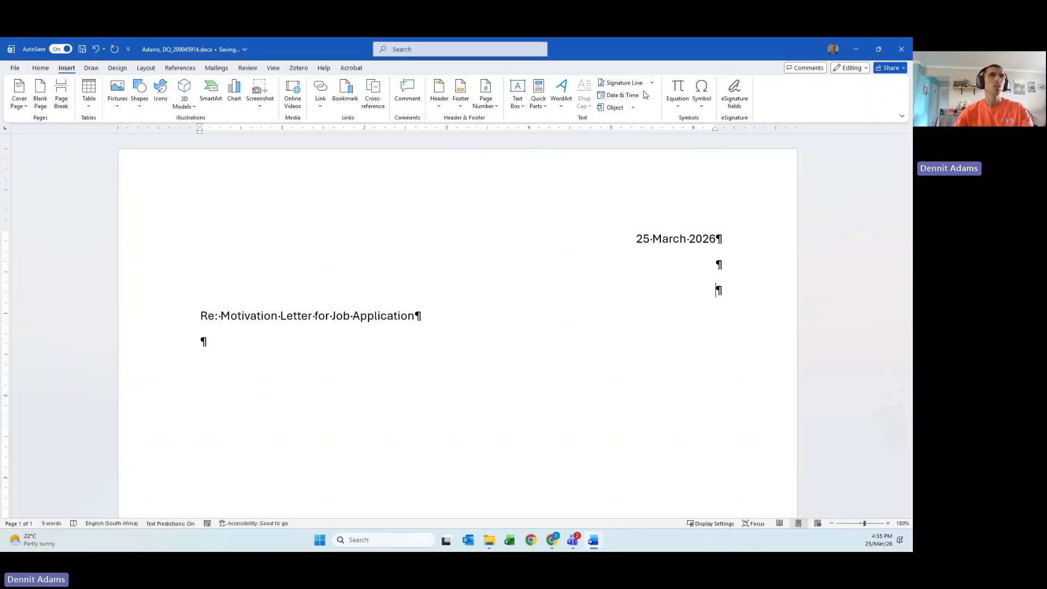
pyautogui.click(41, 69)
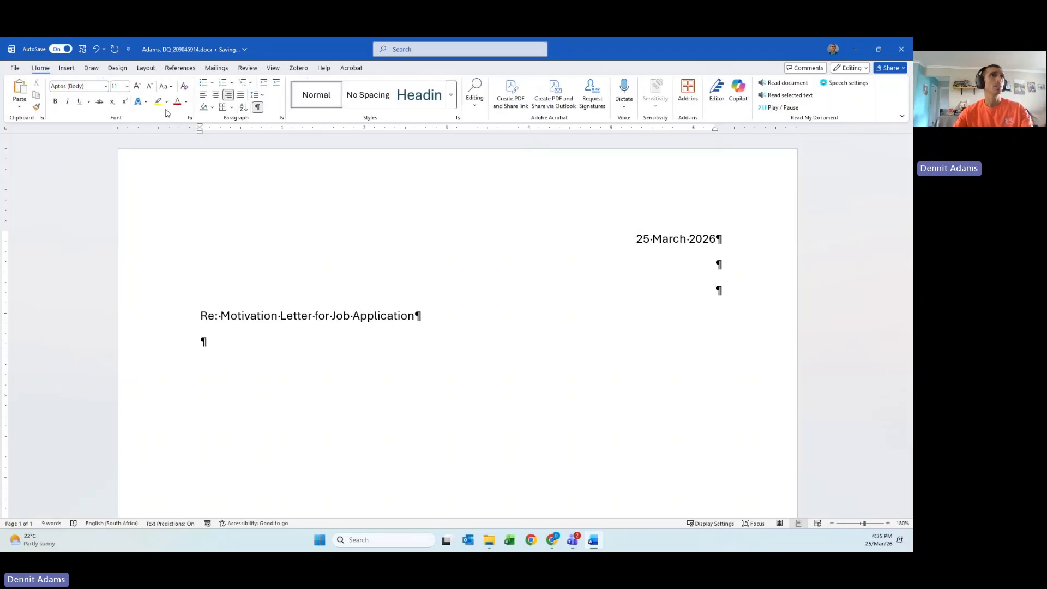
pyautogui.click(203, 94)
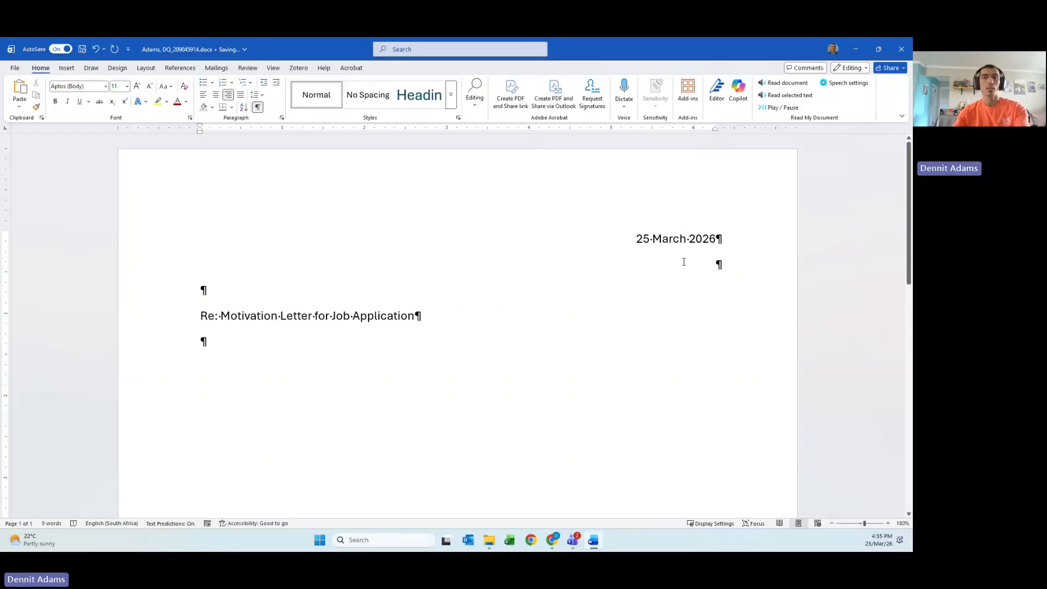
# - Insert a 'Company Address' line above the date
pyautogui.click(633, 240)
pyautogui.press('Return')
pyautogui.click(731, 240)
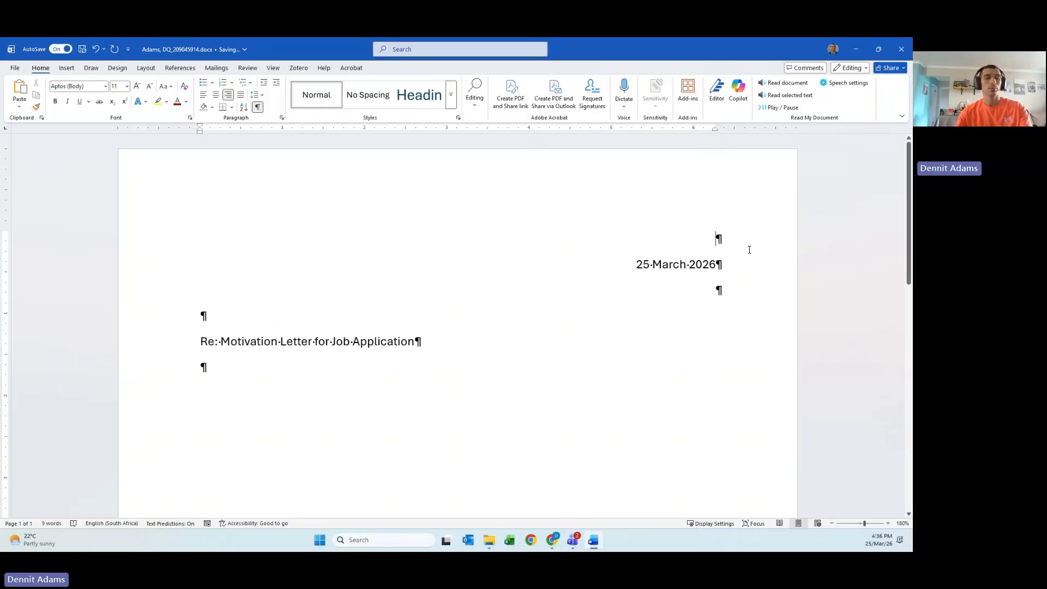
pyautogui.write('Cm')
pyautogui.press('BackSpace')
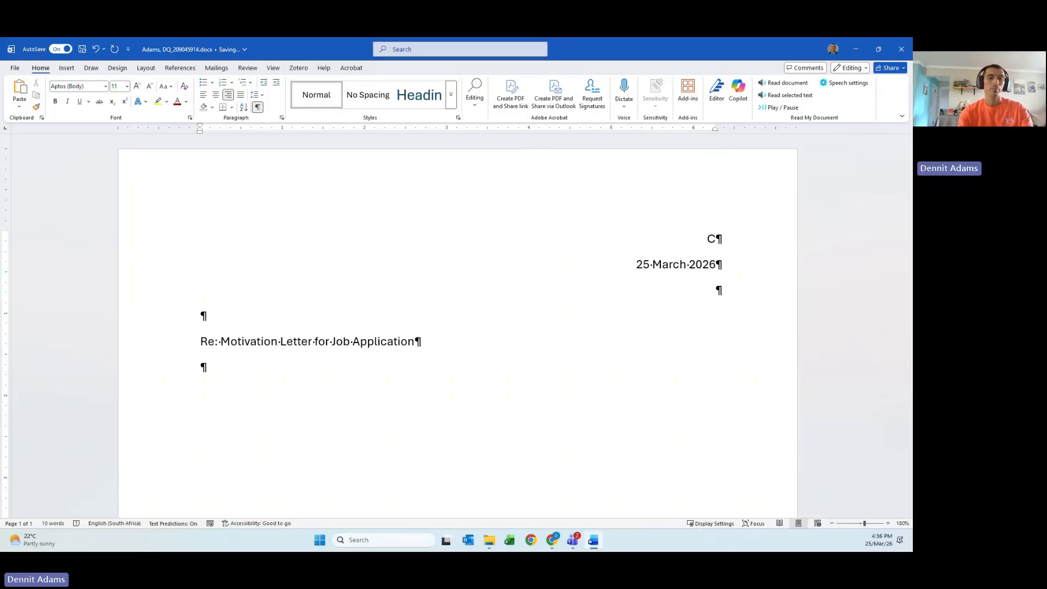
pyautogui.write('ompany ')
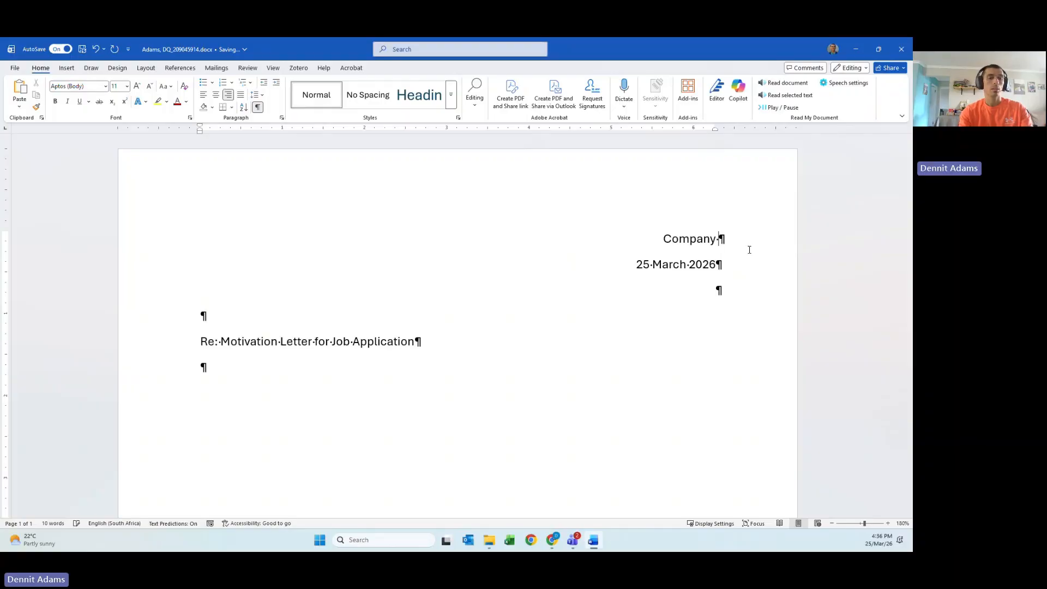
pyautogui.write('De')
pyautogui.press('BackSpace')
pyautogui.press('BackSpace')
pyautogui.write('Address')
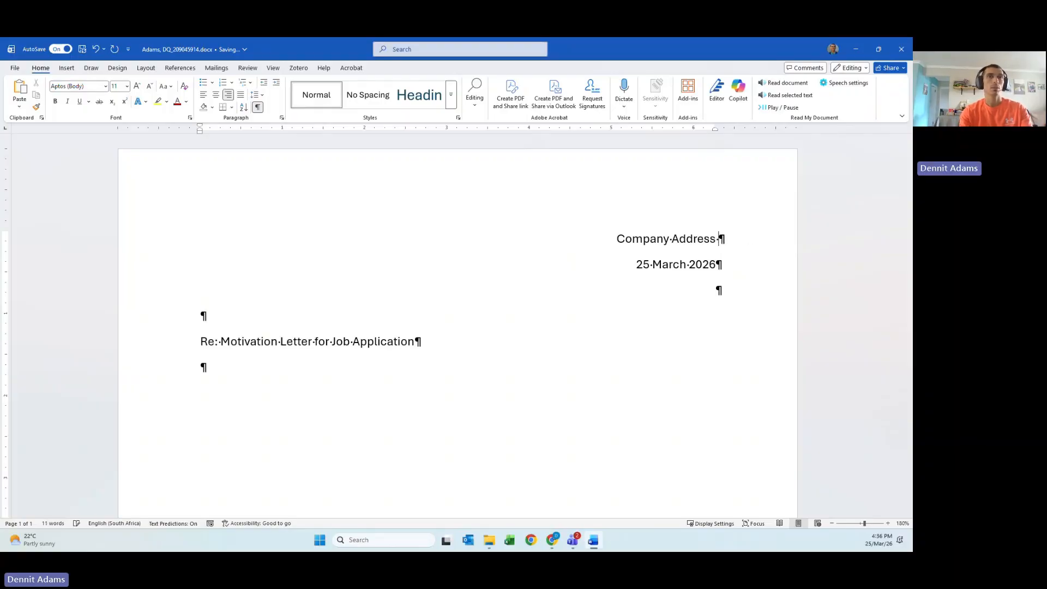
pyautogui.press('Return')
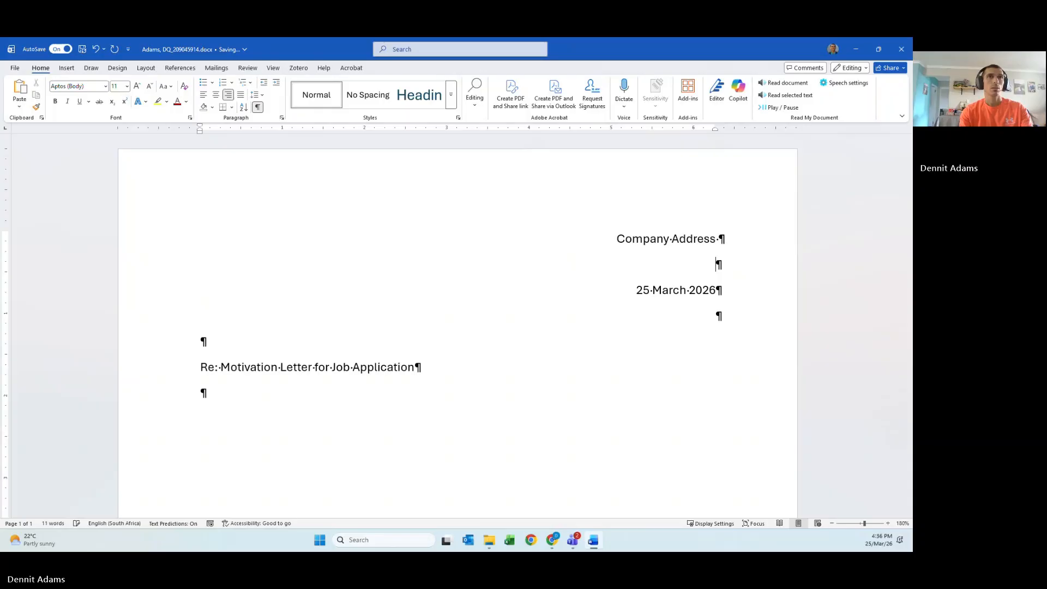
pyautogui.press('BackSpace')
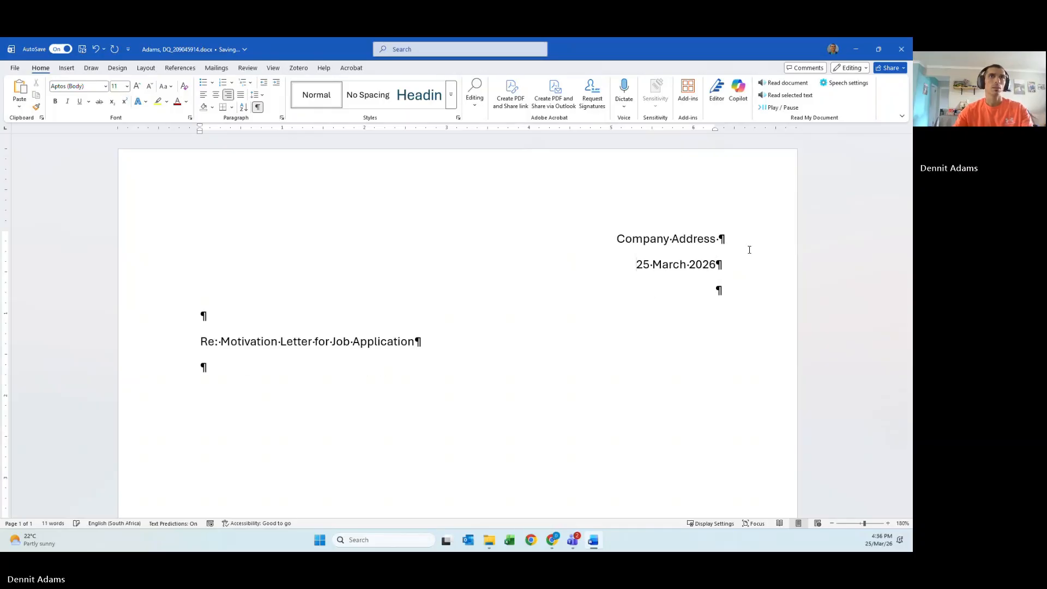
pyautogui.press('BackSpace')
# - Type a left-aligned 'Company Name' line above the subject, followed by a blank line
pyautogui.click(732, 289)
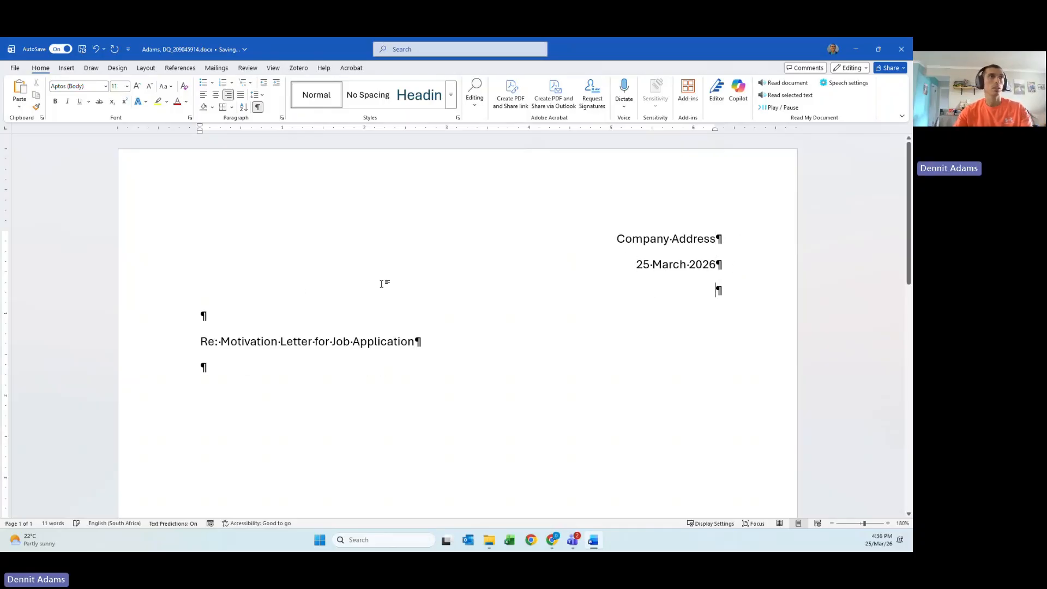
pyautogui.click(270, 314)
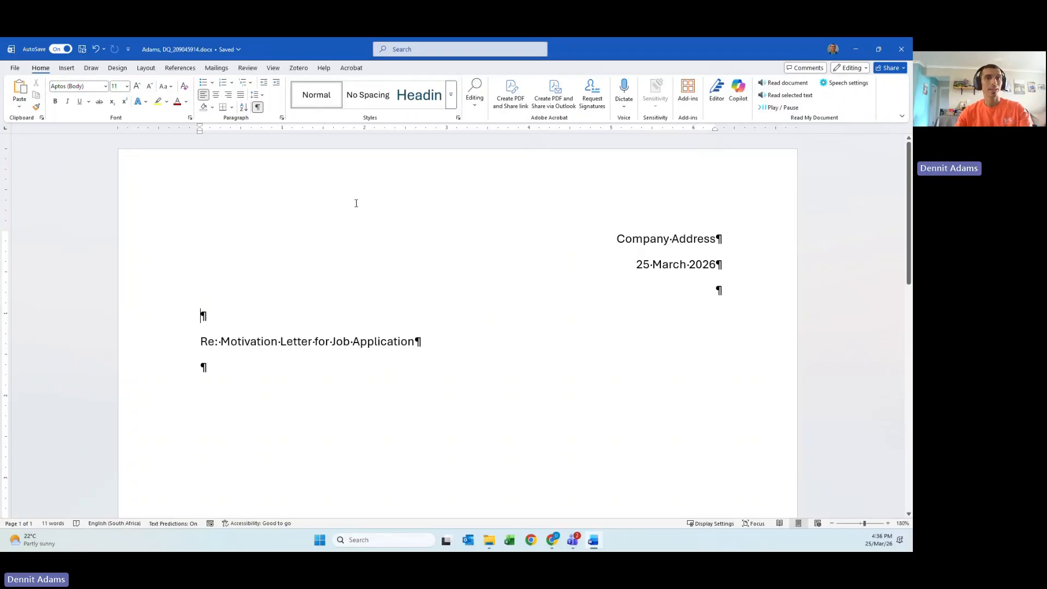
pyautogui.click(724, 242)
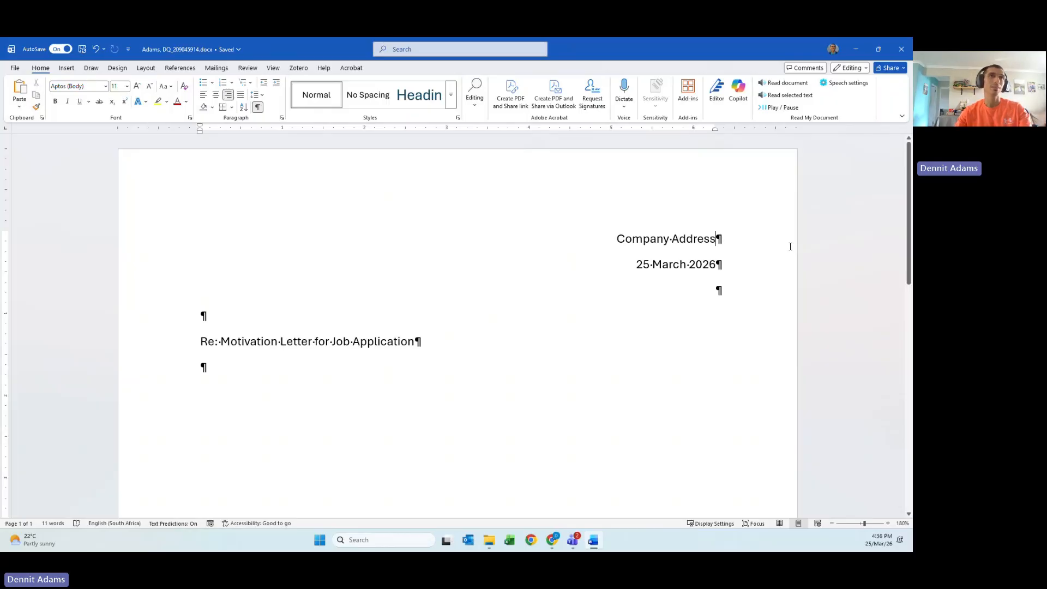
pyautogui.press('Return')
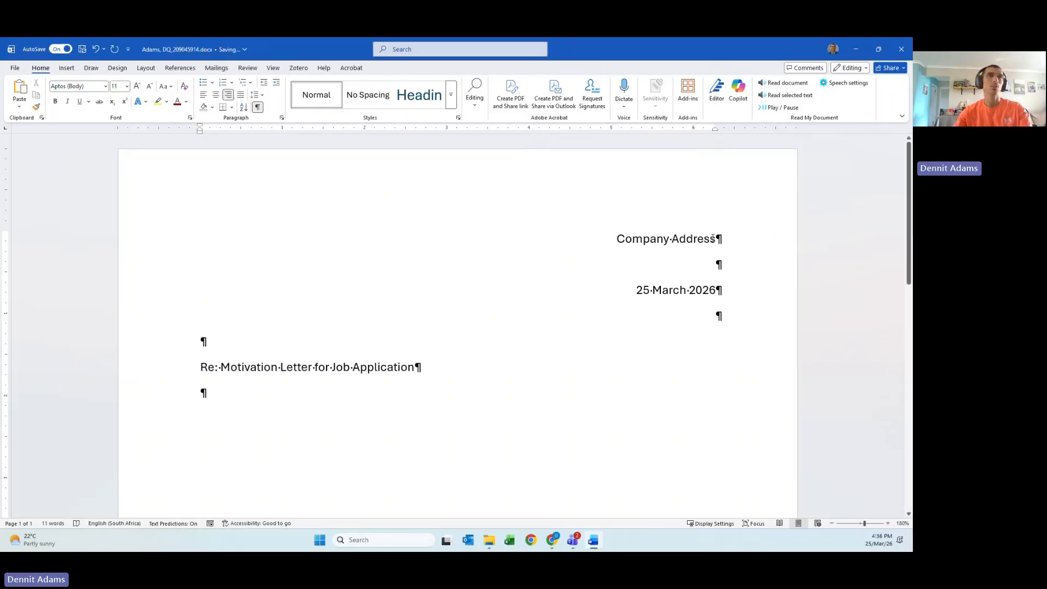
pyautogui.click(296, 335)
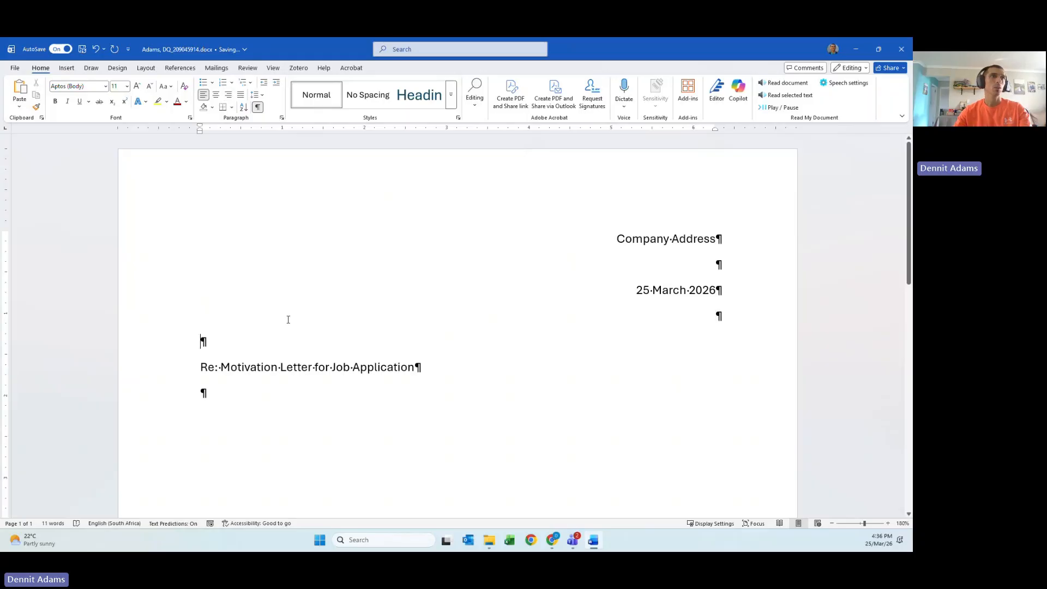
pyautogui.write('Company Name')
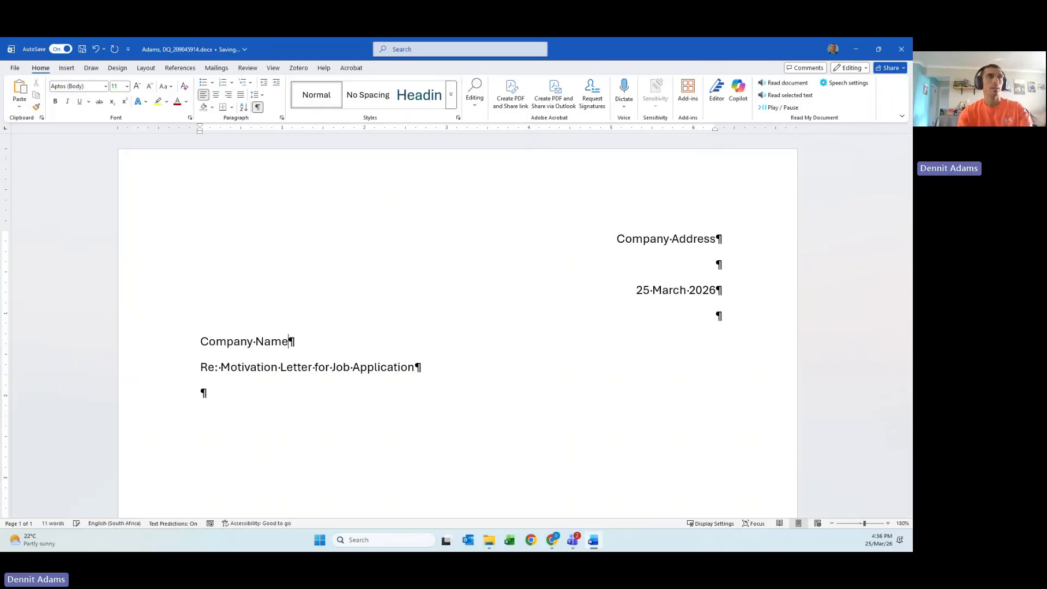
pyautogui.press('Return')
# - Put the placeholder text 'Logo' in the page header and return to the body
pyautogui.click(243, 186)
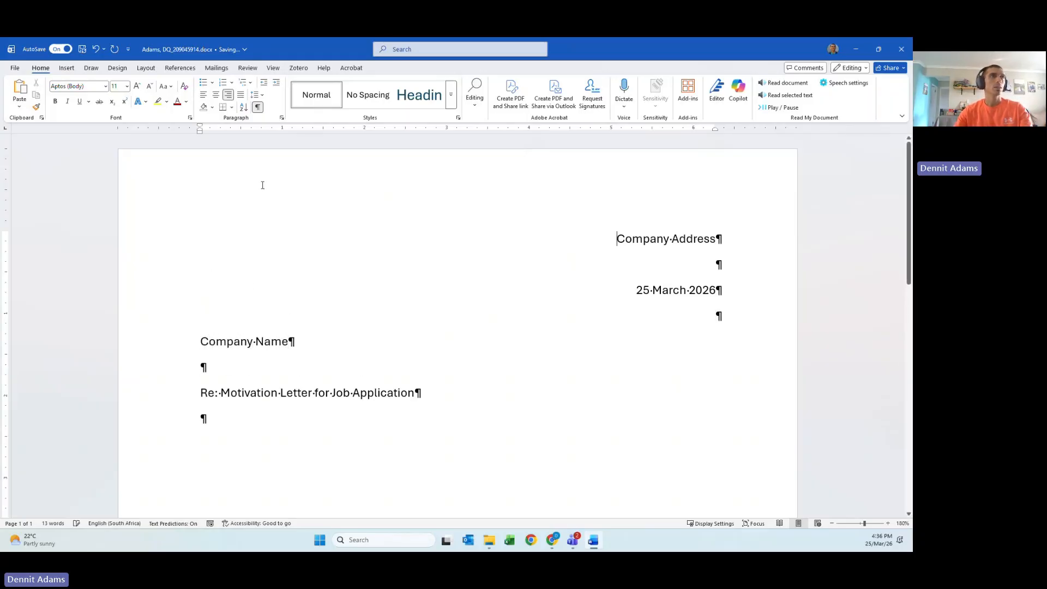
pyautogui.doubleClick(262, 186)
pyautogui.write('Logo¶')
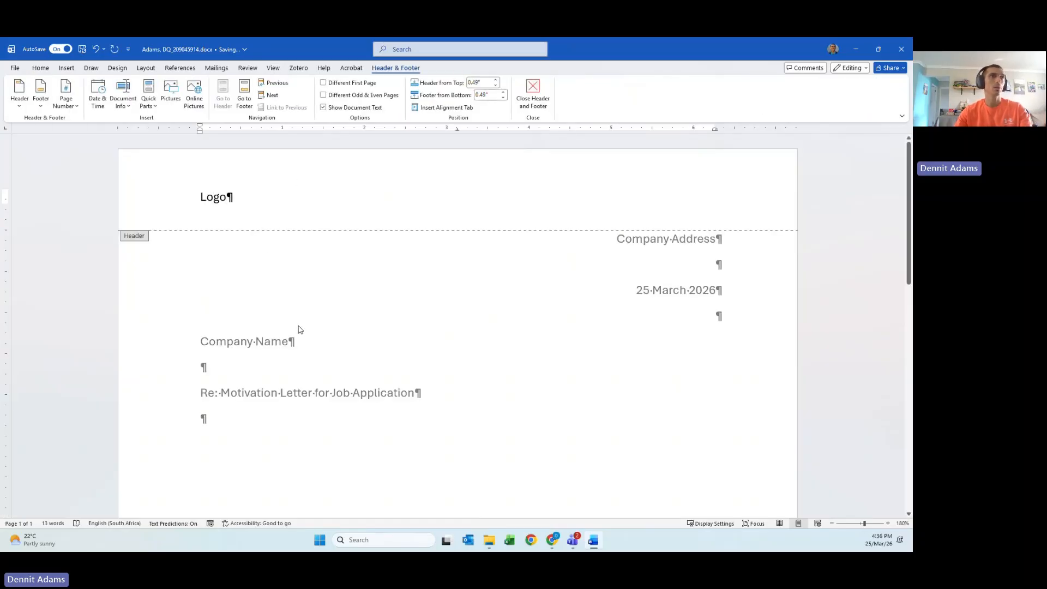
pyautogui.doubleClick(302, 352)
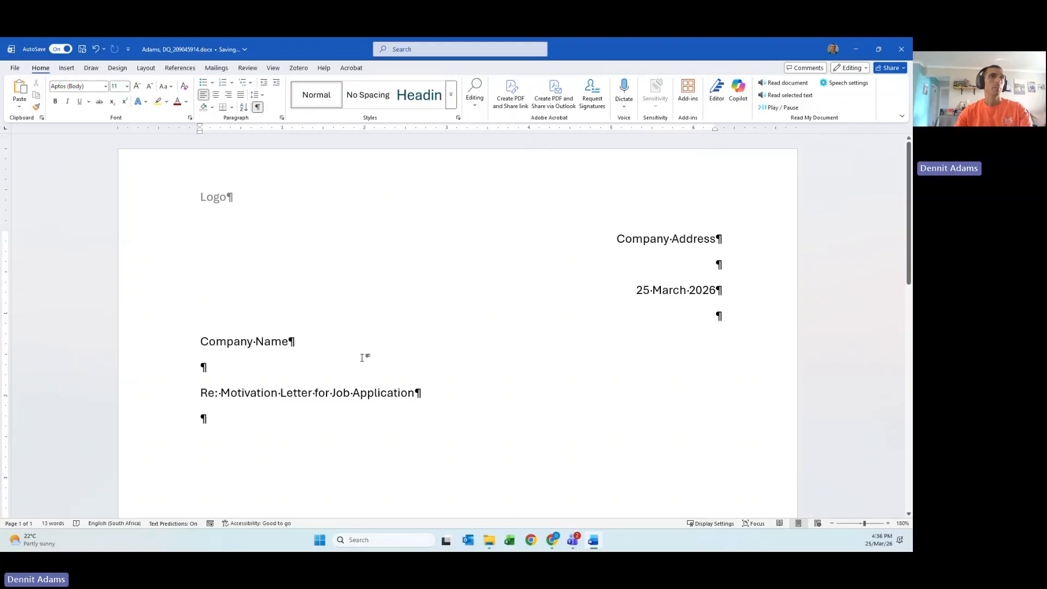
pyautogui.scroll(-2, 451, 364)
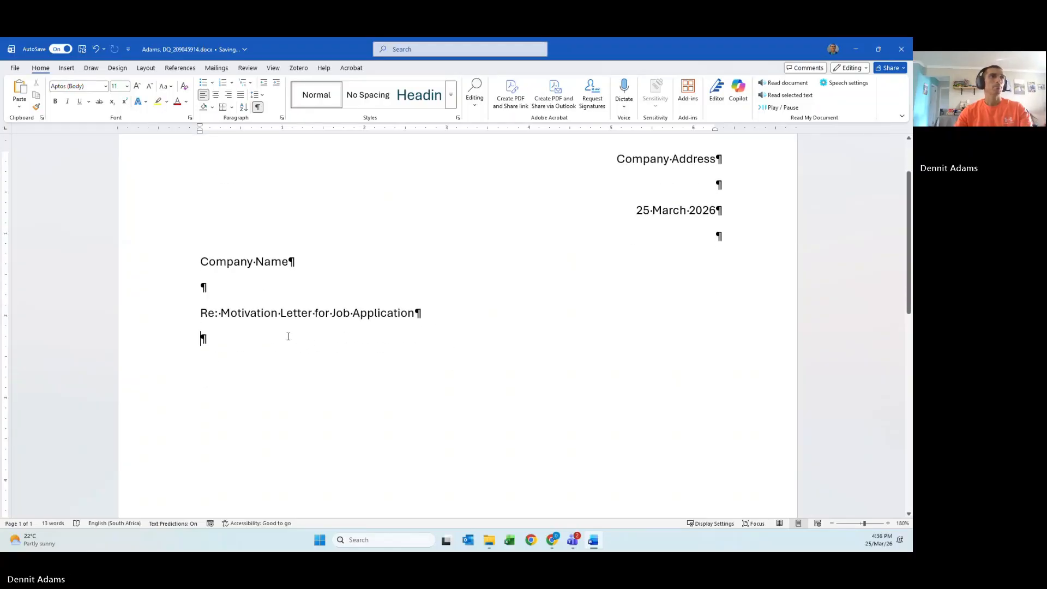
# - Add the salutation 'To Whom it may concern' below the subject line
pyautogui.click(201, 339)
pyautogui.press('Return')
pyautogui.write('To Who')
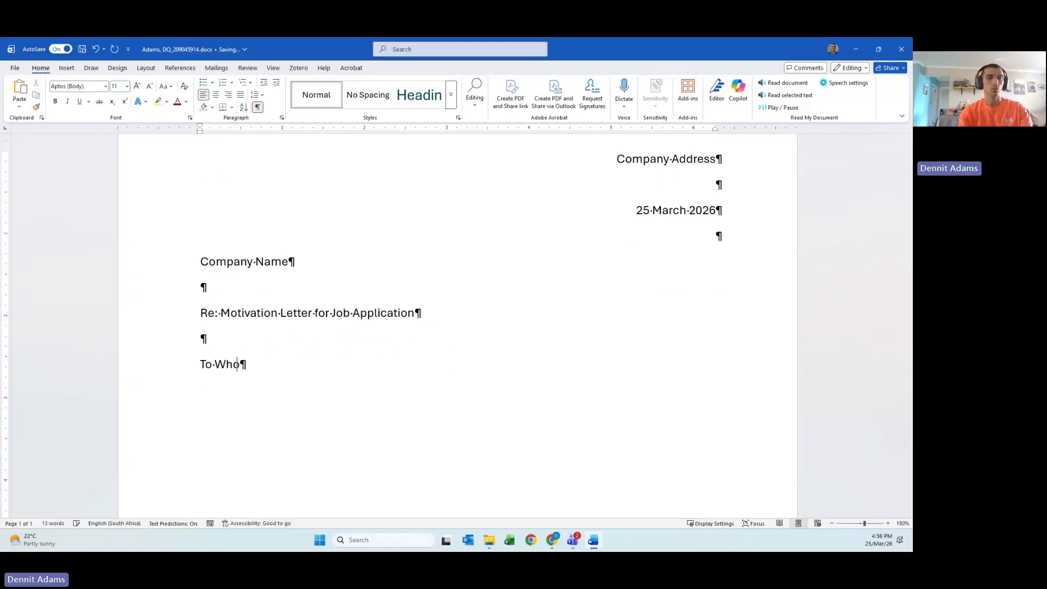
pyautogui.write('m it ma')
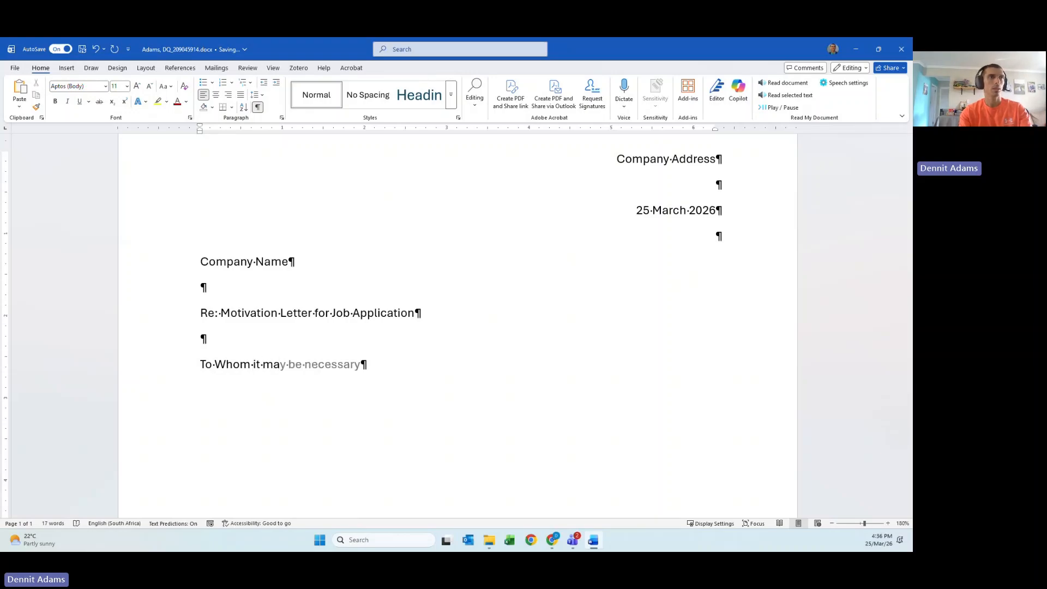
pyautogui.write('y concern')
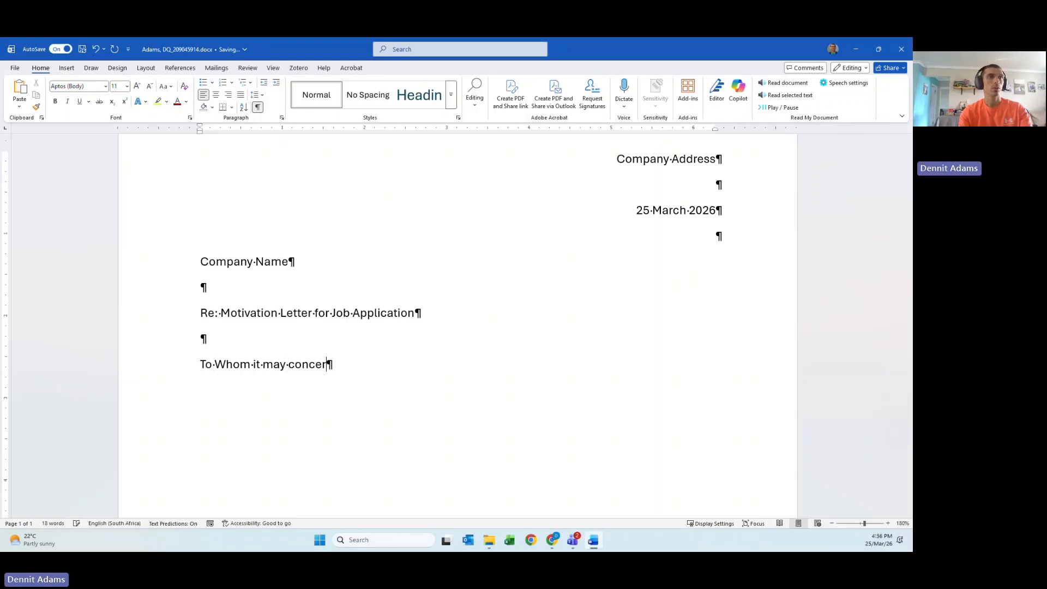
pyautogui.press('BackSpace')
pyautogui.press('Return')
pyautogui.press('Return')
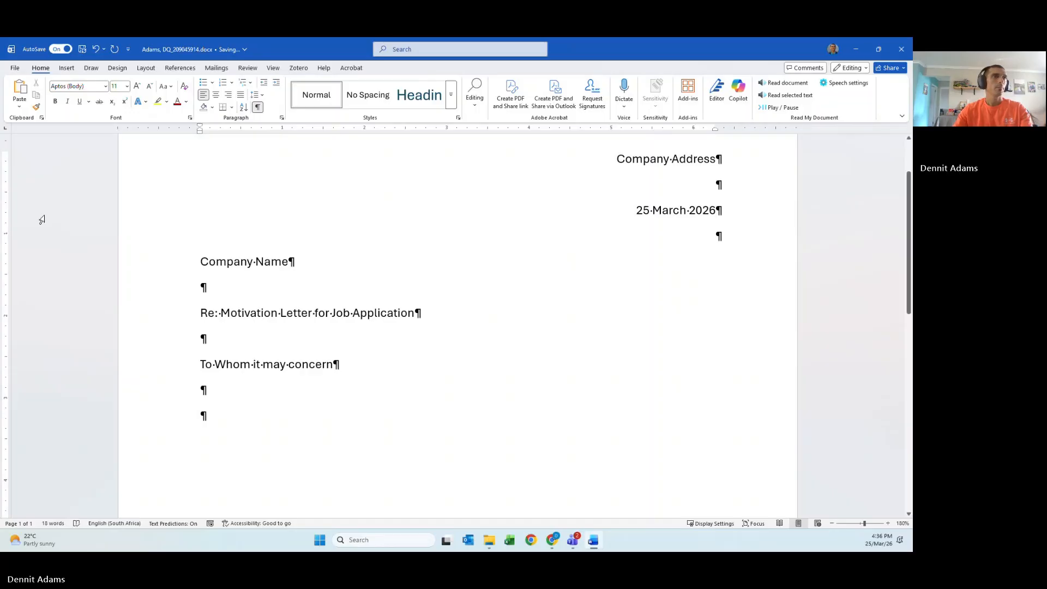
# - Replace 'Job Application' in the subject with 'New staff'
pyautogui.click(294, 315)
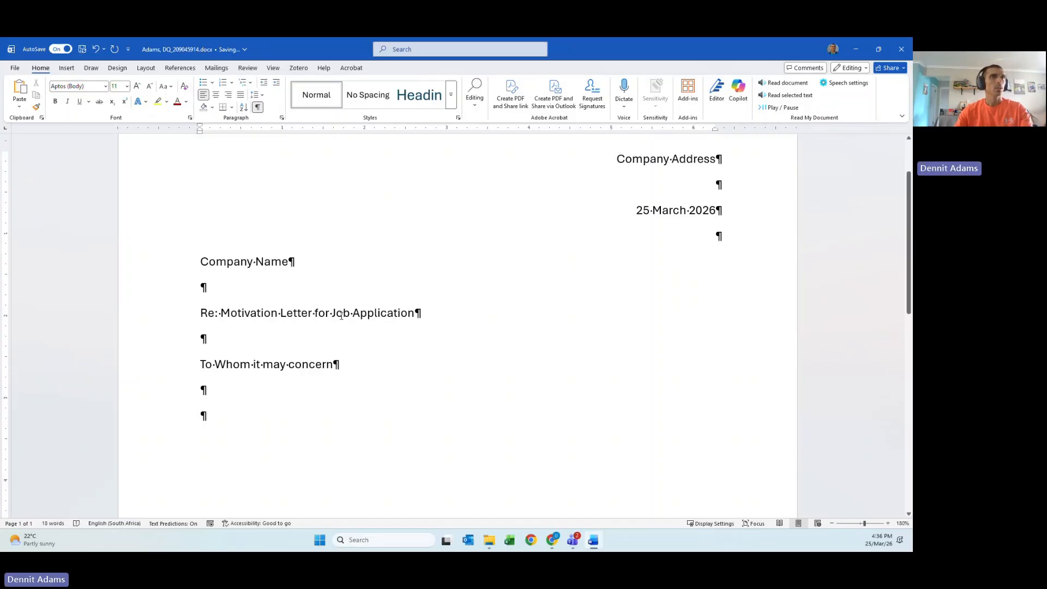
pyautogui.doubleClick(342, 315)
pyautogui.click(441, 320)
pyautogui.moveTo(442, 320); pyautogui.dragTo(332, 317)
pyautogui.write('New')
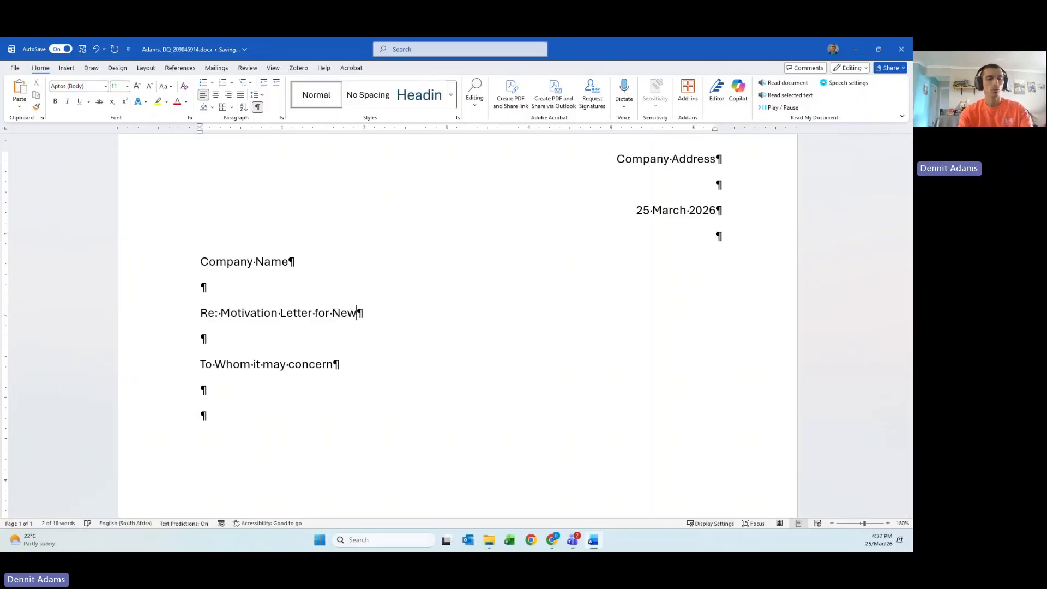
pyautogui.write(' staff')
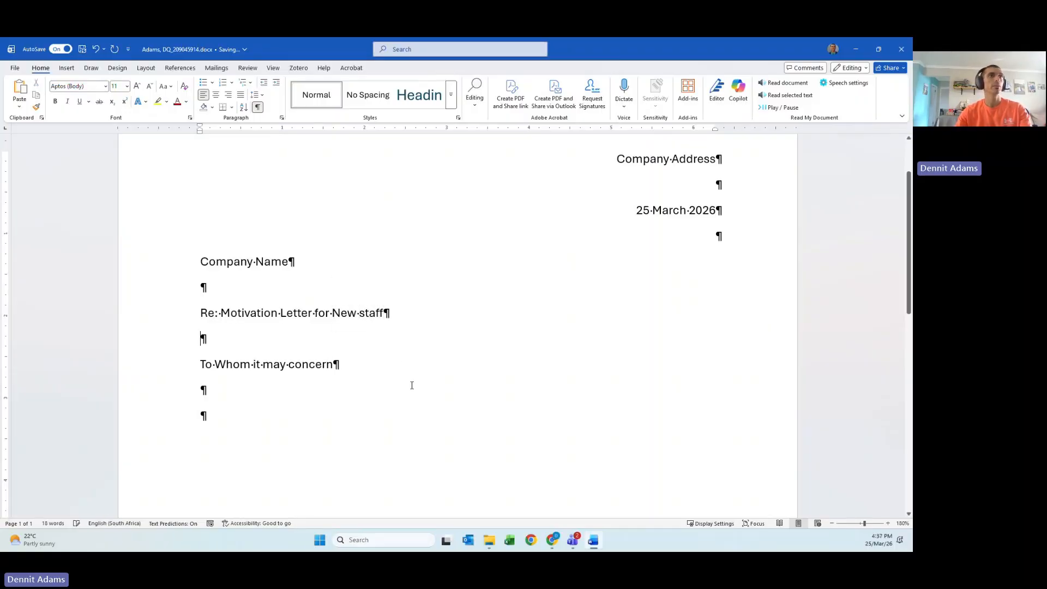
pyautogui.scroll(-1, 351, 381)
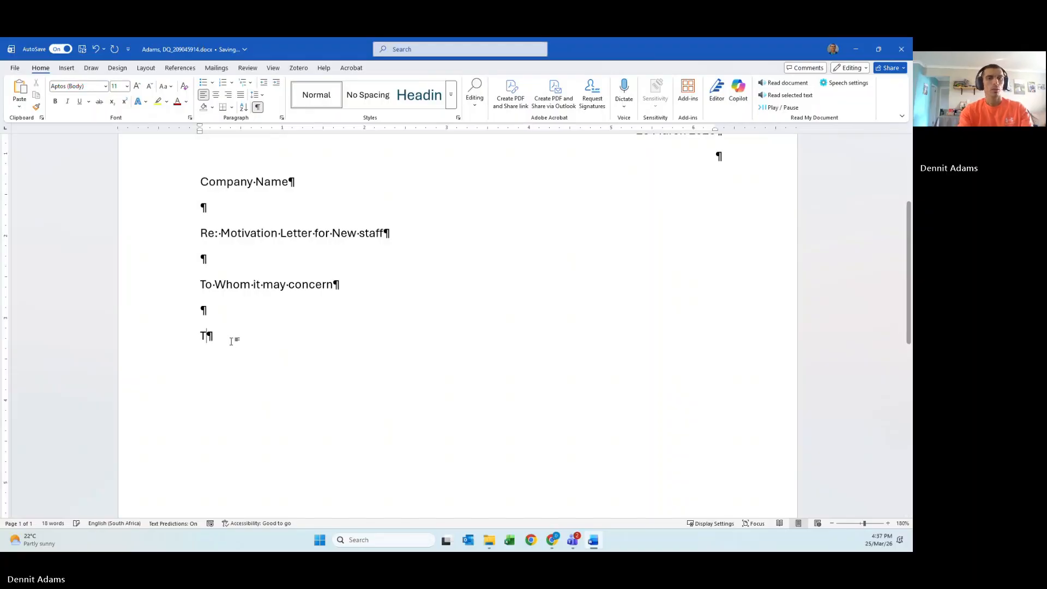
# - Type the hiring sentence, then 'We are a Tech start up and want to change the game.'
pyautogui.write('This letter ')
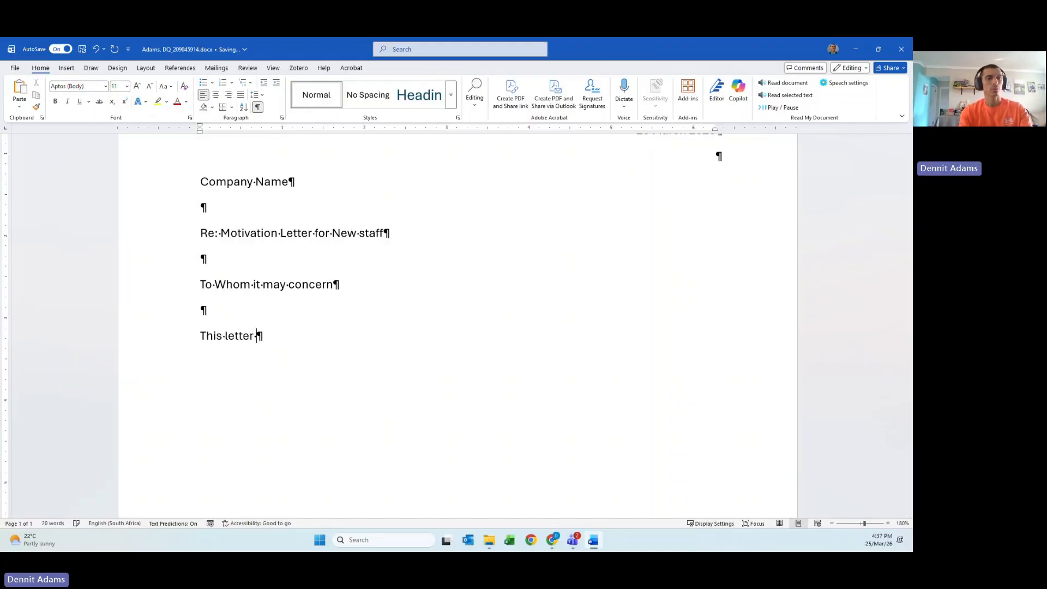
pyautogui.write('serves to infor')
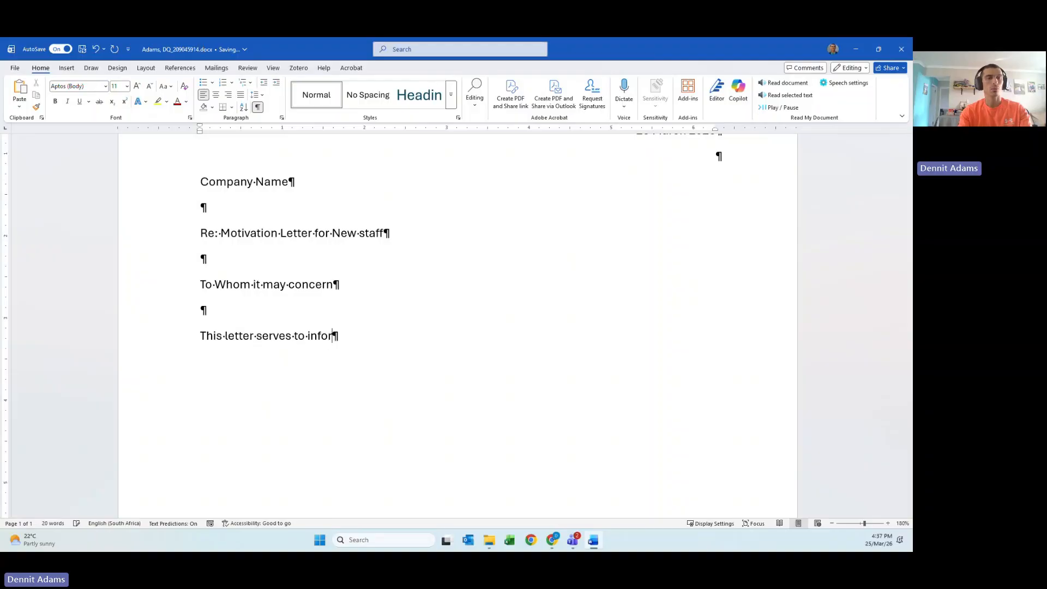
pyautogui.write('m the reader that we are ')
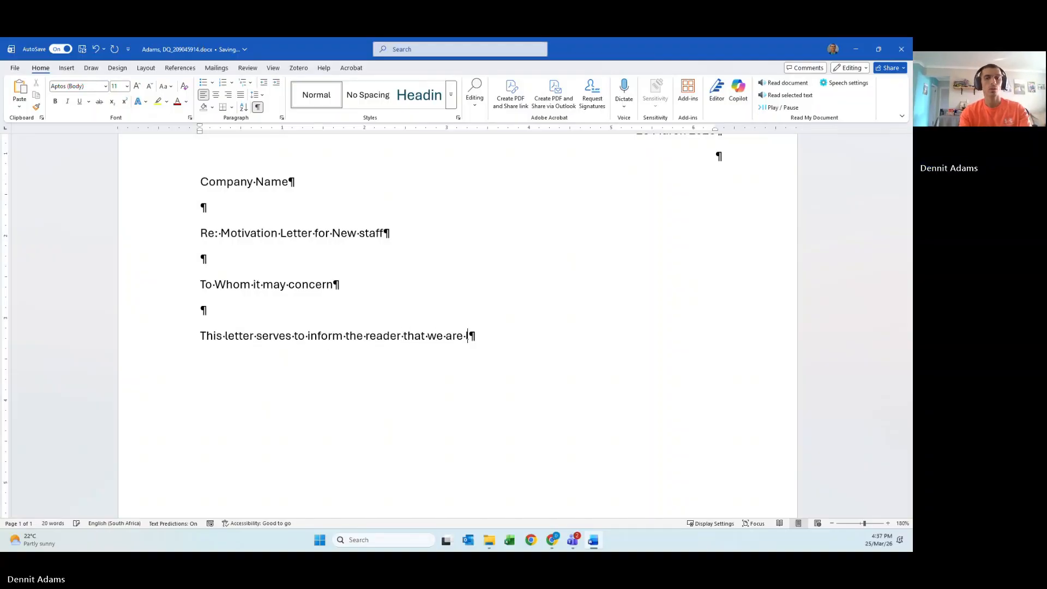
pyautogui.write('looking to hire some new staff')
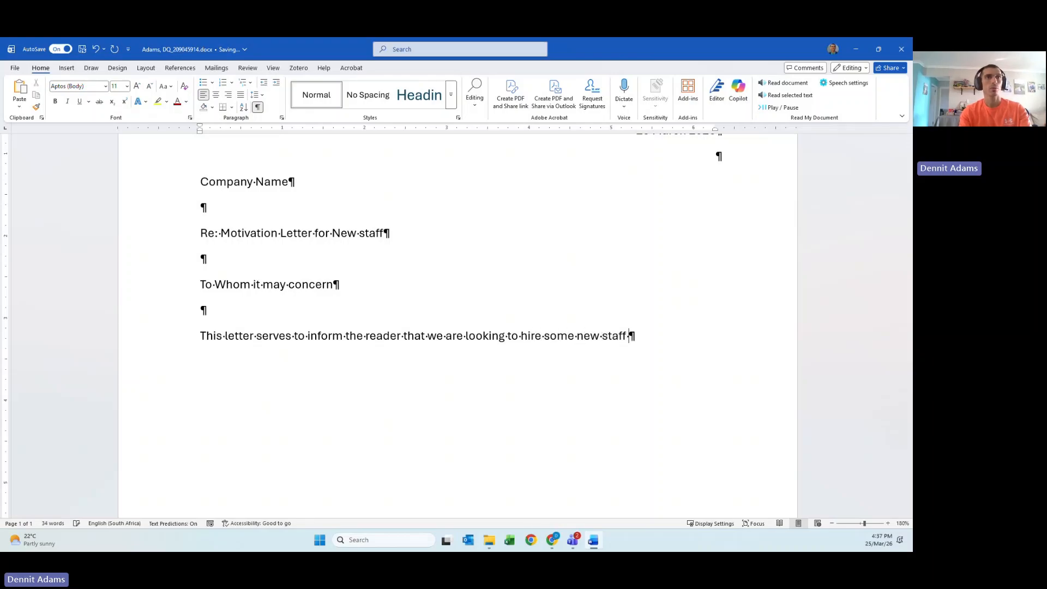
pyautogui.write(' for our ')
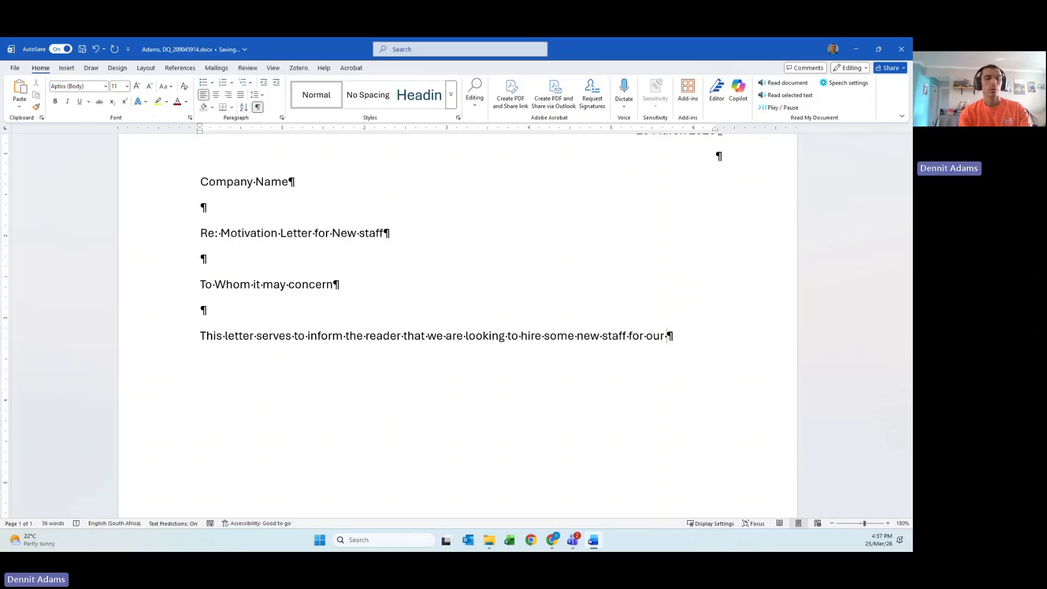
pyautogui.write('company.')
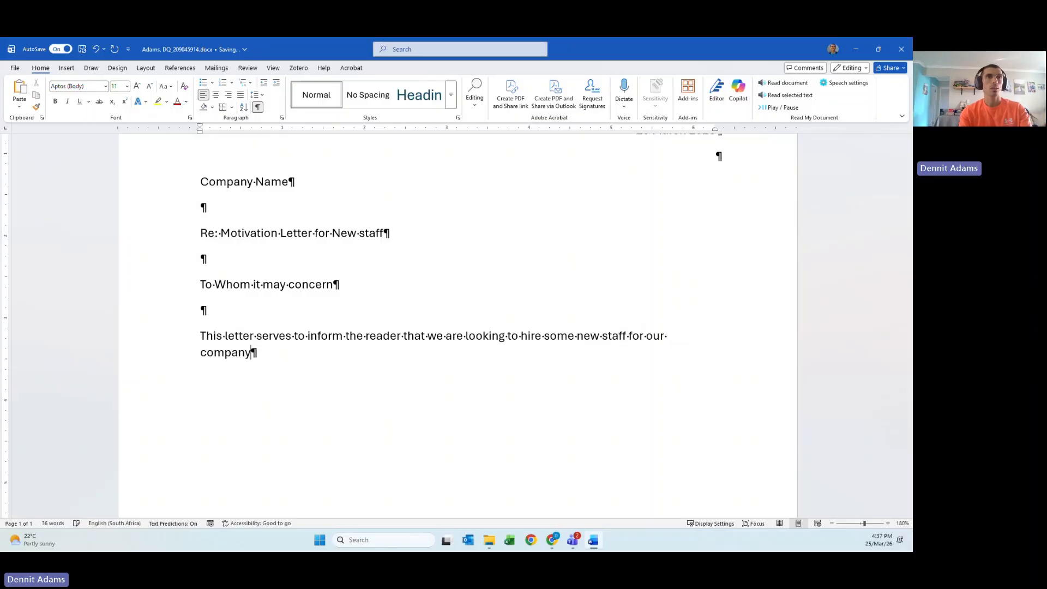
pyautogui.press('Return')
pyautogui.write('We')
pyautogui.press('BackSpace')
pyautogui.press('BackSpace')
pyautogui.press('BackSpace')
pyautogui.press('Return')
pyautogui.write('We are a st')
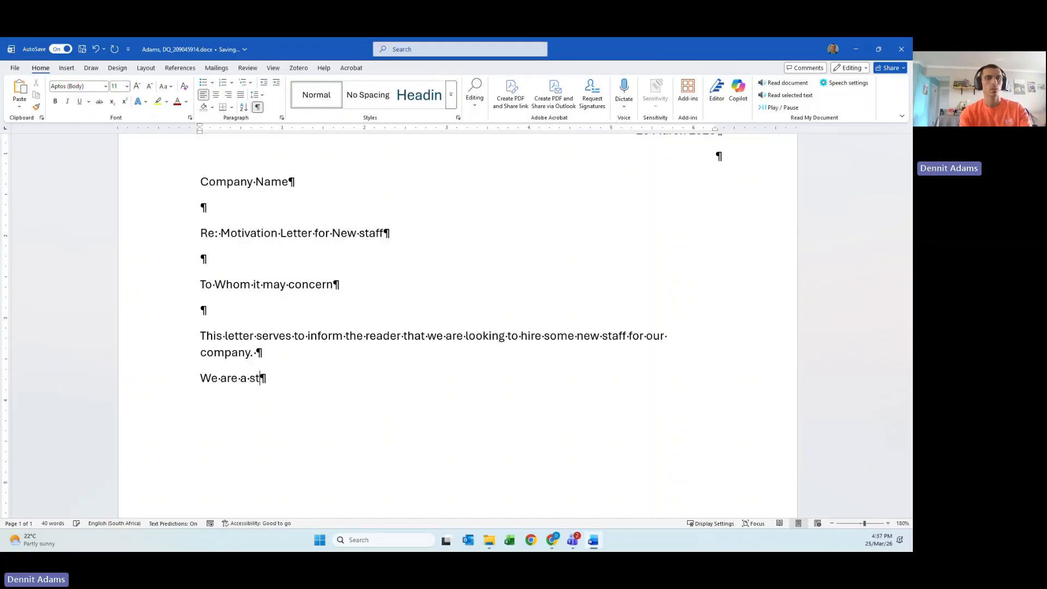
pyautogui.press('BackSpace')
pyautogui.press('BackSpace')
pyautogui.write('Tech ')
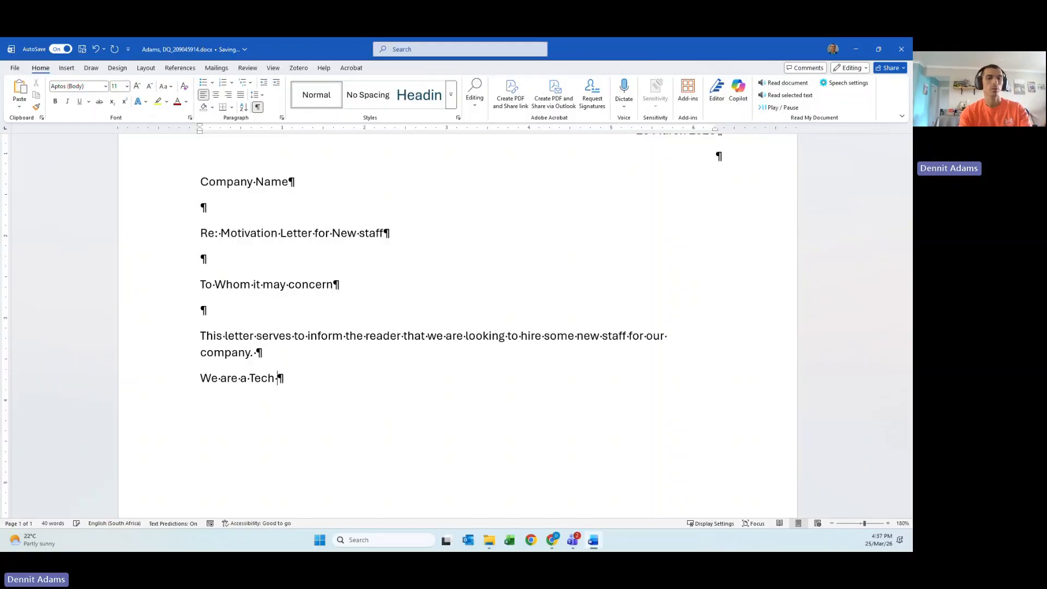
pyautogui.write('start up and ')
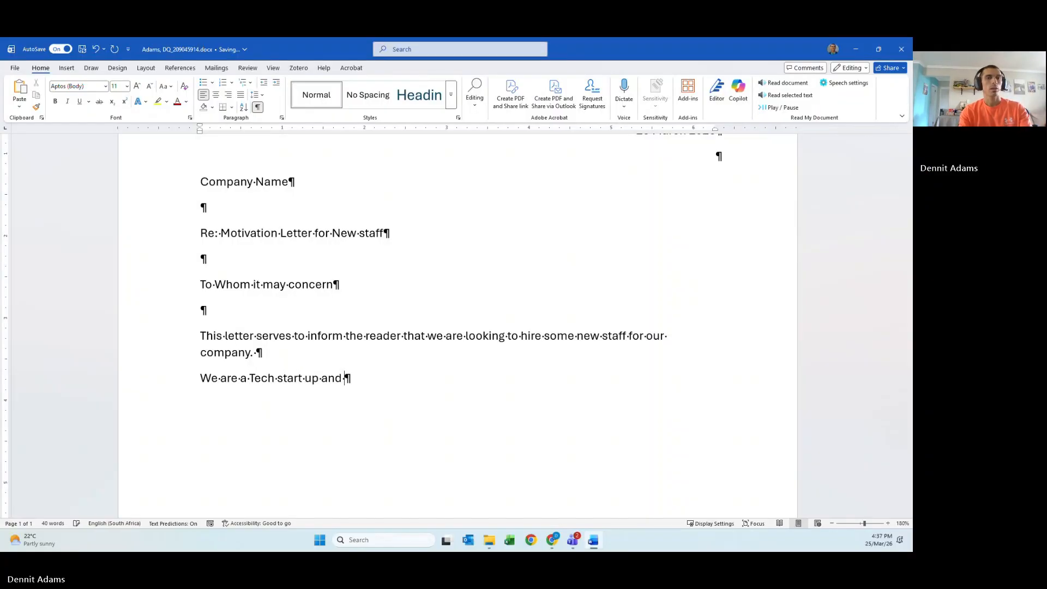
pyautogui.write('want to chang')
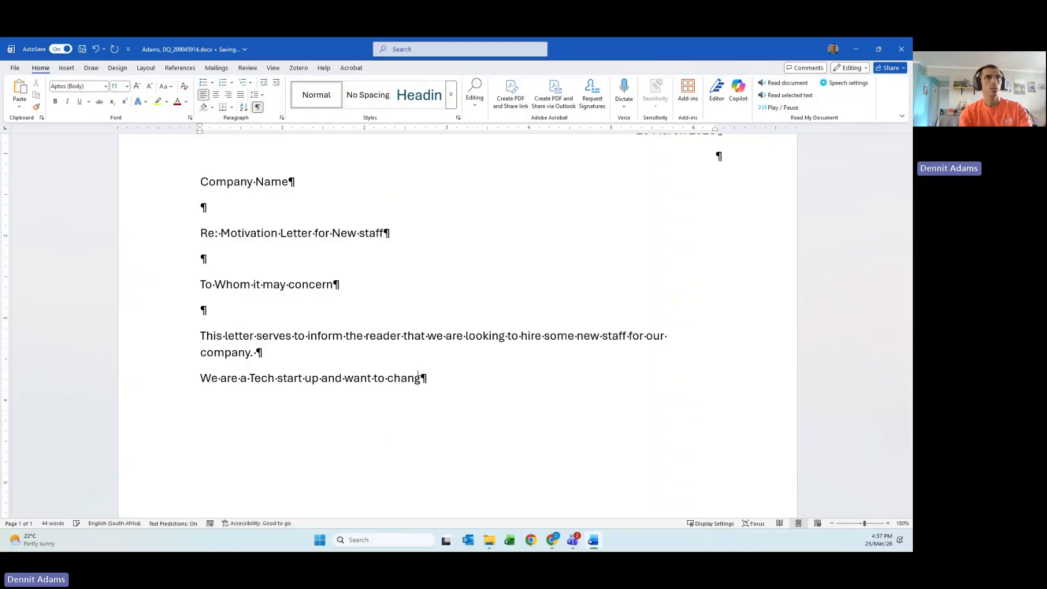
pyautogui.write('e the game')
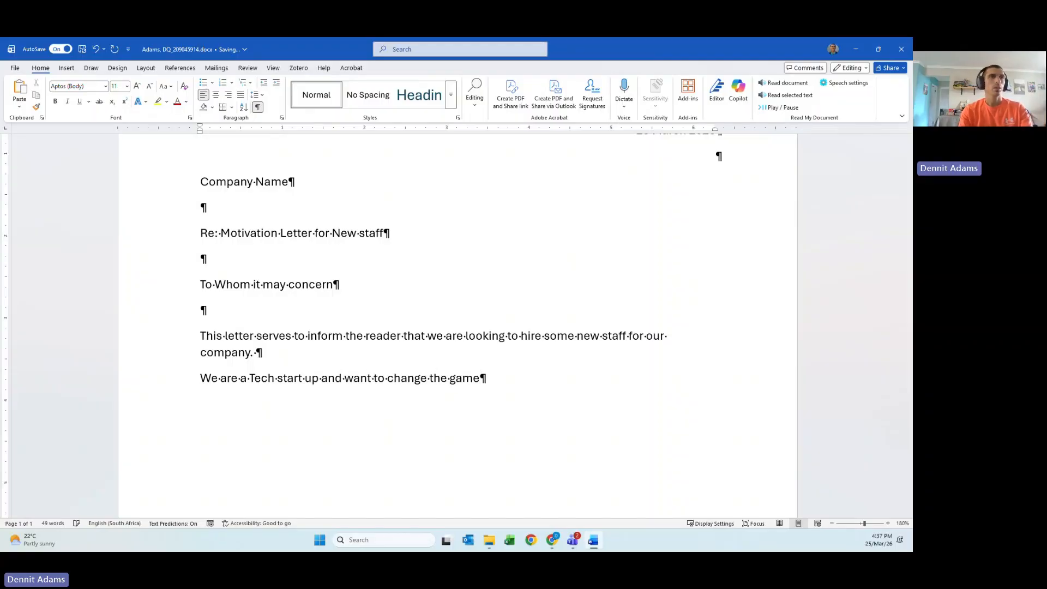
pyautogui.write('.')
pyautogui.press('Return')
pyautogui.press('Return')
pyautogui.scroll(-3, 147, 307)
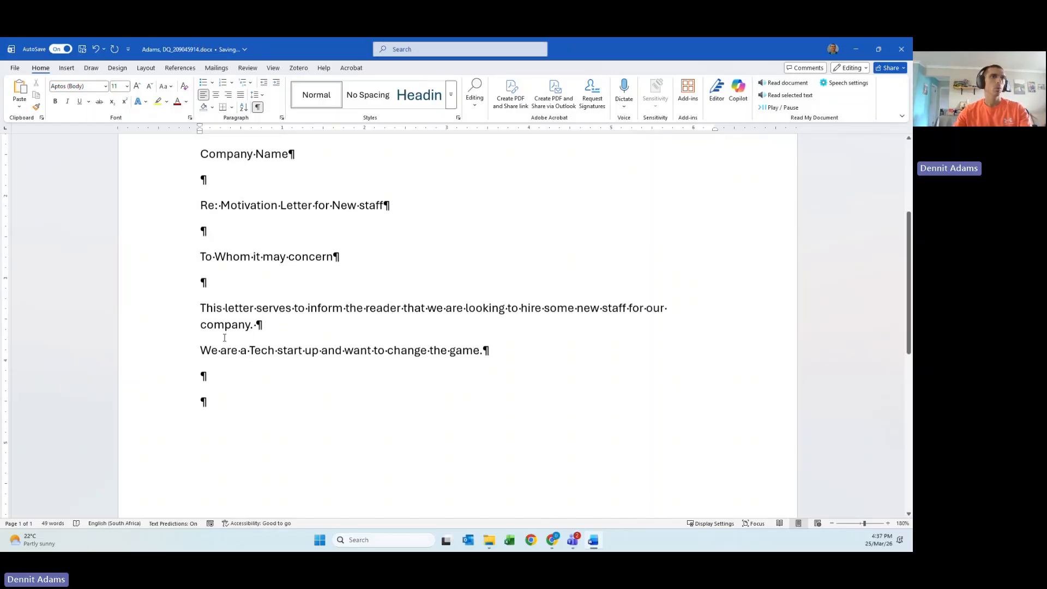
pyautogui.write('Kind regards')
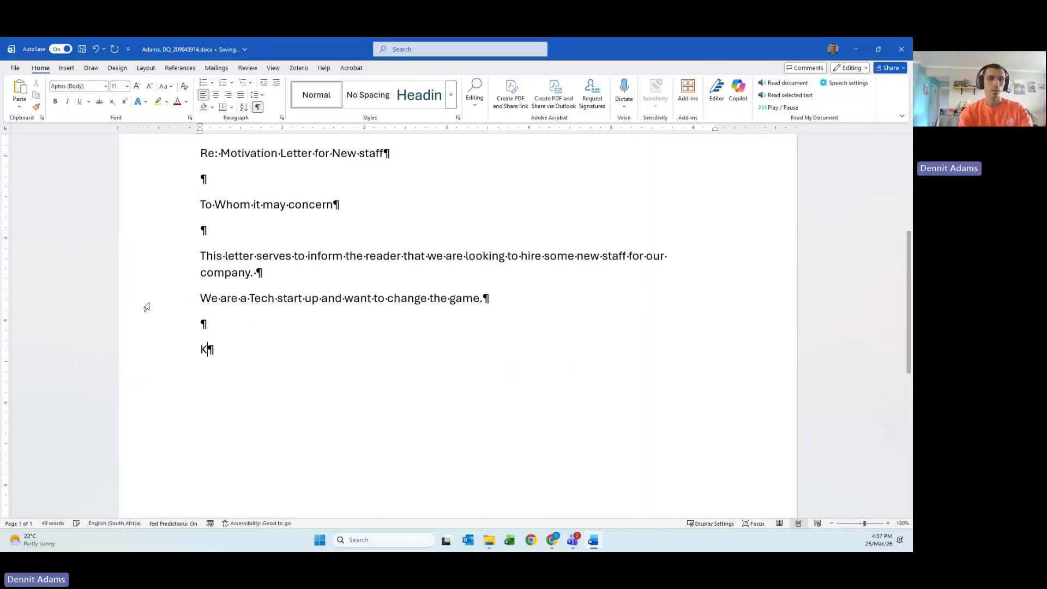
pyautogui.press('Return')
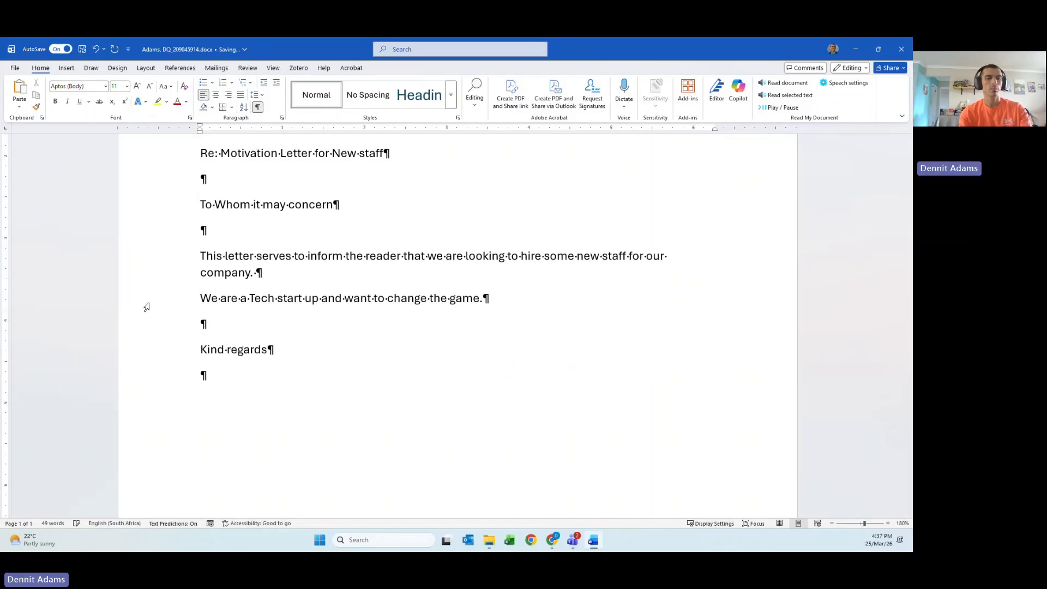
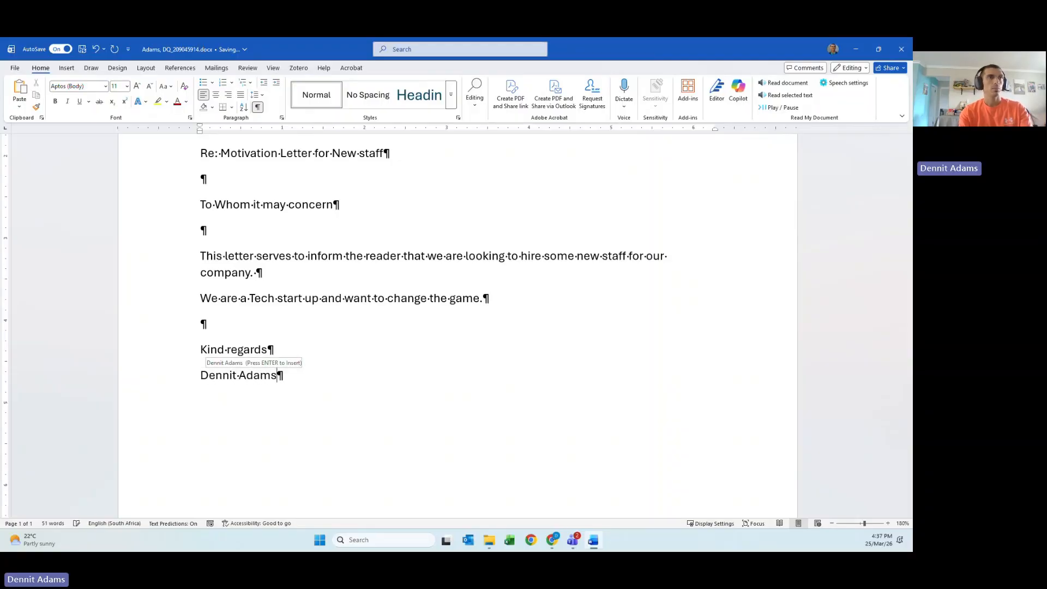
pyautogui.press('Return')
pyautogui.write('CEO')
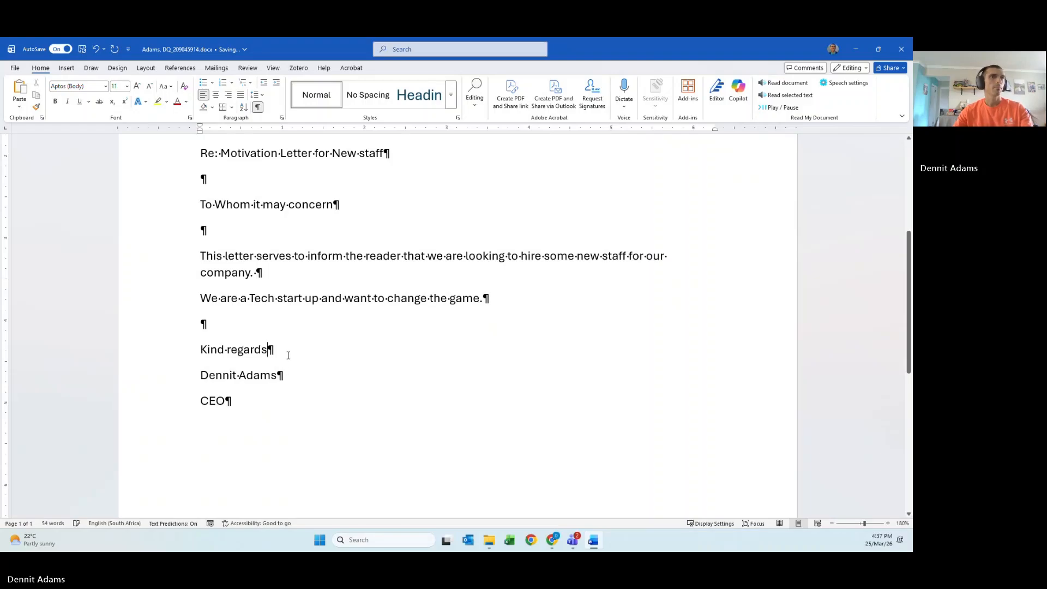
pyautogui.press('Return')
pyautogui.press('Return')
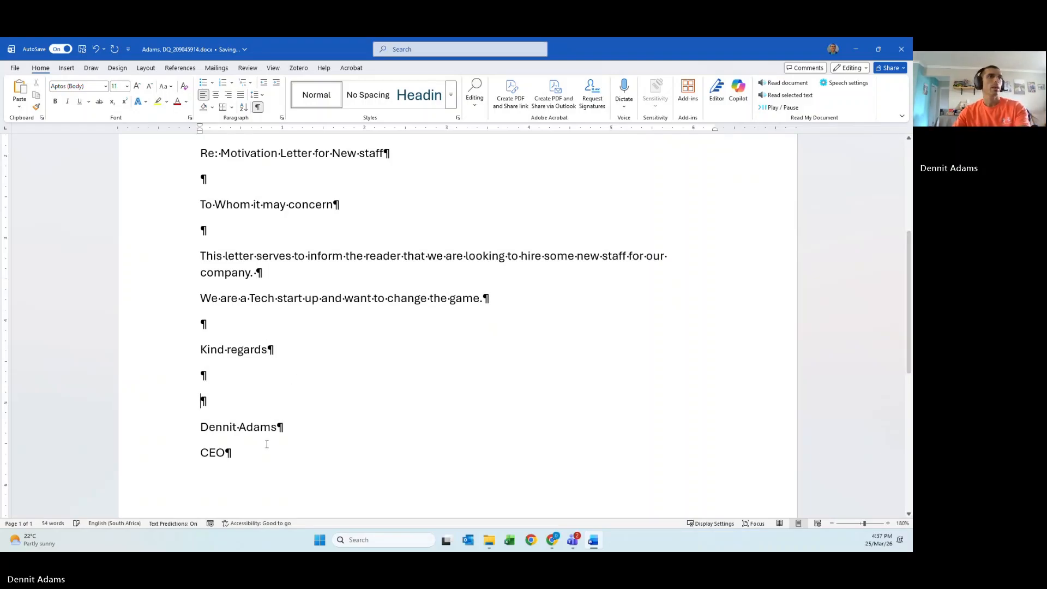
pyautogui.click(263, 468)
pyautogui.scroll(-2, 266, 466)
pyautogui.scroll(-1, 265, 466)
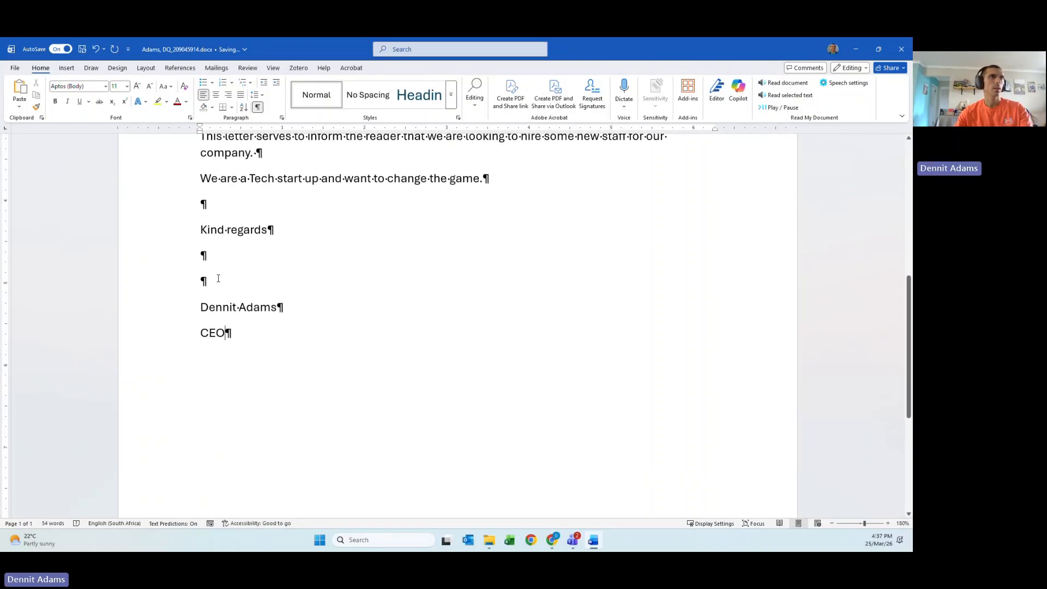
pyautogui.scroll(1, 272, 300)
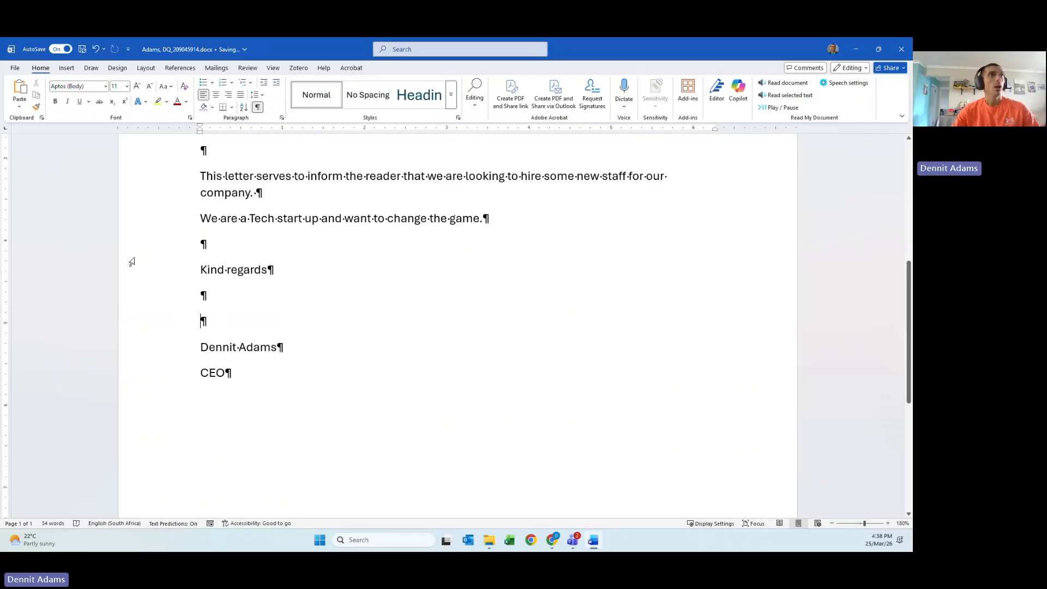
pyautogui.scroll(6, 132, 262)
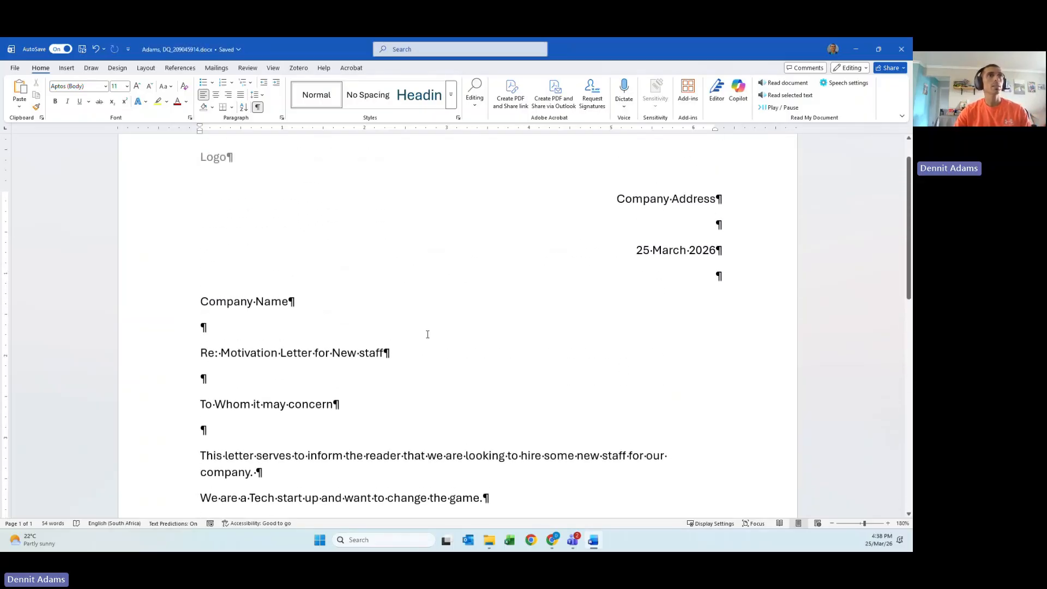
pyautogui.scroll(1, 431, 330)
pyautogui.scroll(-10, 490, 315)
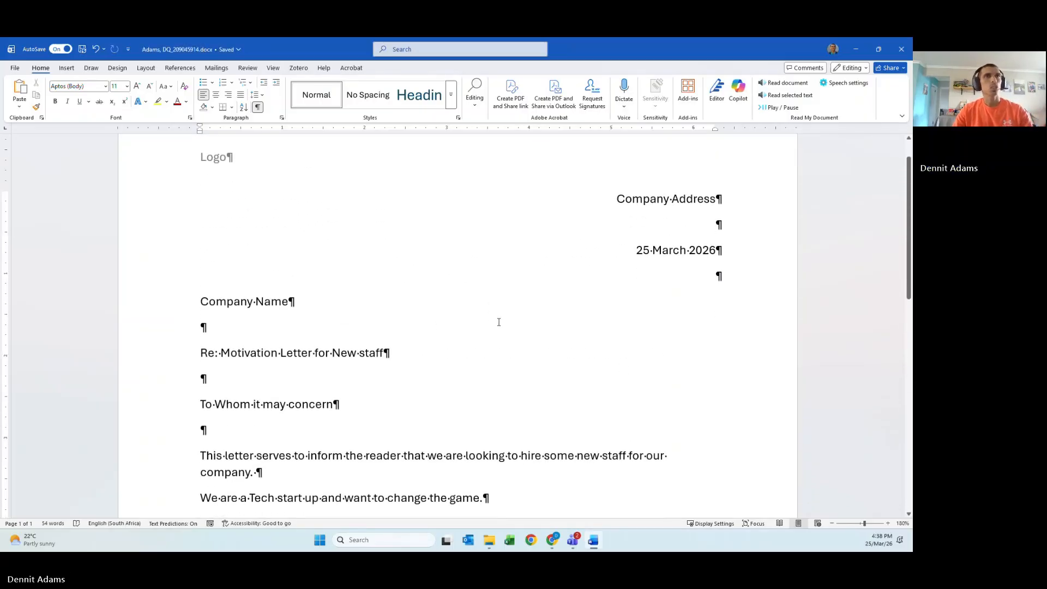
pyautogui.scroll(7, 356, 401)
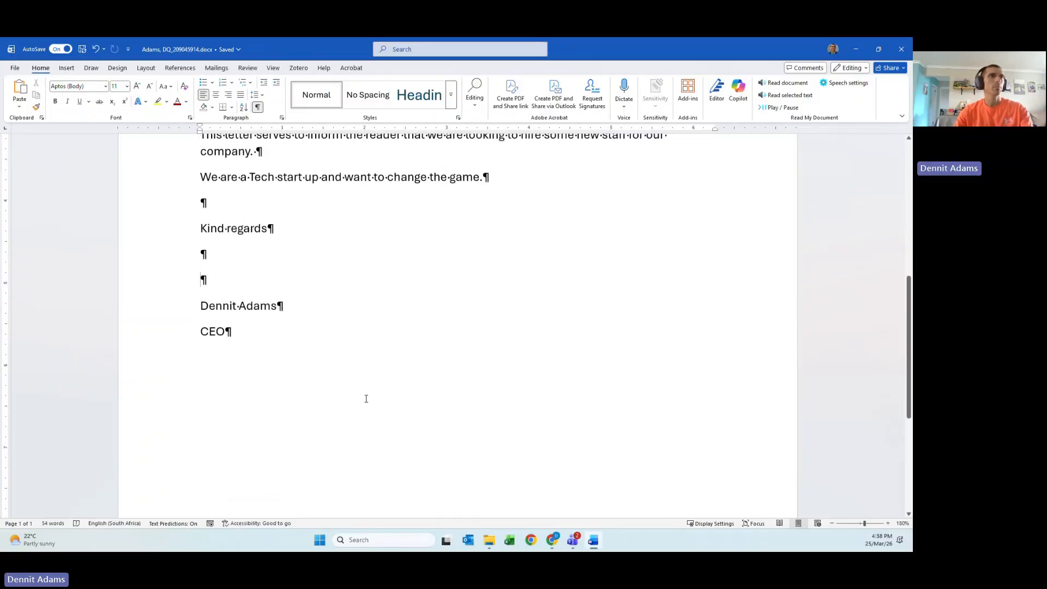
pyautogui.scroll(3, 383, 391)
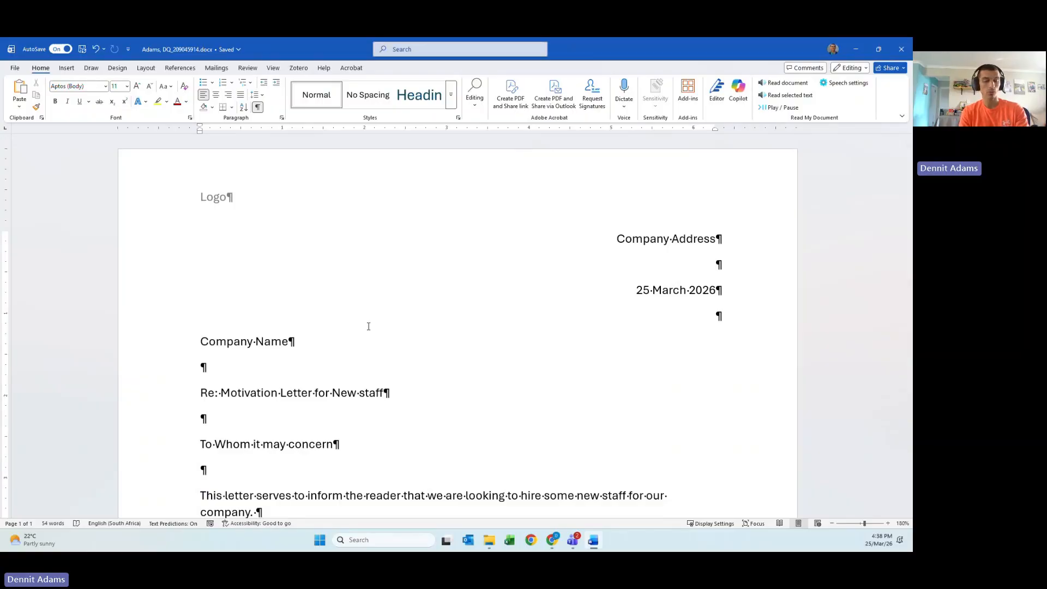
pyautogui.click(235, 200)
# - In the header, select the Logo line and start a Copilot-generated picture from Pictures
pyautogui.doubleClick(235, 199)
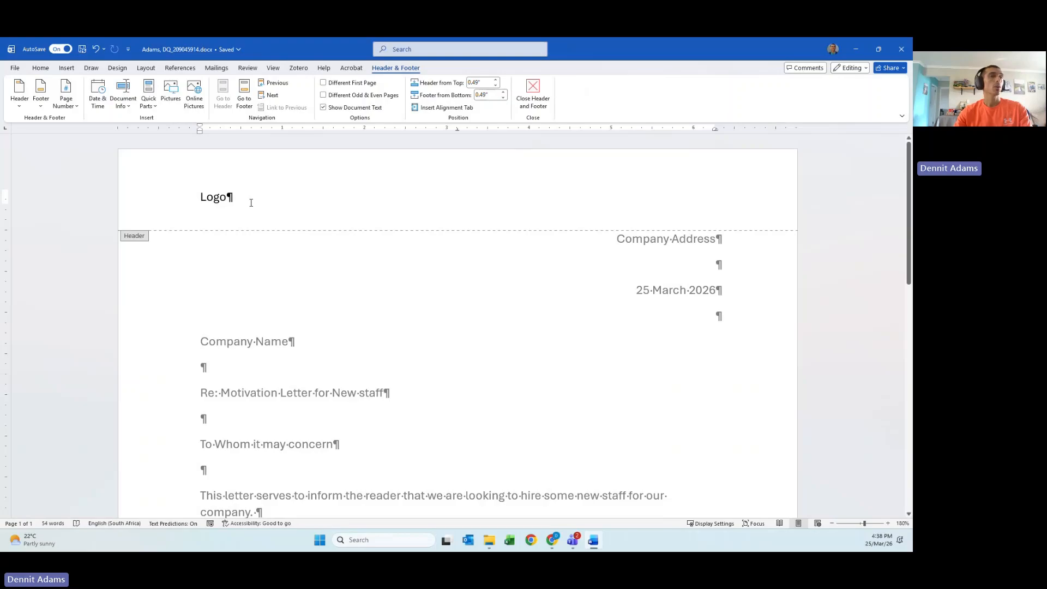
pyautogui.click(181, 207)
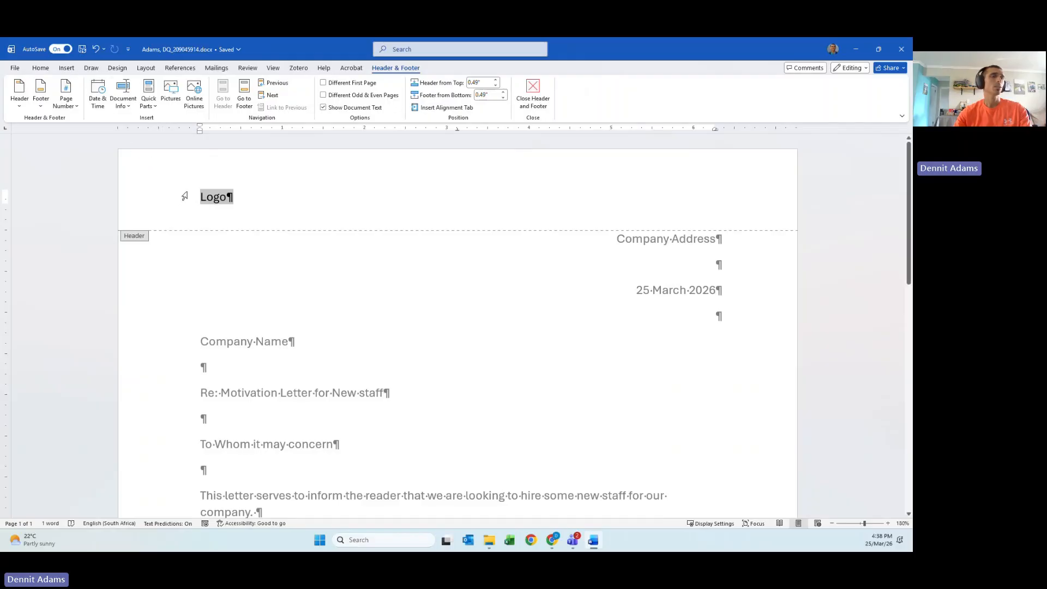
pyautogui.click(67, 69)
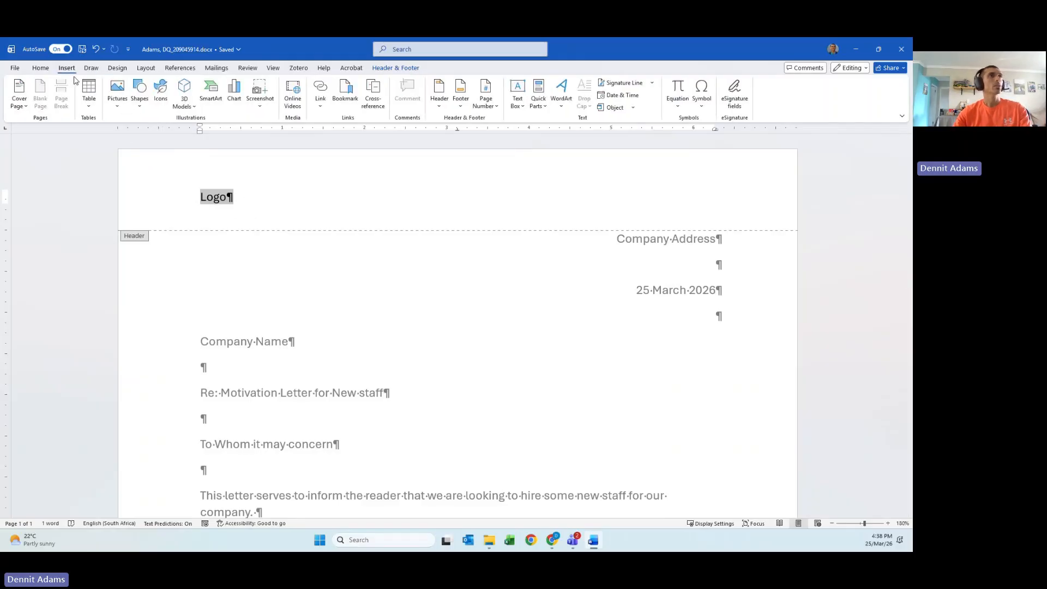
pyautogui.click(124, 109)
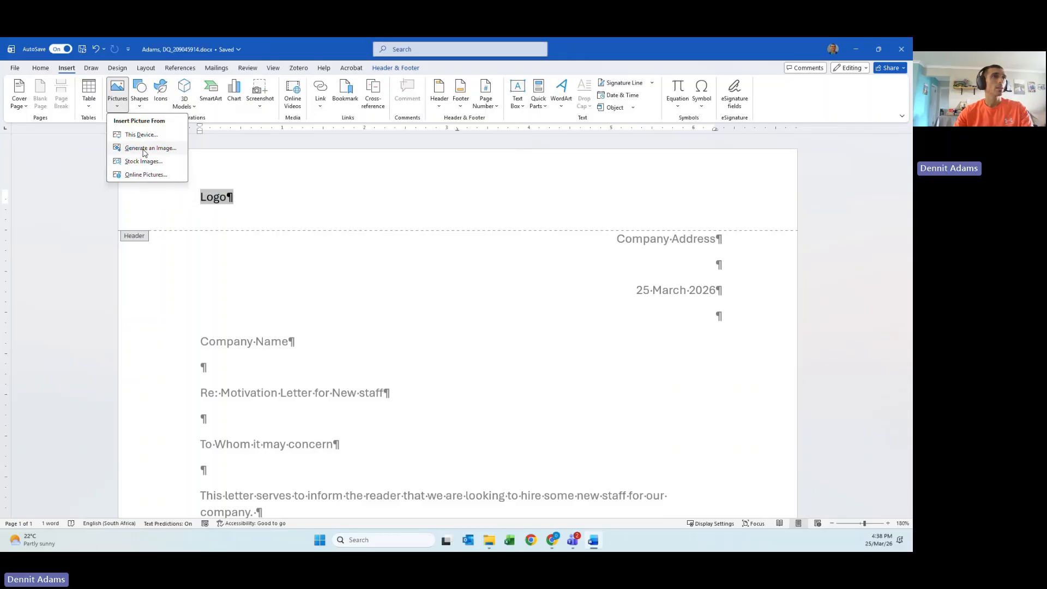
pyautogui.click(144, 153)
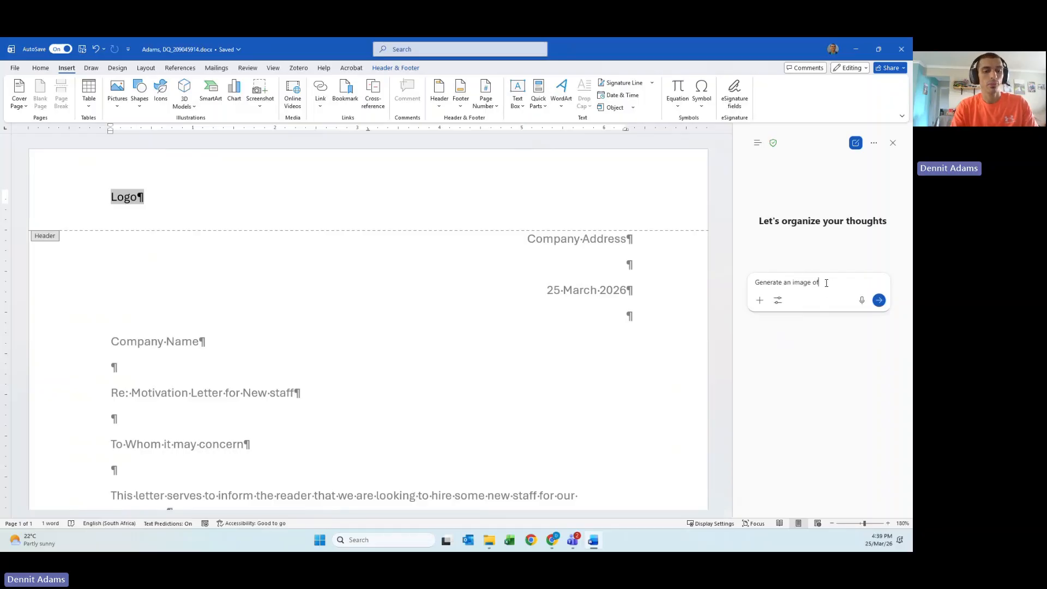
# - Ask Copilot to generate an image of 'a tech startup company logo'
pyautogui.write('a tech sta')
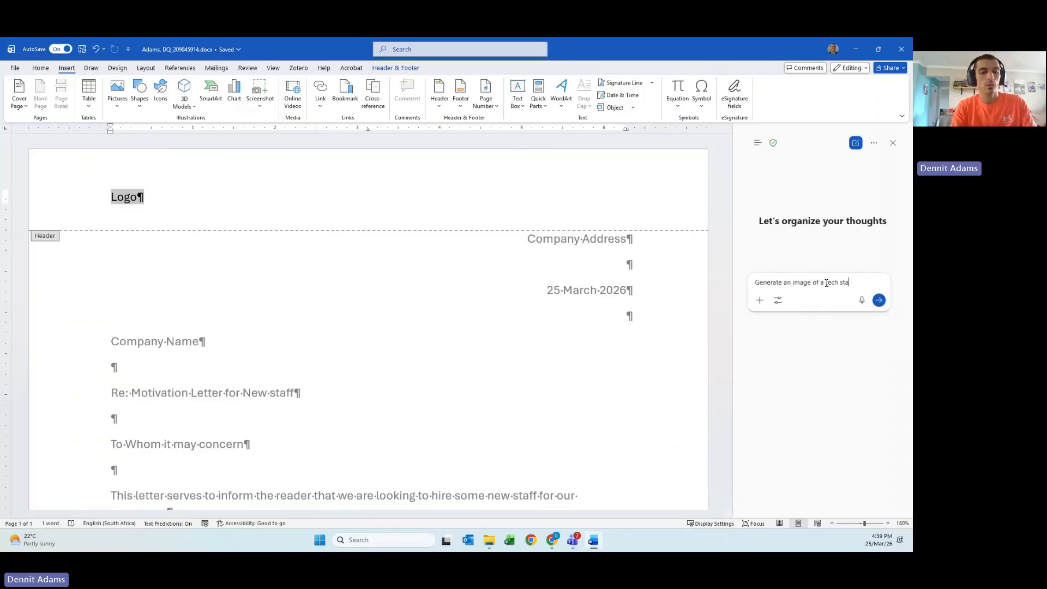
pyautogui.write('rtup compny')
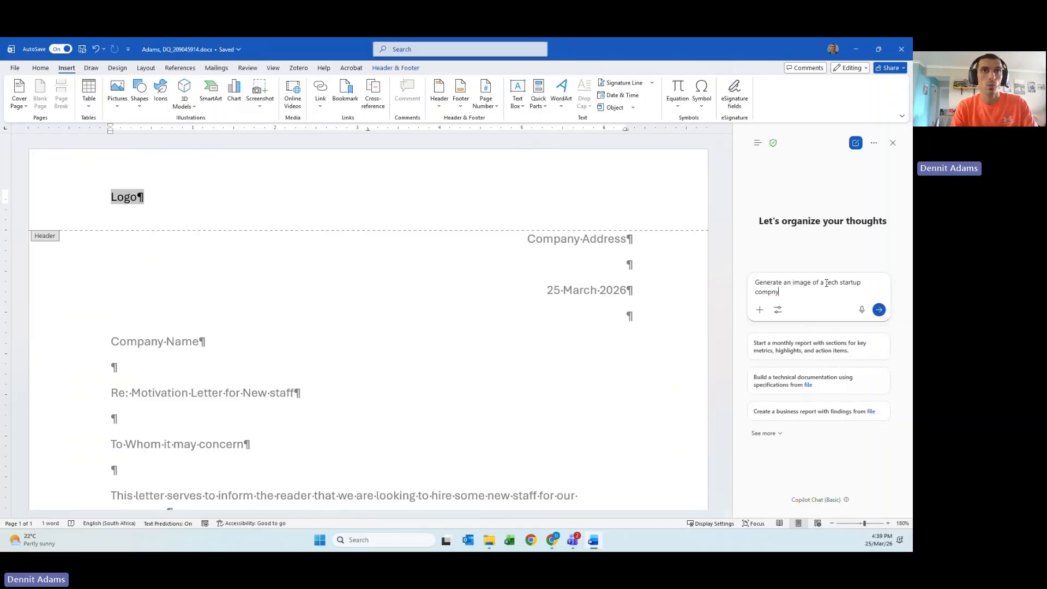
pyautogui.press('BackSpace')
pyautogui.press('BackSpace')
pyautogui.write('ny ')
pyautogui.write('y logo')
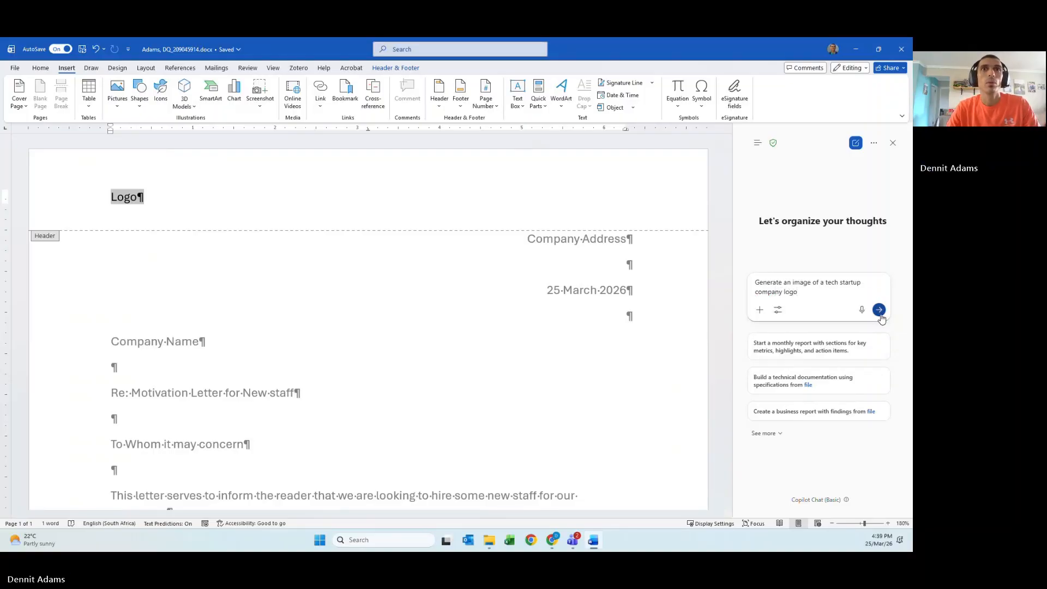
pyautogui.click(877, 309)
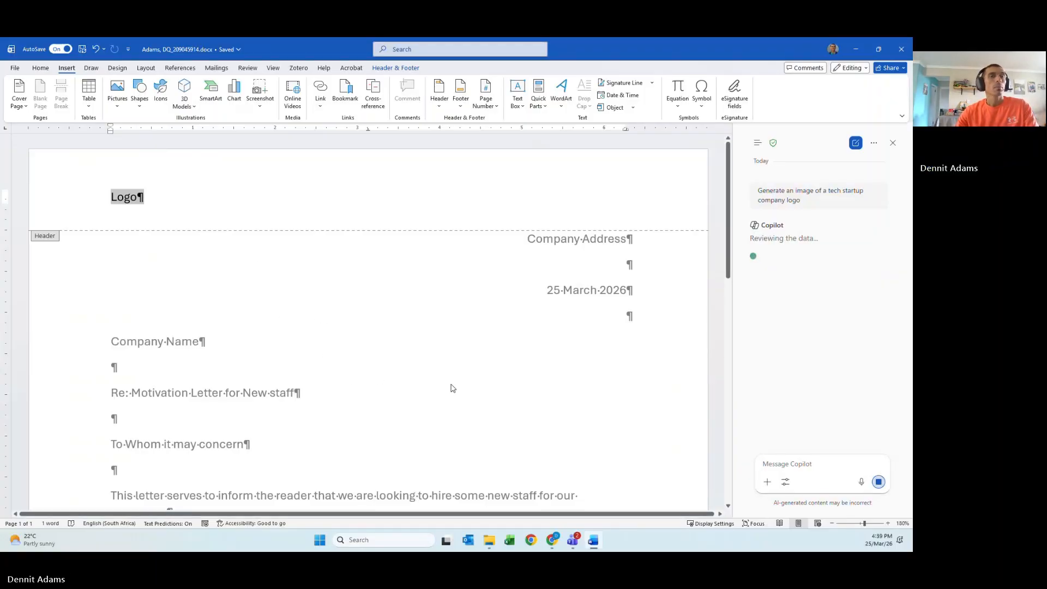
# - Leave the header and type 'Address Line 1, Suburb, Town' into the page footer
pyautogui.doubleClick(316, 355)
pyautogui.scroll(-1, 316, 355)
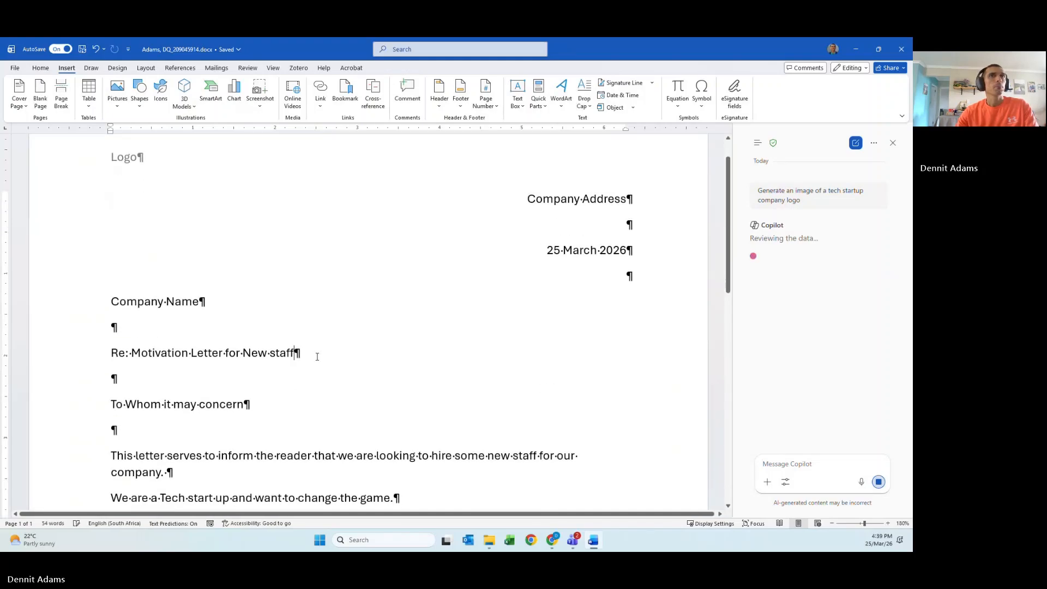
pyautogui.scroll(-5, 316, 356)
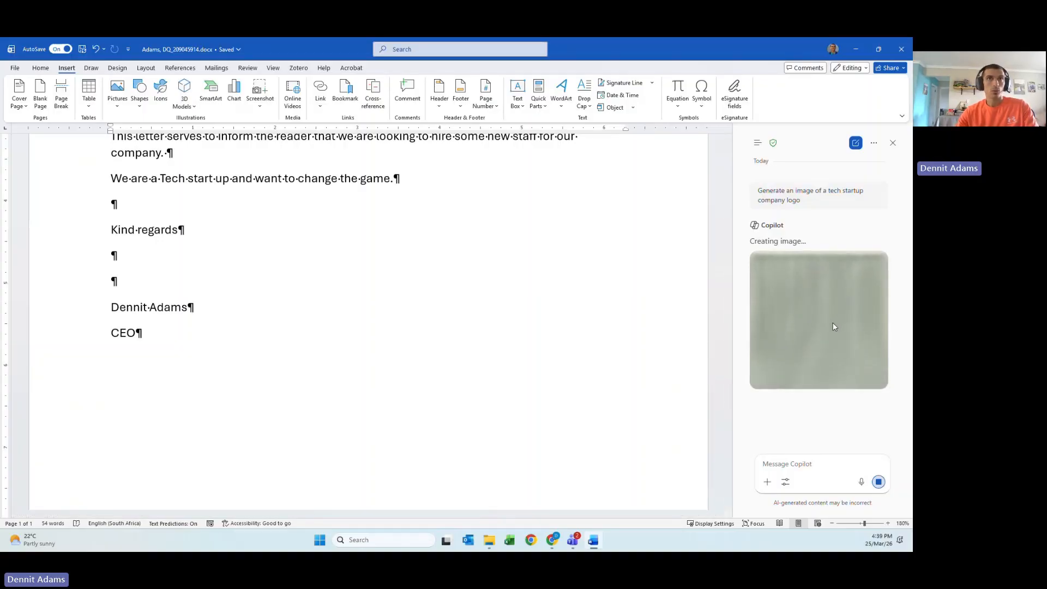
pyautogui.click(292, 419)
pyautogui.scroll(-1, 292, 419)
pyautogui.scroll(-5, 292, 419)
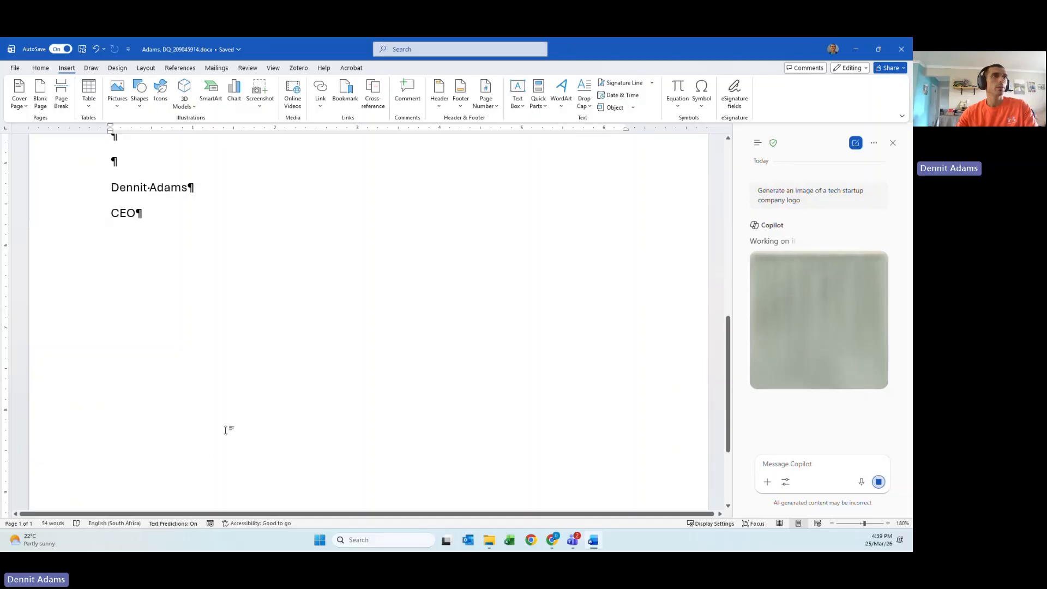
pyautogui.doubleClick(168, 462)
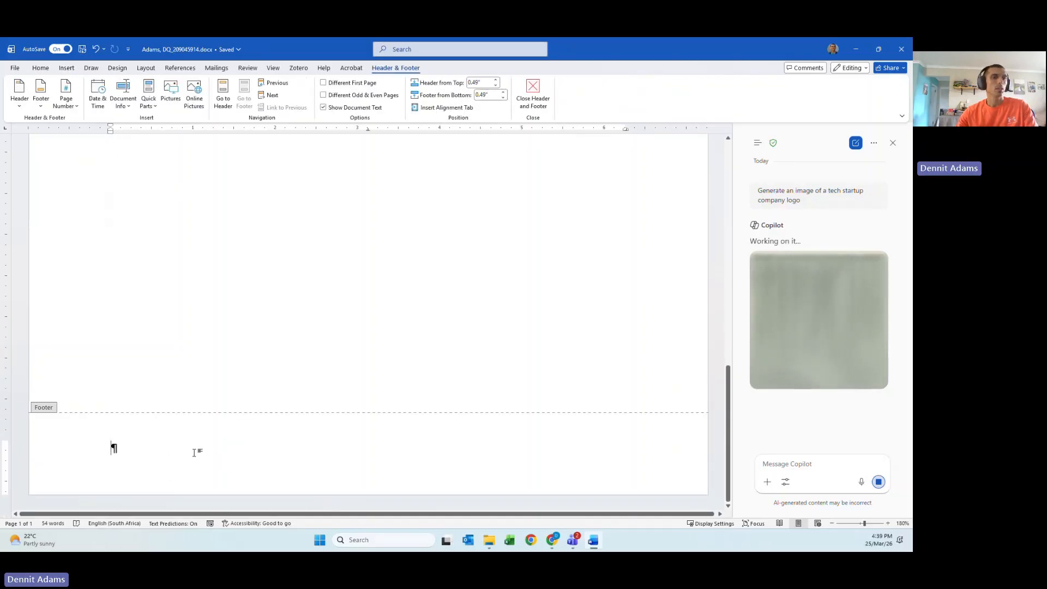
pyautogui.write('Addre')
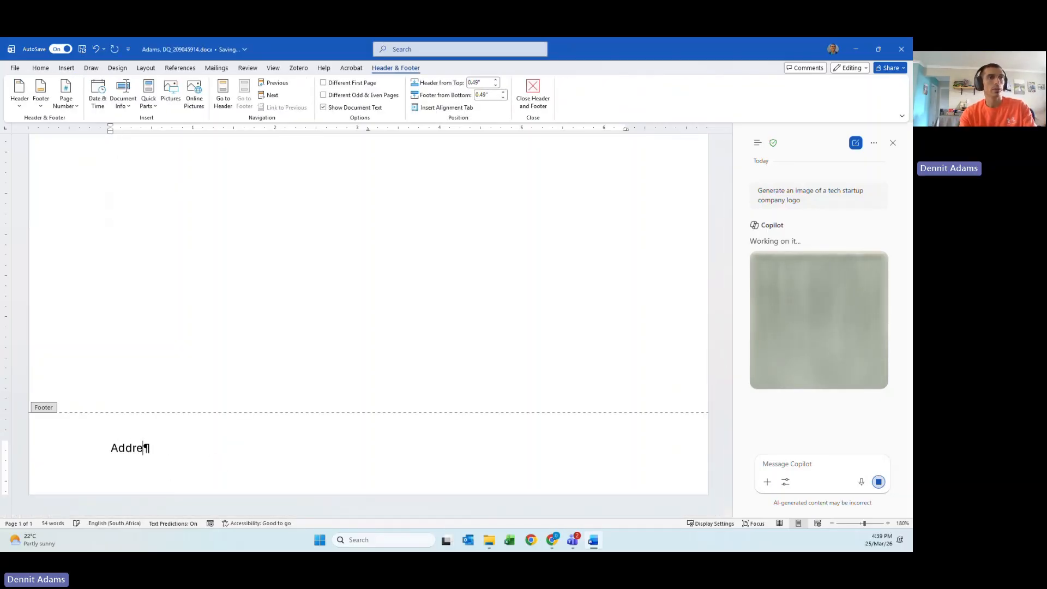
pyautogui.write('ss Line 1,')
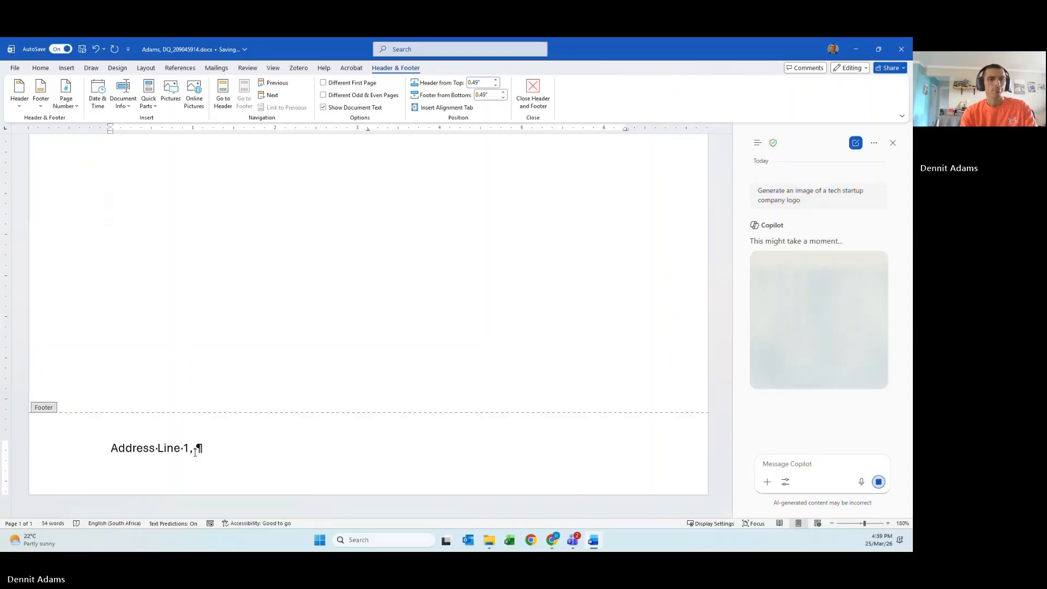
pyautogui.write(' Suburb,')
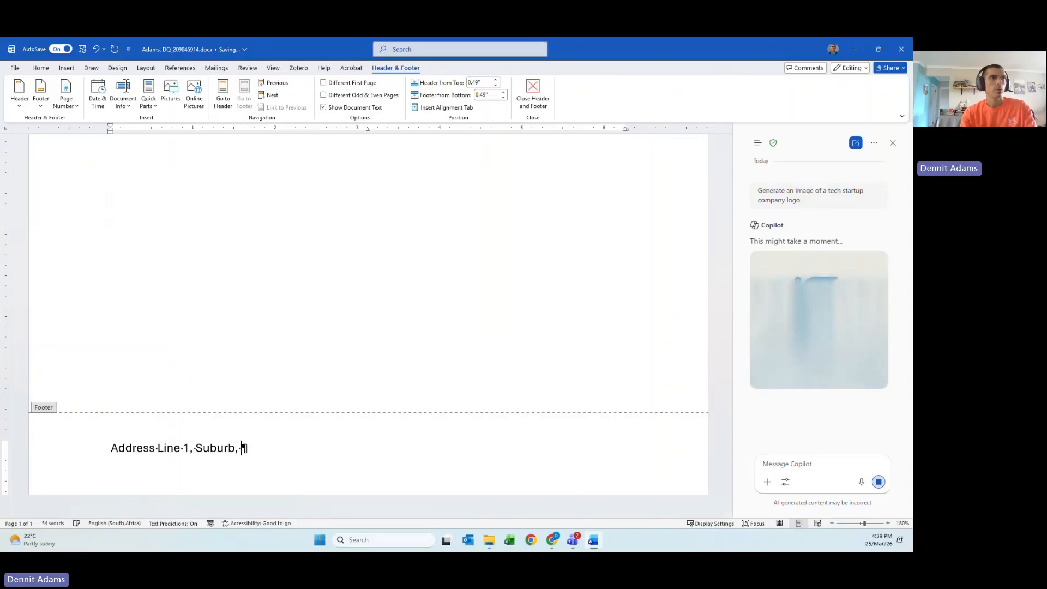
pyautogui.write(' Town')
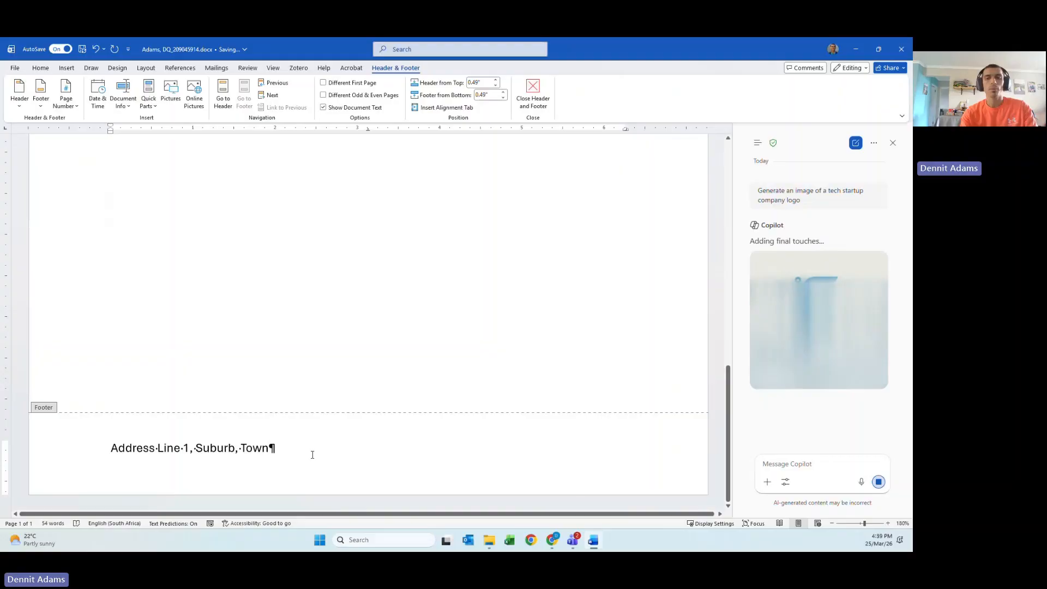
pyautogui.press('BackSpace')
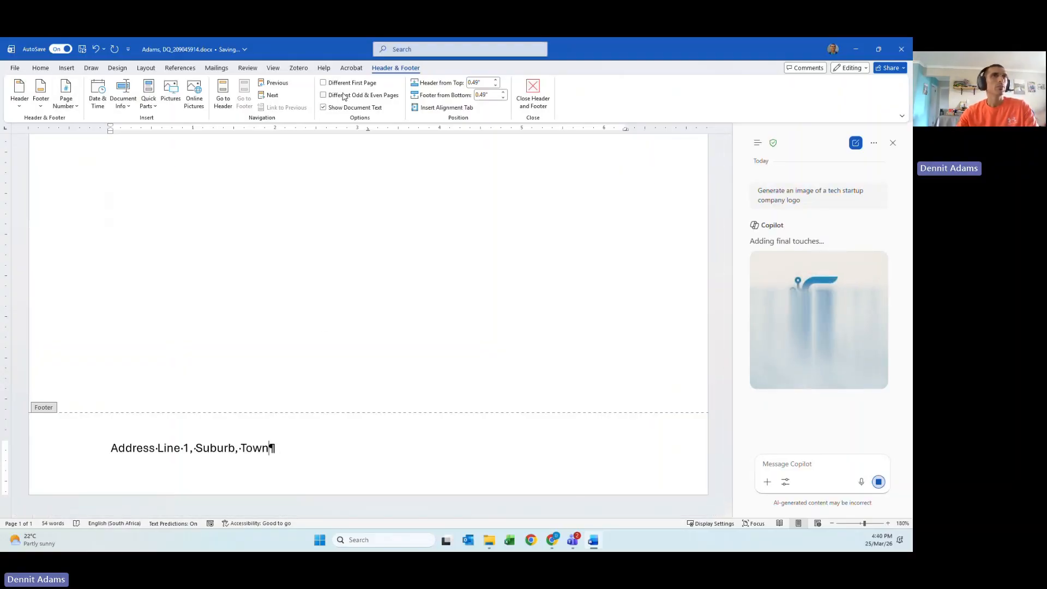
# - Open the Footer menu and browse the built-in footer designs
pyautogui.click(40, 102)
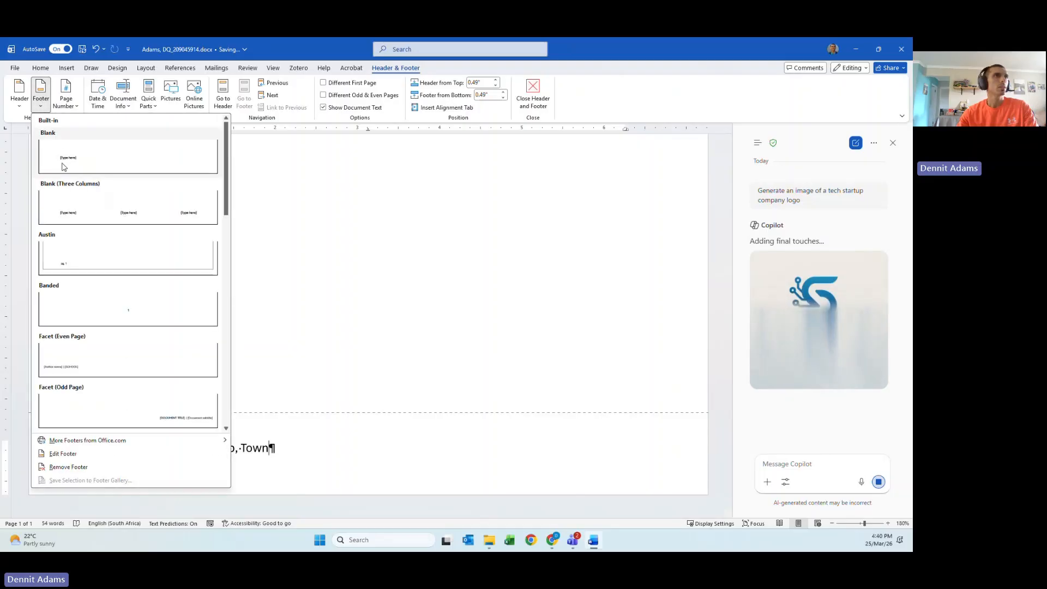
pyautogui.scroll(-3, 156, 326)
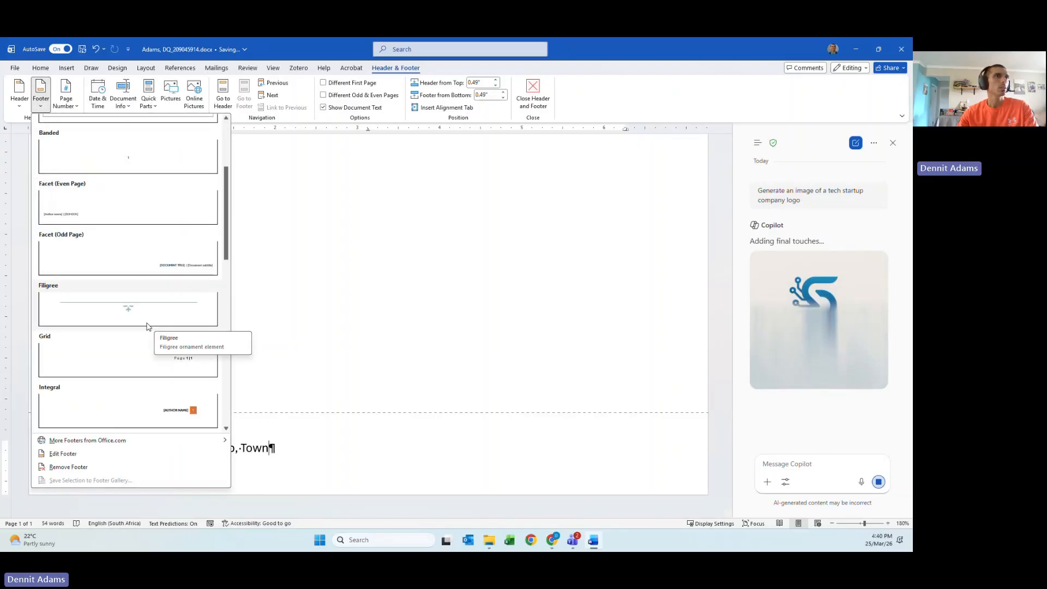
pyautogui.scroll(-3, 139, 354)
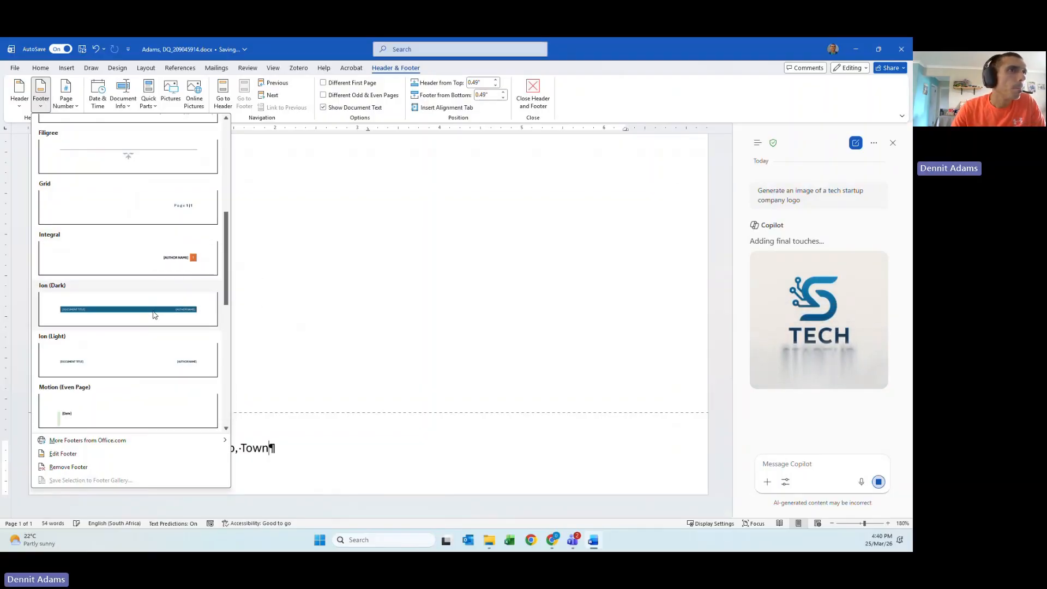
pyautogui.scroll(-8, 154, 315)
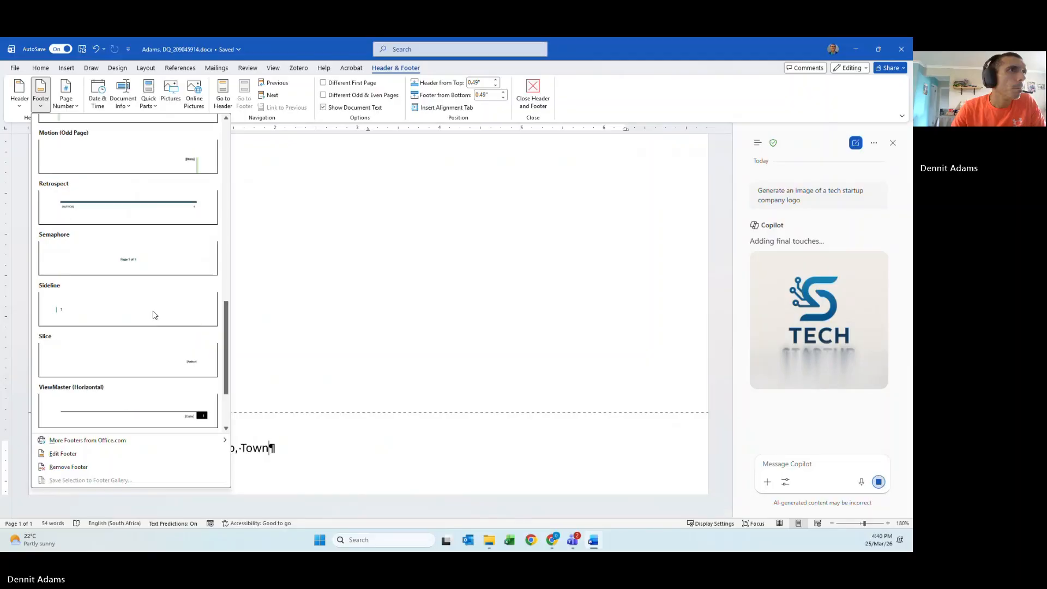
pyautogui.scroll(10, 154, 315)
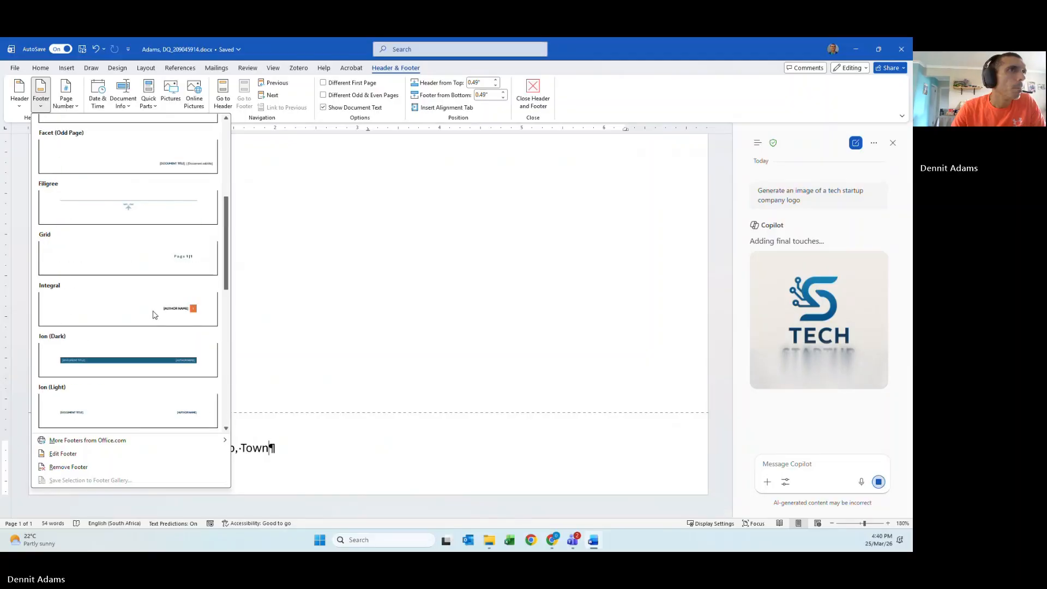
pyautogui.scroll(3, 161, 343)
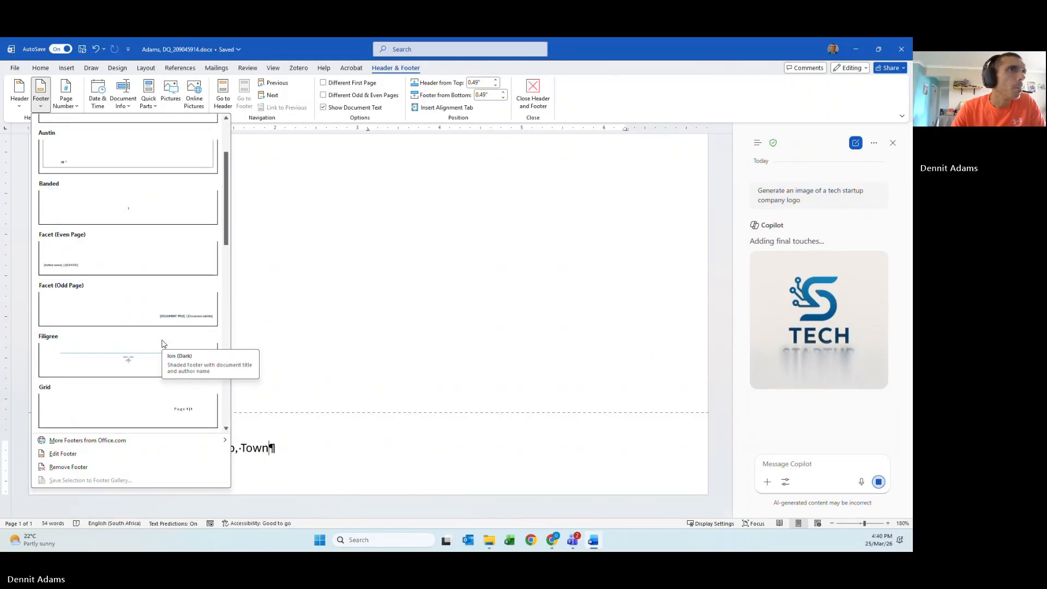
# - Insert a built-in footer design and set its title to 'OFFICIAL COMPANY LETTER'
pyautogui.click(167, 325)
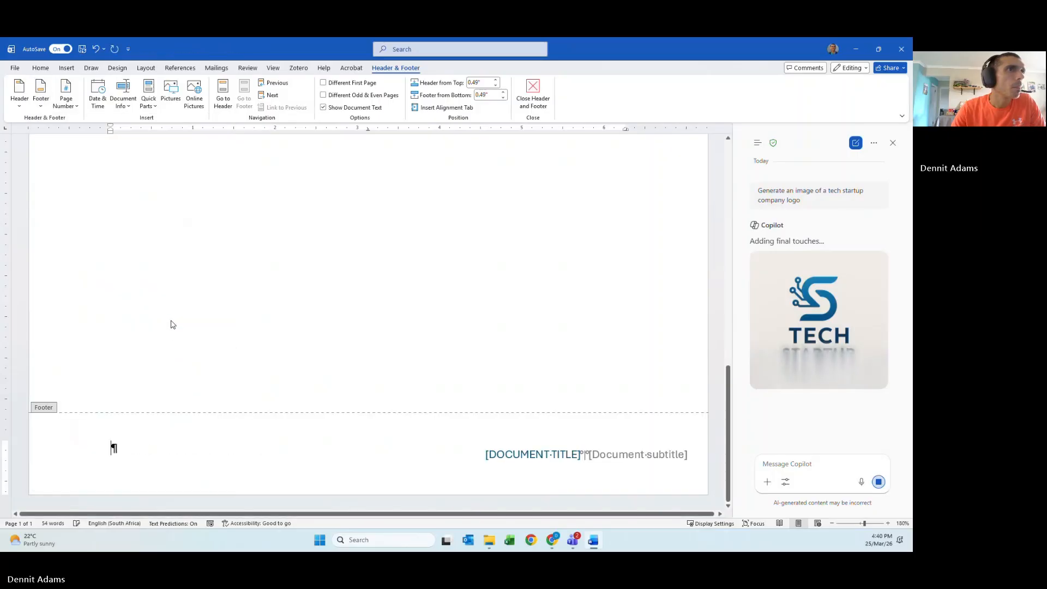
pyautogui.click(561, 456)
pyautogui.press('BackSpace')
pyautogui.press('BackSpace')
pyautogui.press('BackSpace')
pyautogui.press('BackSpace')
pyautogui.press('BackSpace')
pyautogui.press('BackSpace')
pyautogui.press('BackSpace')
pyautogui.press('BackSpace')
pyautogui.press('BackSpace')
pyautogui.press('BackSpace')
pyautogui.press('BackSpace')
pyautogui.press('BackSpace')
pyautogui.press('BackSpace')
pyautogui.press('BackSpace')
pyautogui.press('BackSpace')
pyautogui.press('BackSpace')
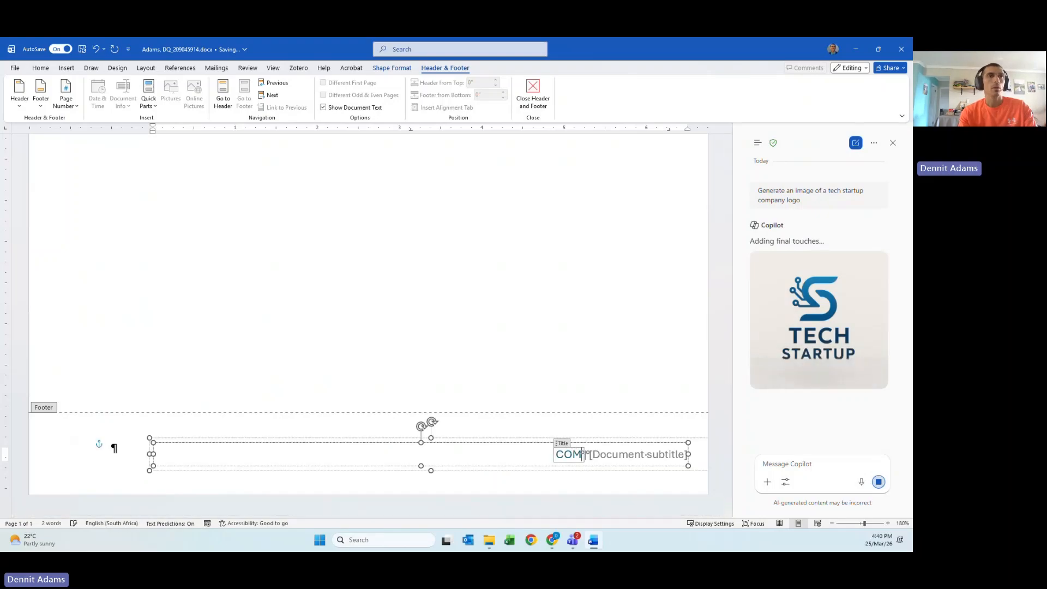
pyautogui.write('ICIAL COMPANY')
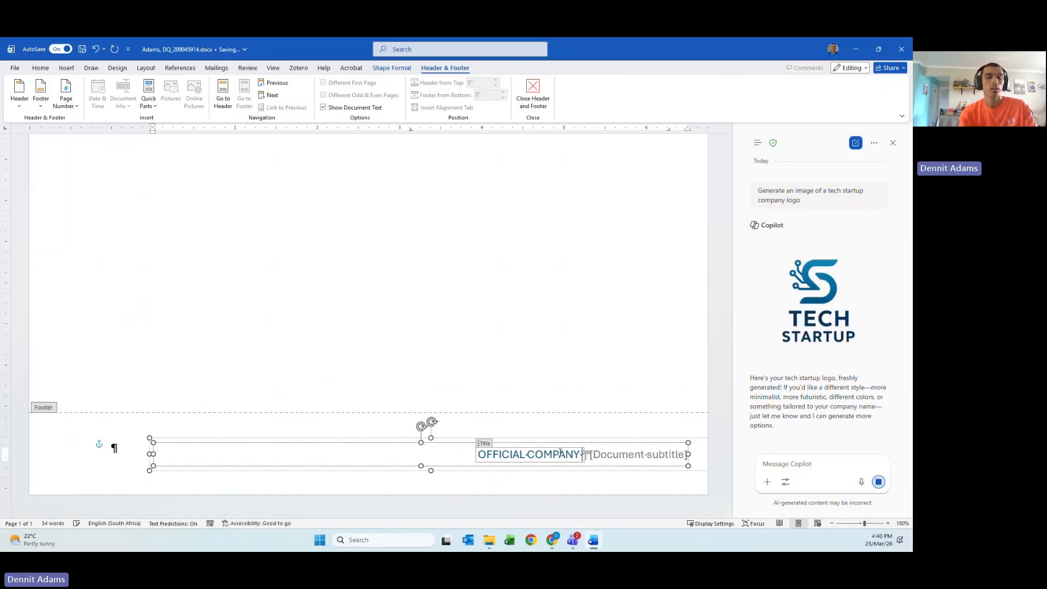
pyautogui.write(' LETTER')
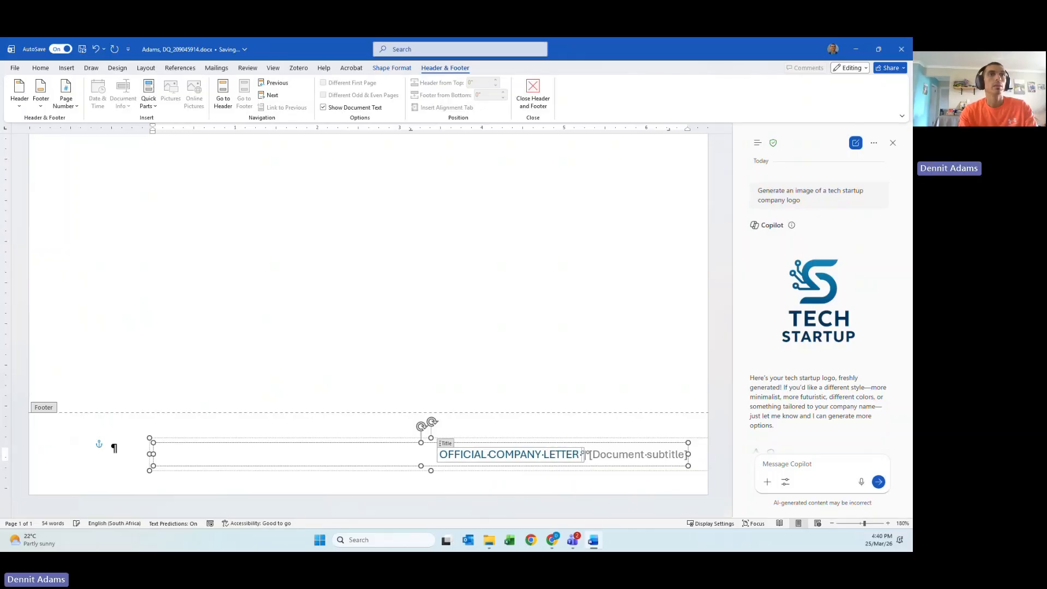
pyautogui.press('BackSpace')
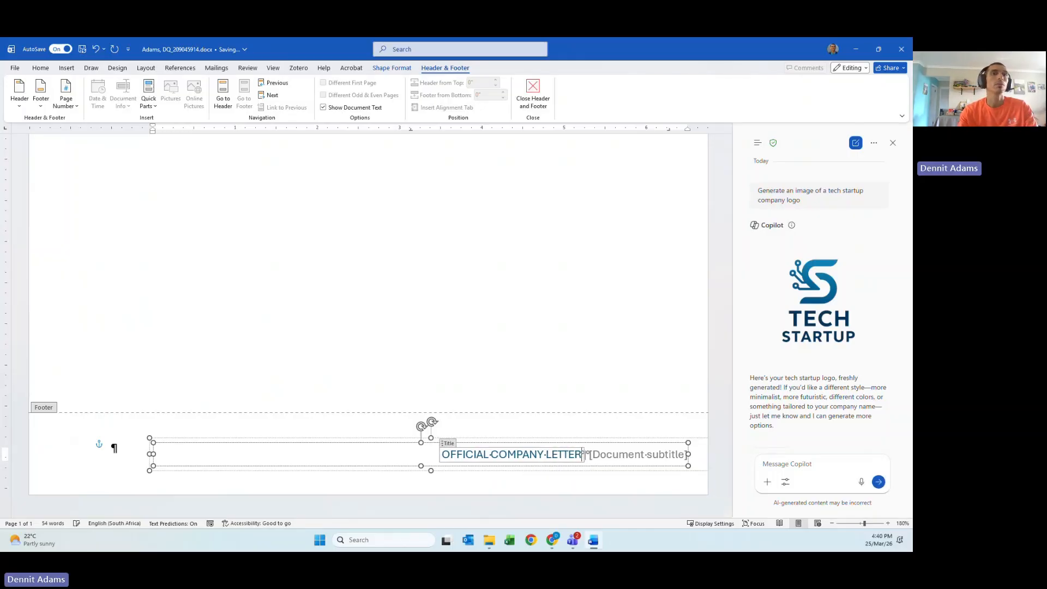
# - Replace the footer subtitle placeholder with 'address line 1, Suburb, Yown'
pyautogui.click(613, 456)
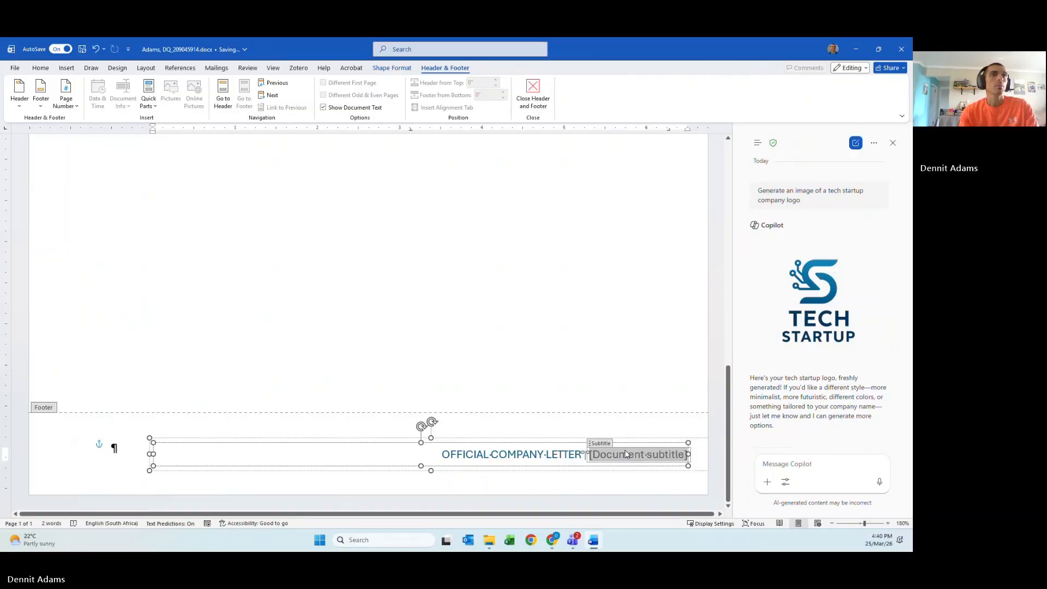
pyautogui.write('address')
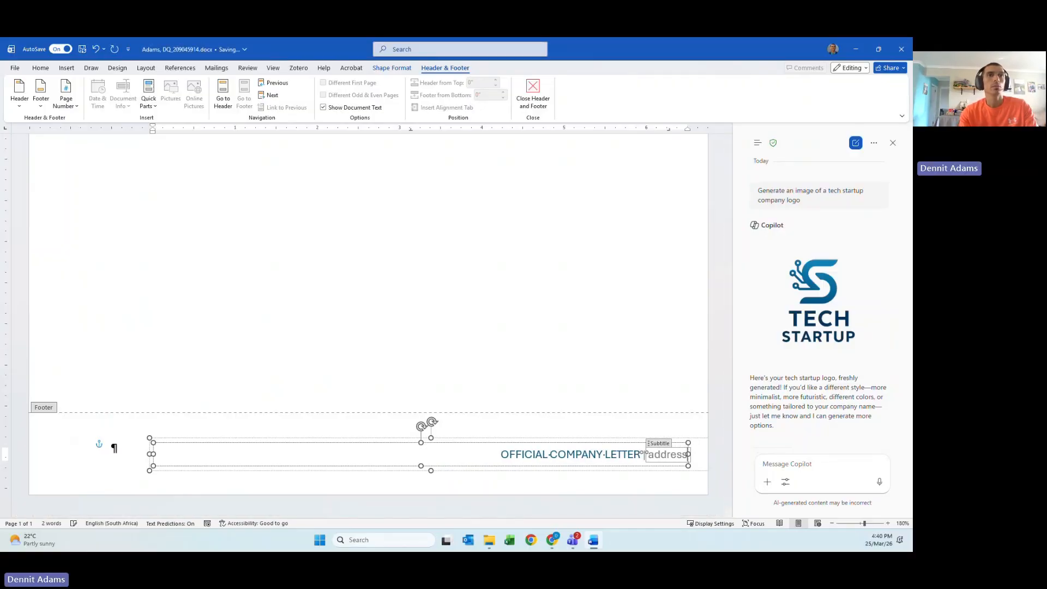
pyautogui.write(' line 1')
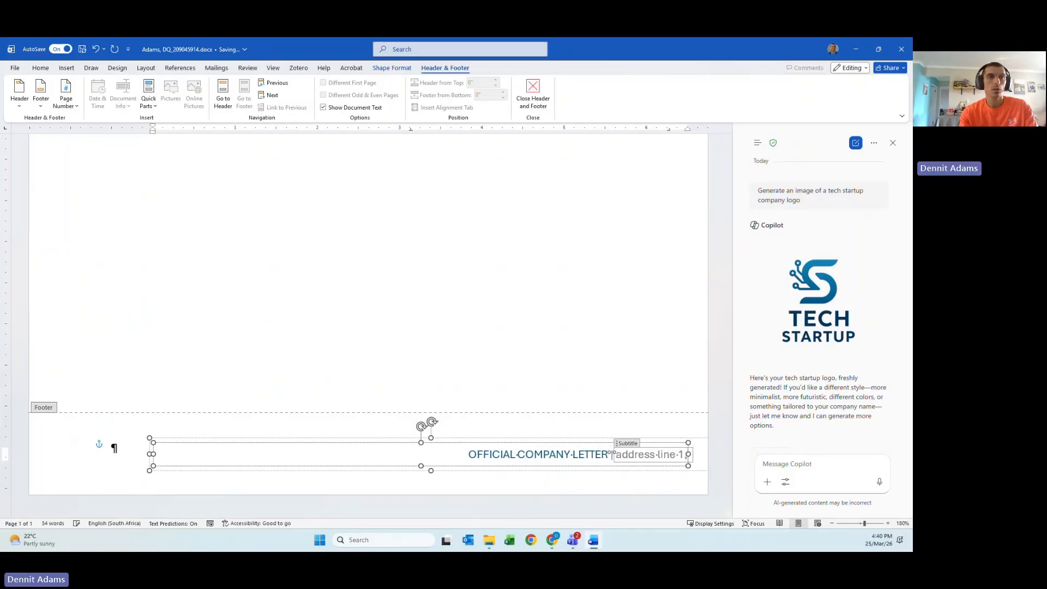
pyautogui.write(', Suburb')
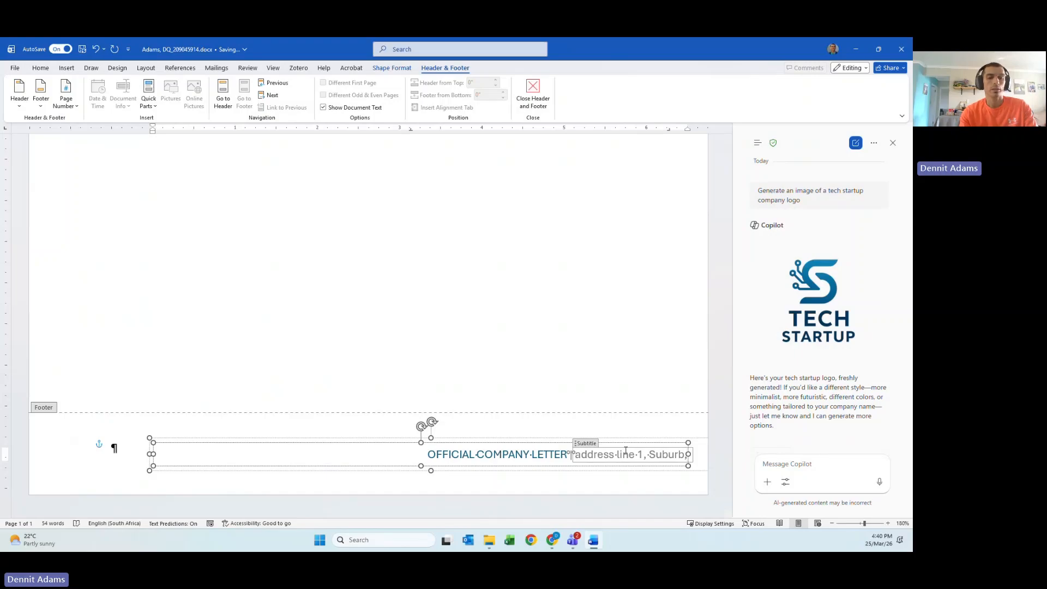
pyautogui.write(', Y')
pyautogui.write('own')
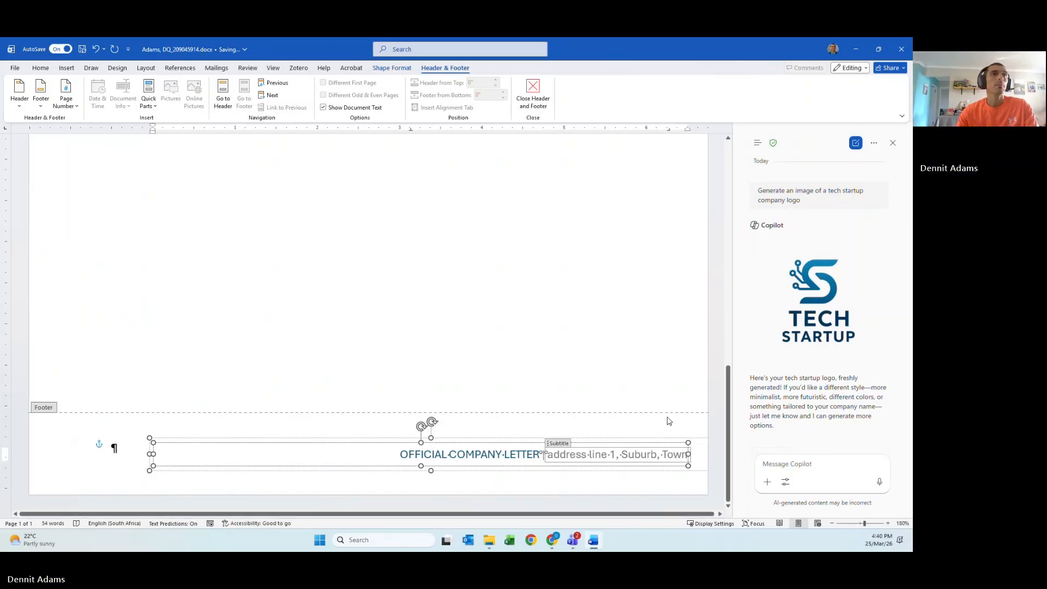
pyautogui.click(525, 454)
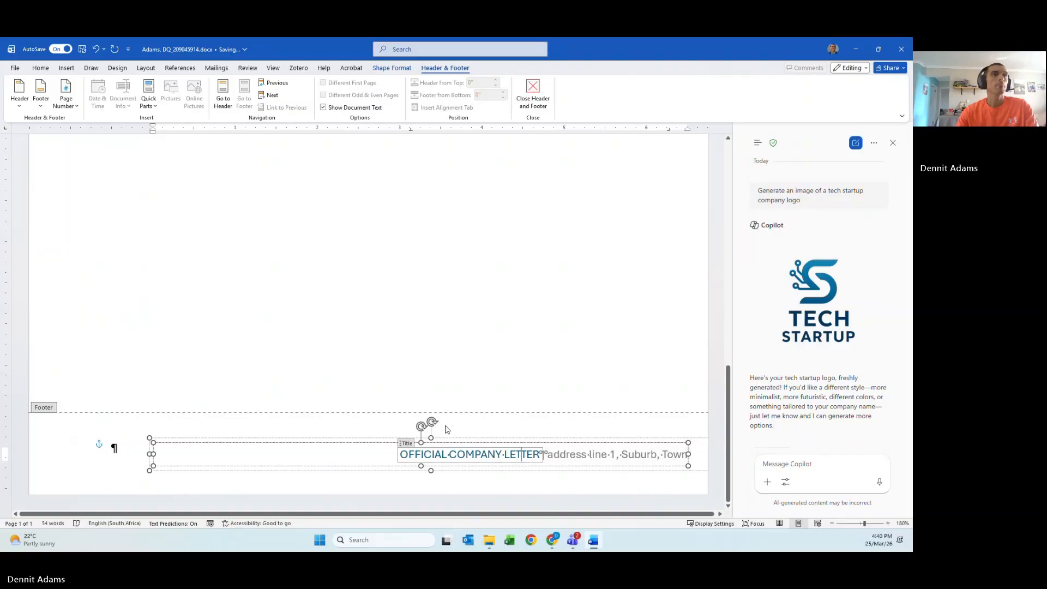
pyautogui.tripleClick(375, 458)
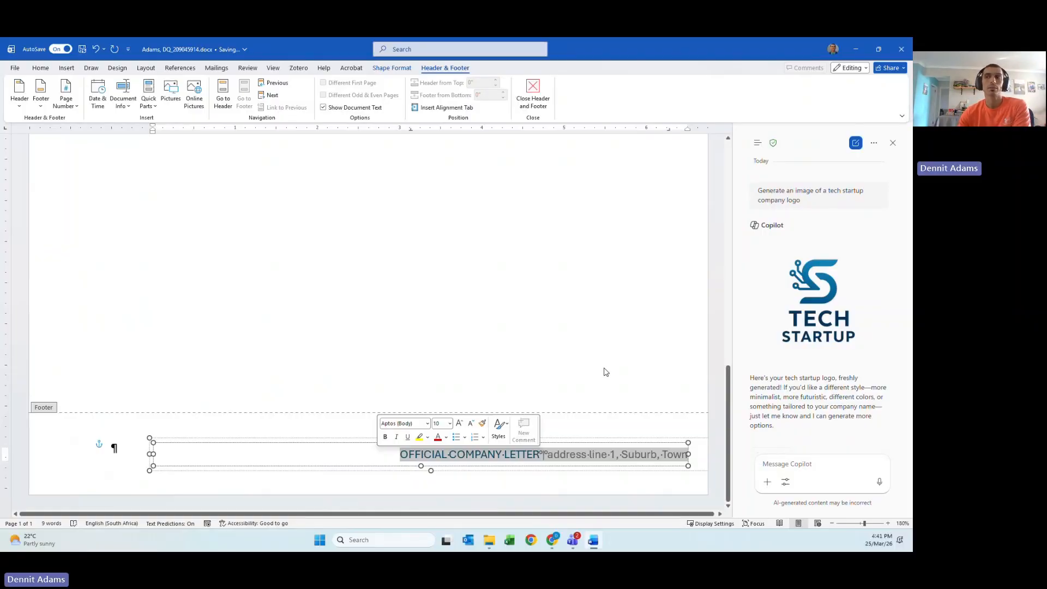
pyautogui.click(544, 453)
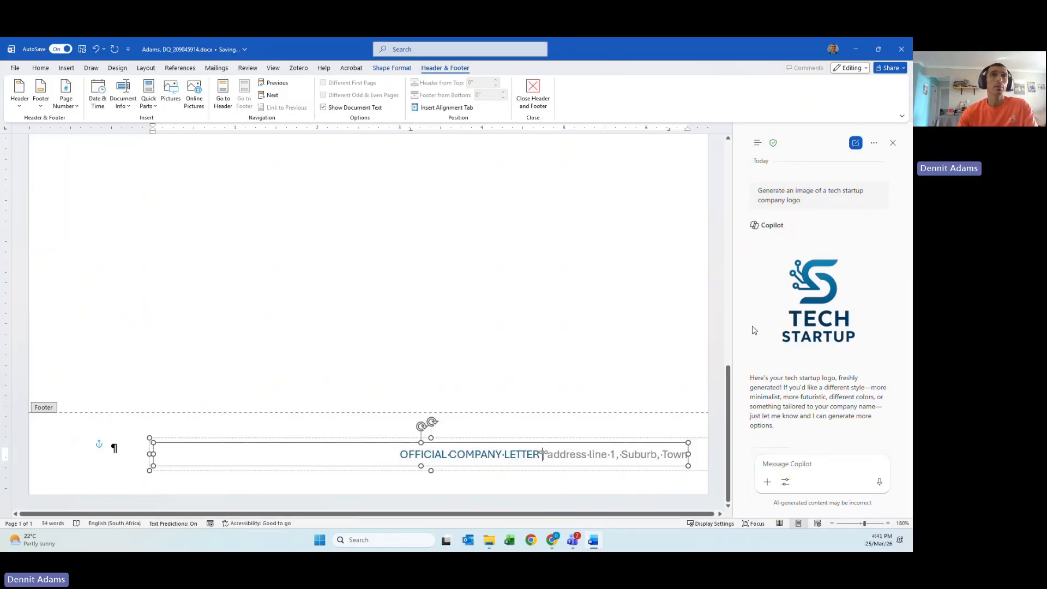
# - Insert the Copilot TECH STARTUP logo into the letter, shrink it, and close Copilot
pyautogui.moveTo(807, 329)
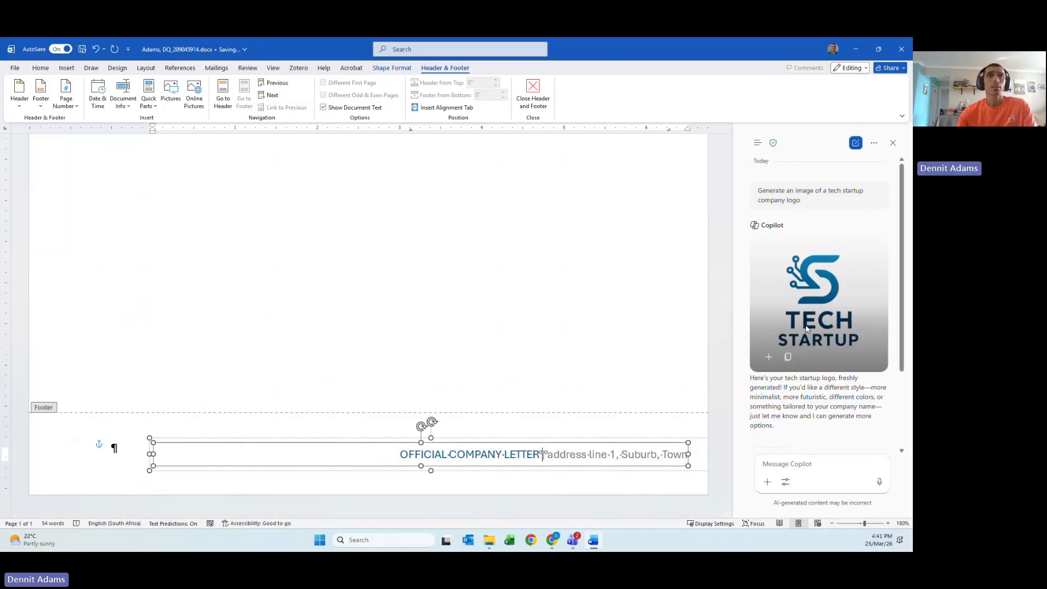
pyautogui.click(769, 357)
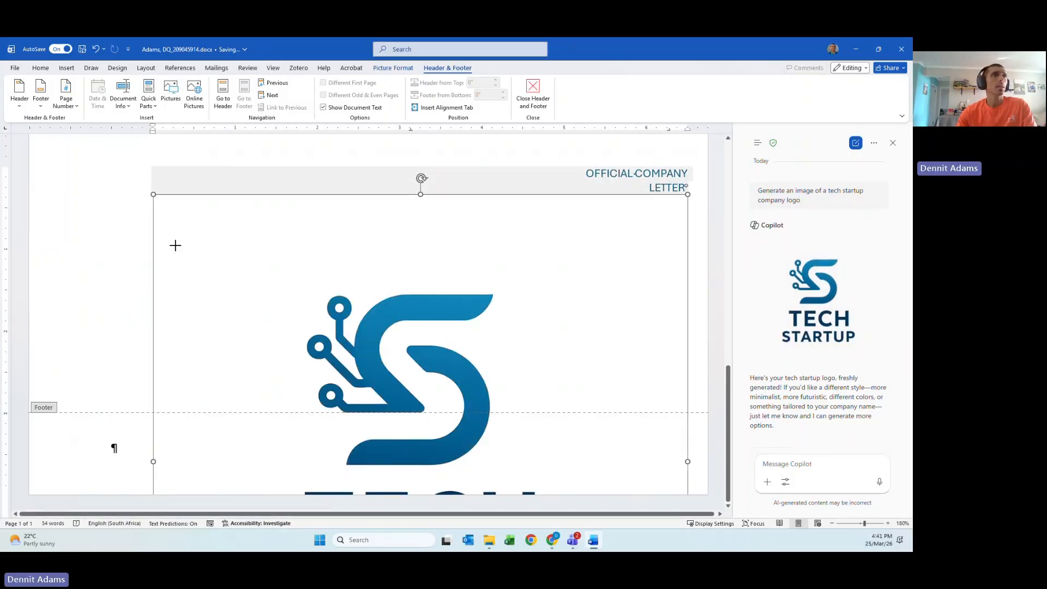
pyautogui.moveTo(175, 245); pyautogui.dragTo(212, 254)
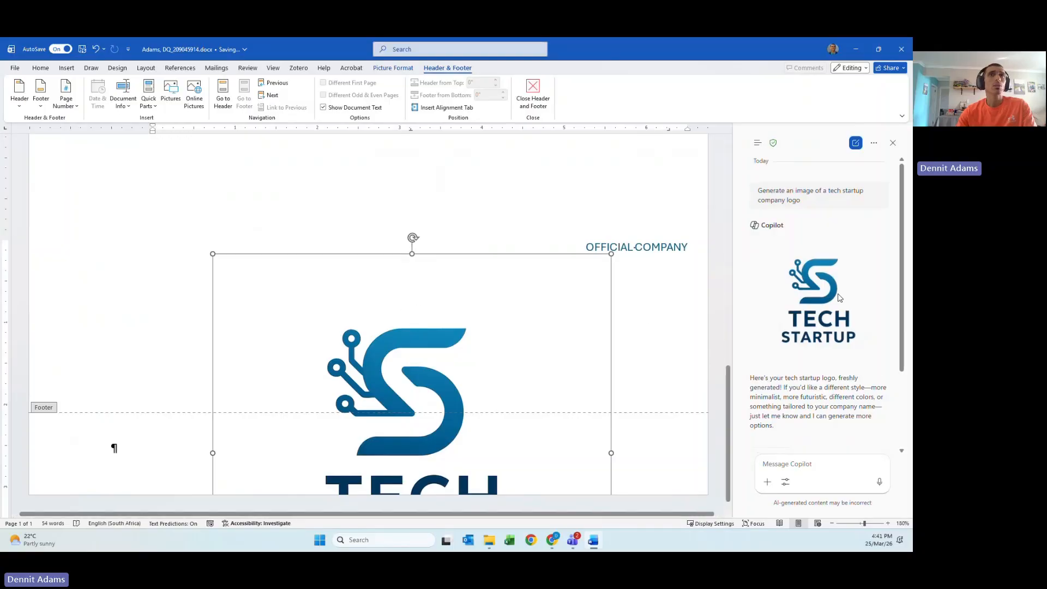
pyautogui.click(892, 142)
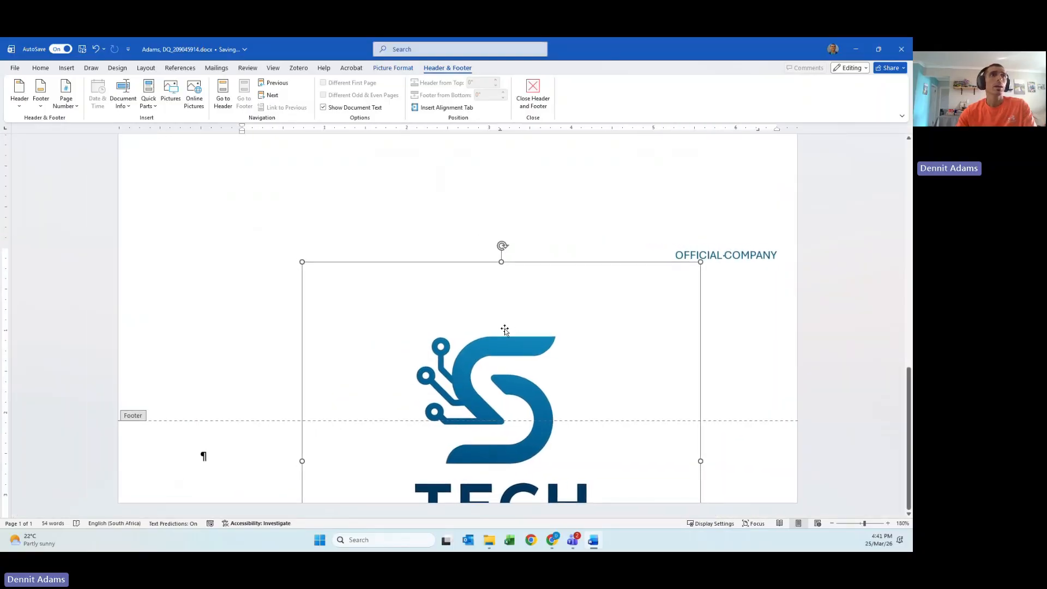
# - Shrink the logo further and move it to the footer's left side
pyautogui.moveTo(302, 261); pyautogui.dragTo(444, 412)
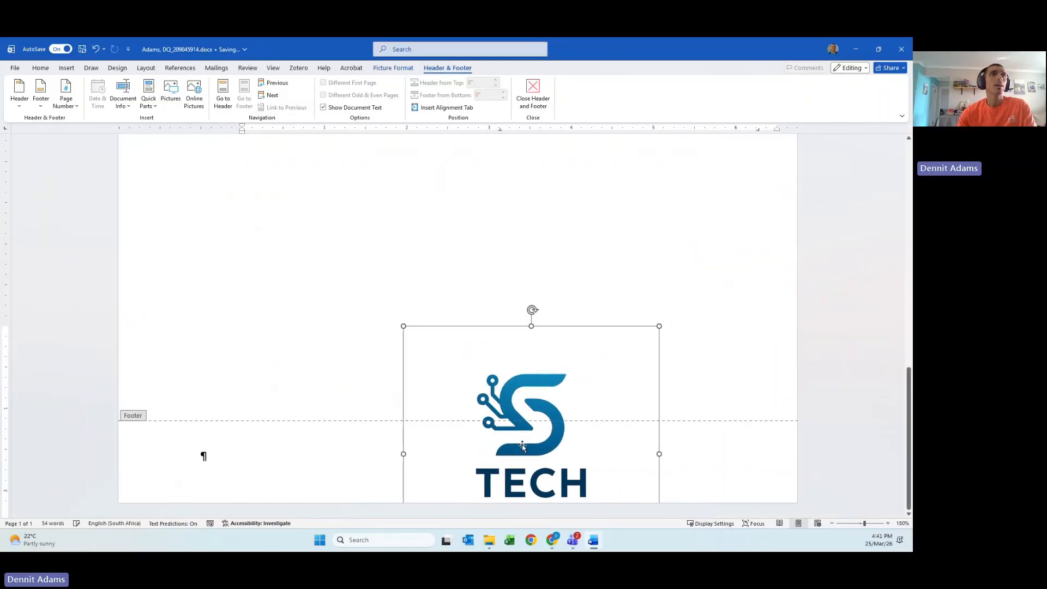
pyautogui.moveTo(523, 447); pyautogui.dragTo(398, 245)
pyautogui.scroll(4, 329, 313)
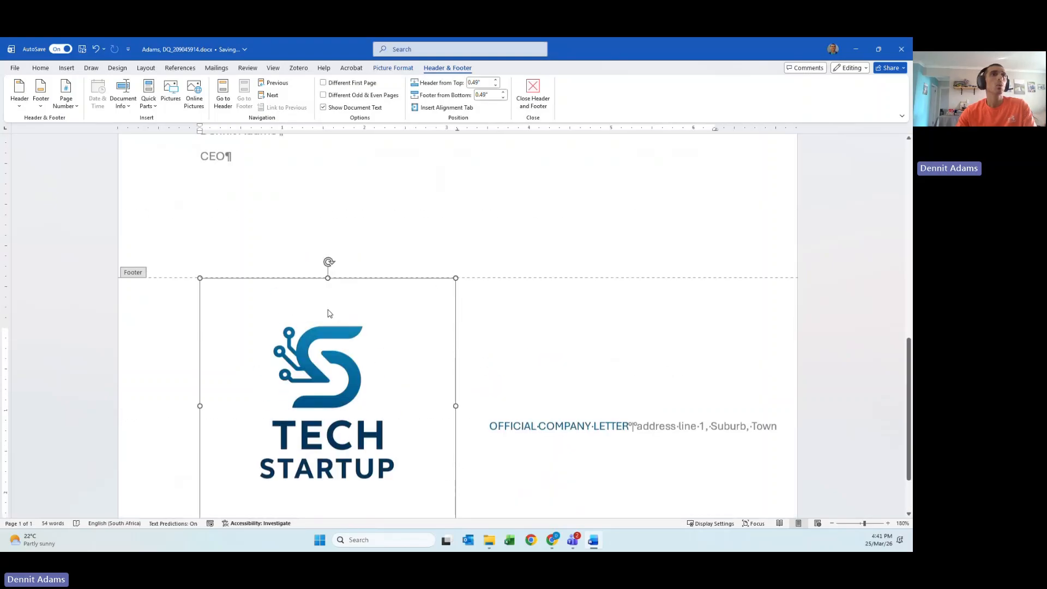
pyautogui.scroll(-3, 338, 410)
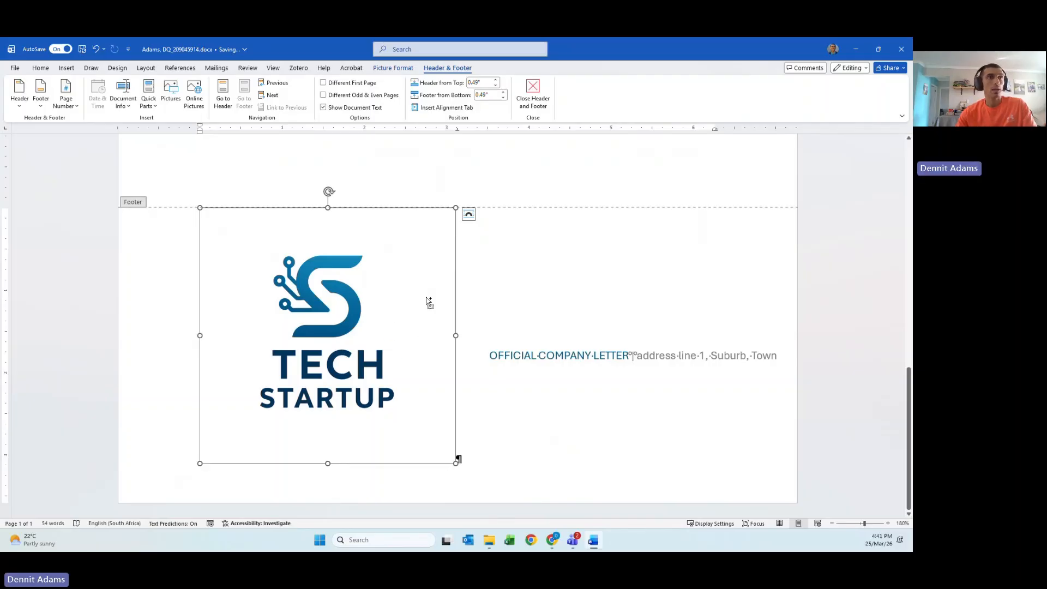
pyautogui.click(468, 214)
pyautogui.rightClick(356, 274)
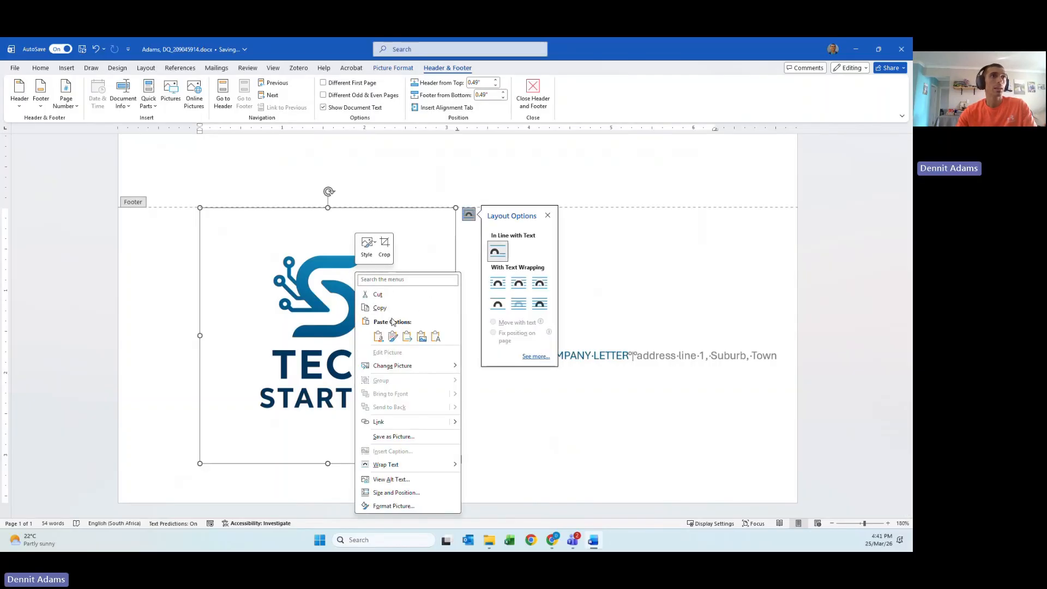
pyautogui.press('Escape')
pyautogui.scroll(10, 371, 339)
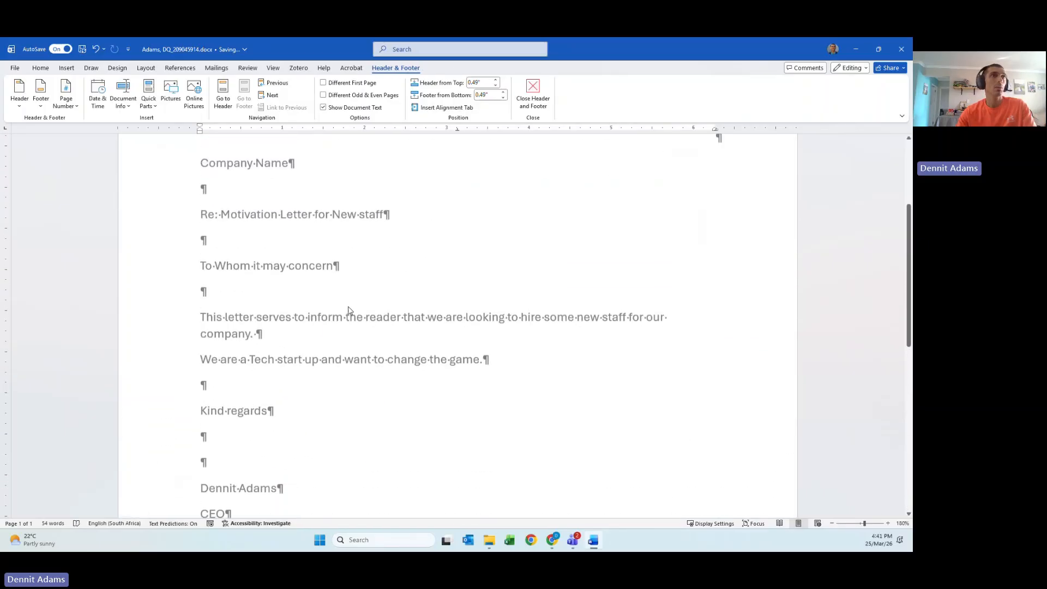
# - Paste the logo over the header's 'Logo' placeholder with Keep Source Formatting
pyautogui.scroll(3, 348, 309)
pyautogui.moveTo(241, 197); pyautogui.dragTo(204, 197)
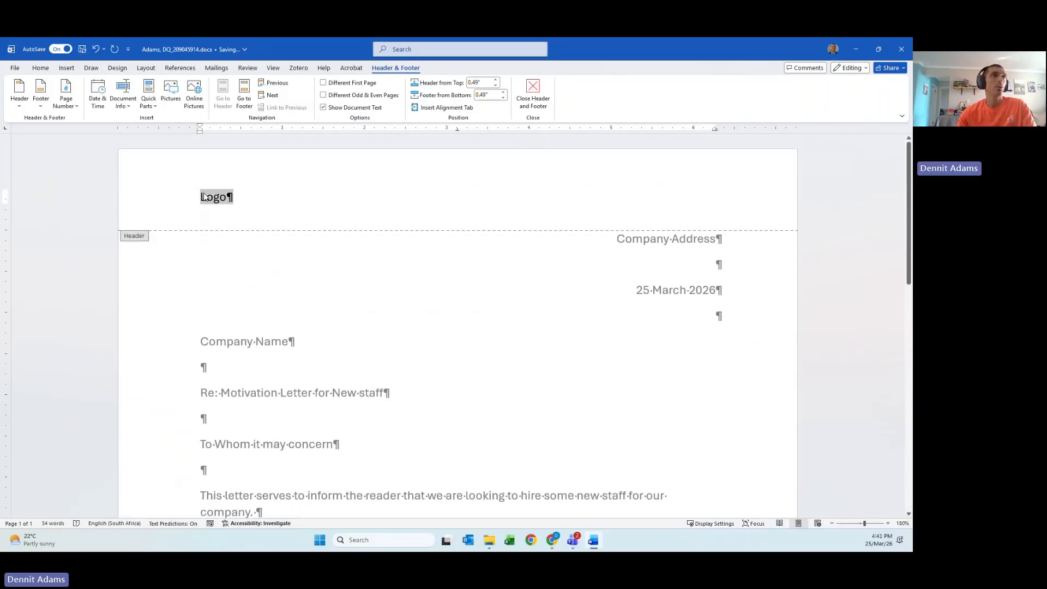
pyautogui.rightClick(203, 197)
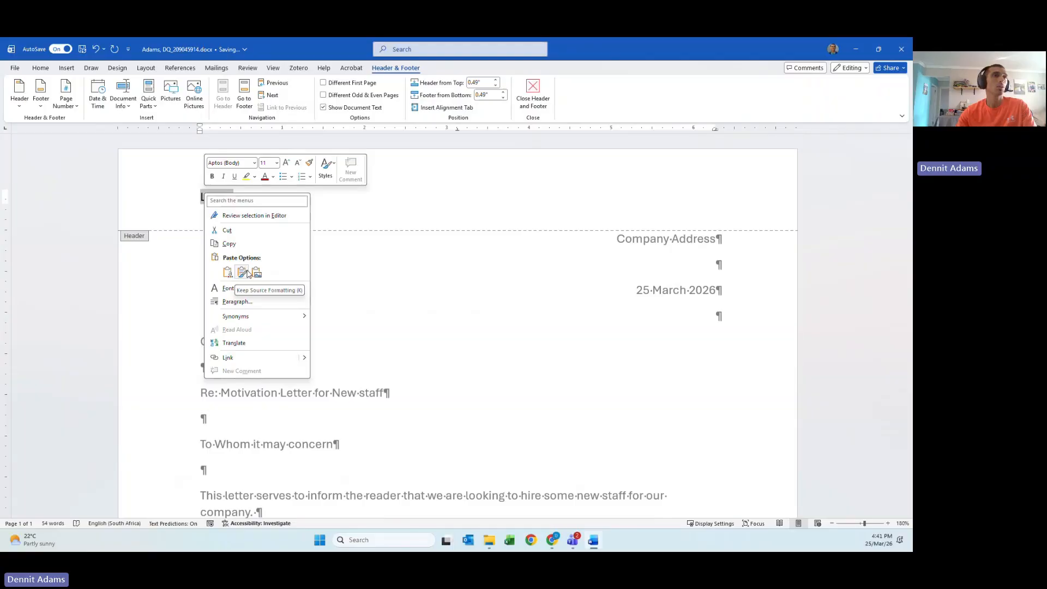
pyautogui.click(247, 270)
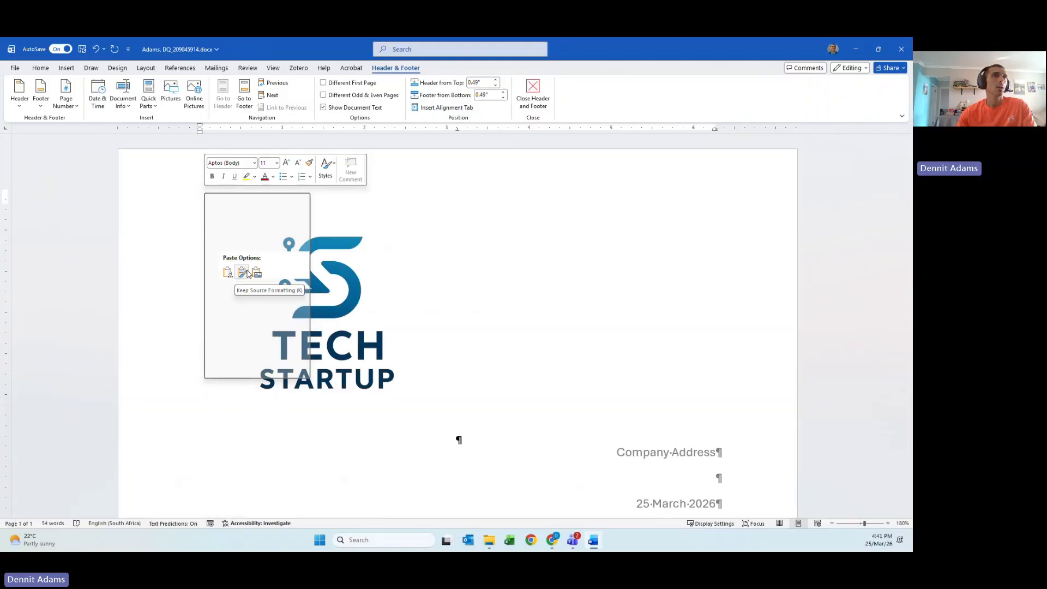
# - Make the header logo float over the text, halve its size, and move it top-left
pyautogui.click(336, 319)
pyautogui.click(469, 197)
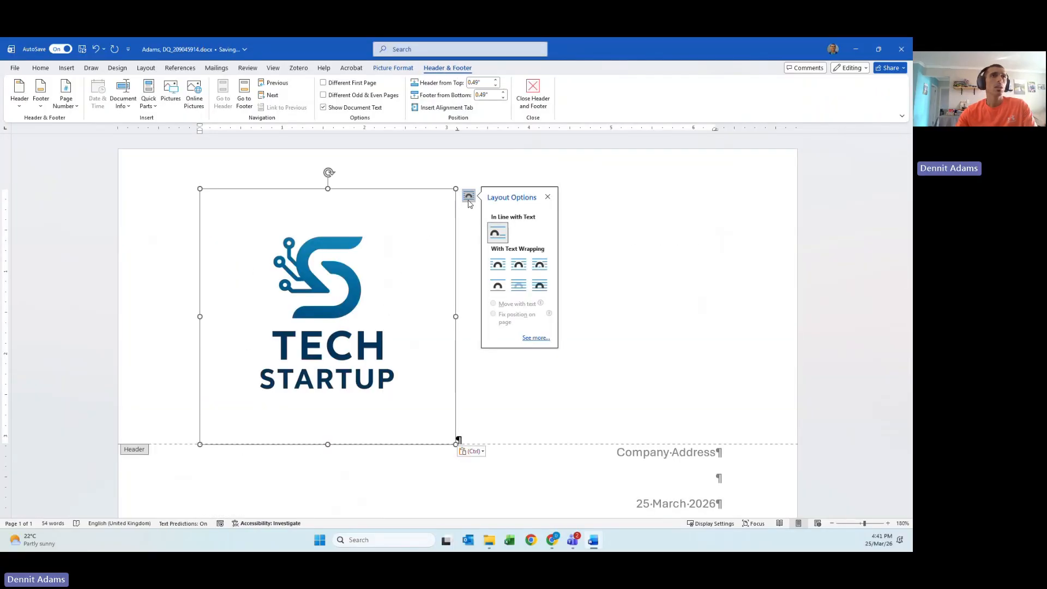
pyautogui.click(521, 288)
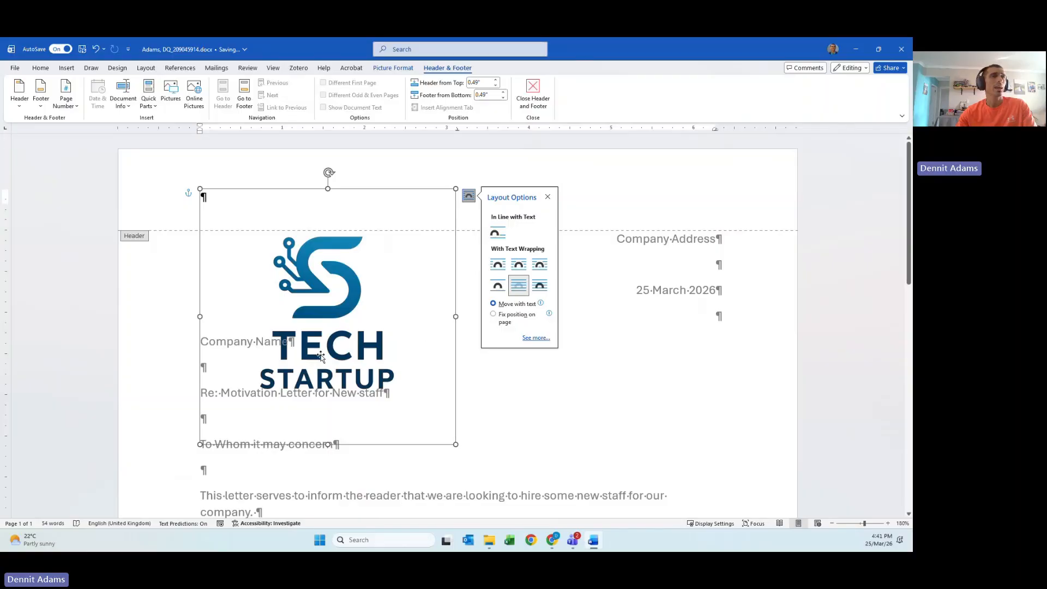
pyautogui.moveTo(456, 444); pyautogui.dragTo(327, 256)
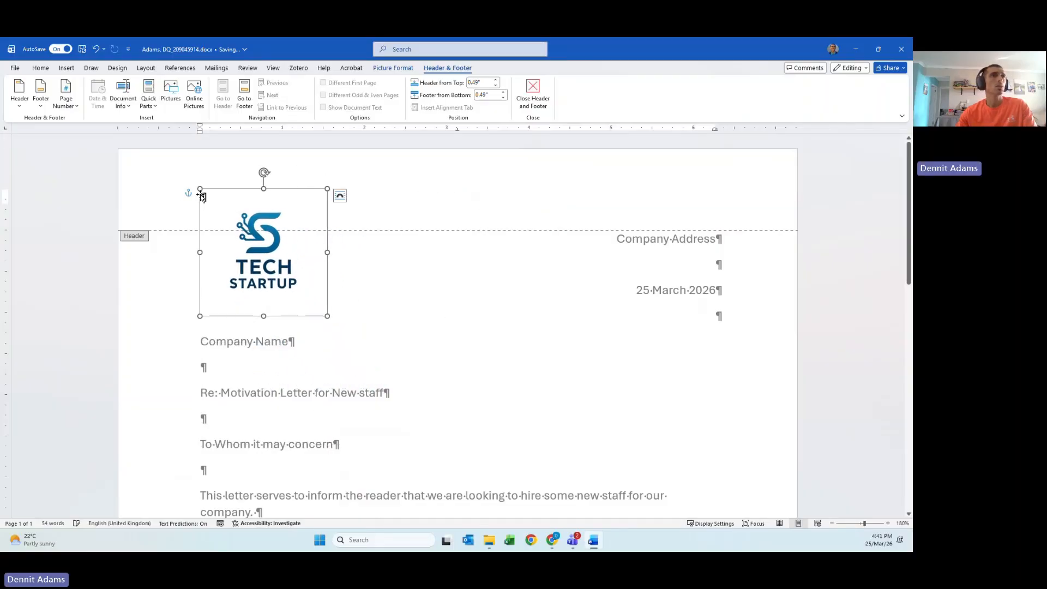
pyautogui.moveTo(250, 215)
pyautogui.mouseDown()
pyautogui.moveTo(247, 202)
pyautogui.moveTo(224, 202)
pyautogui.moveTo(257, 197)
pyautogui.mouseUp()
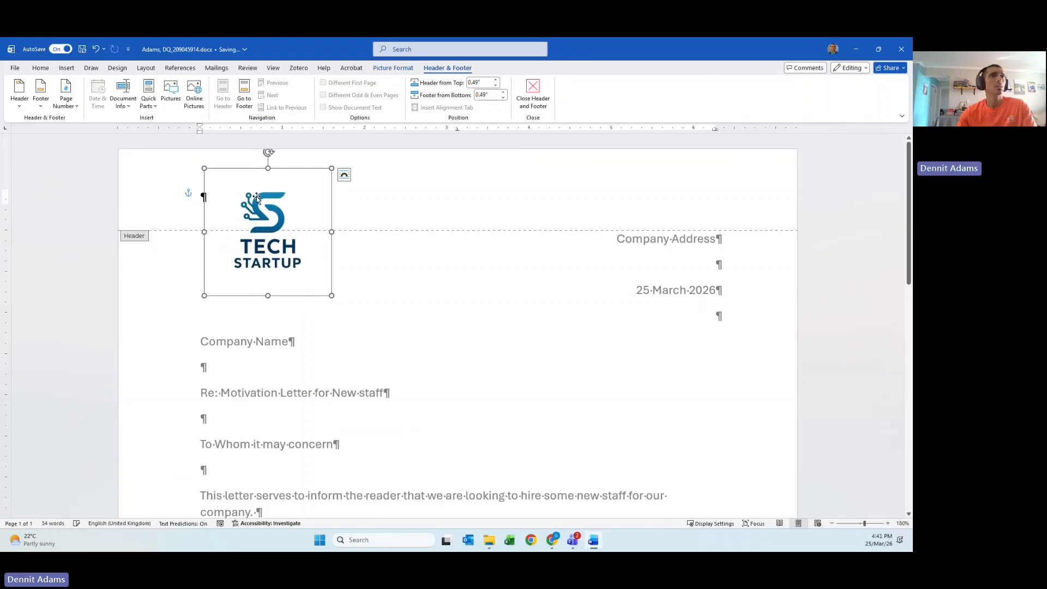
pyautogui.click(344, 174)
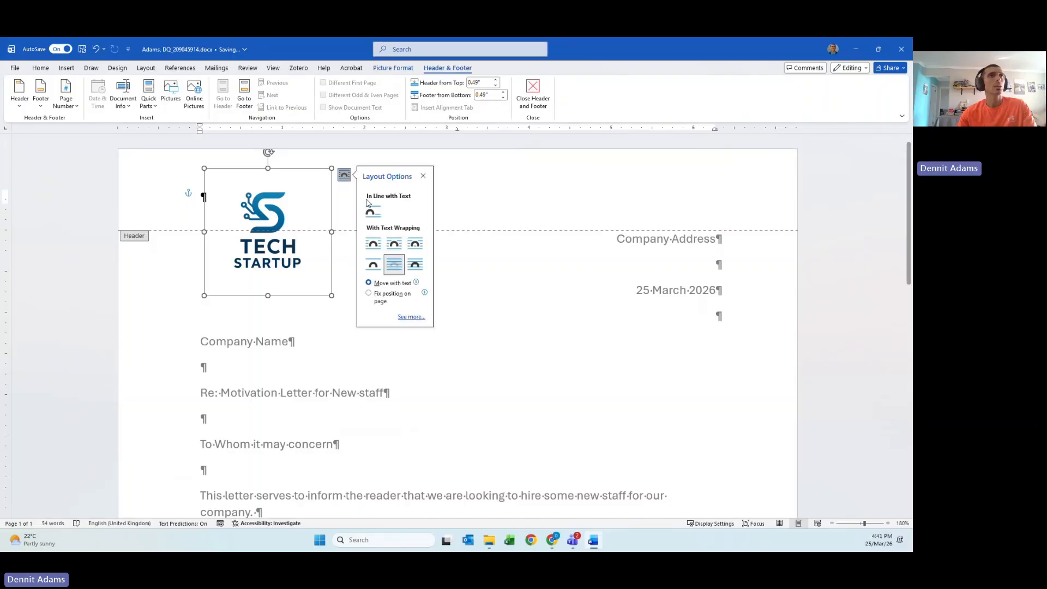